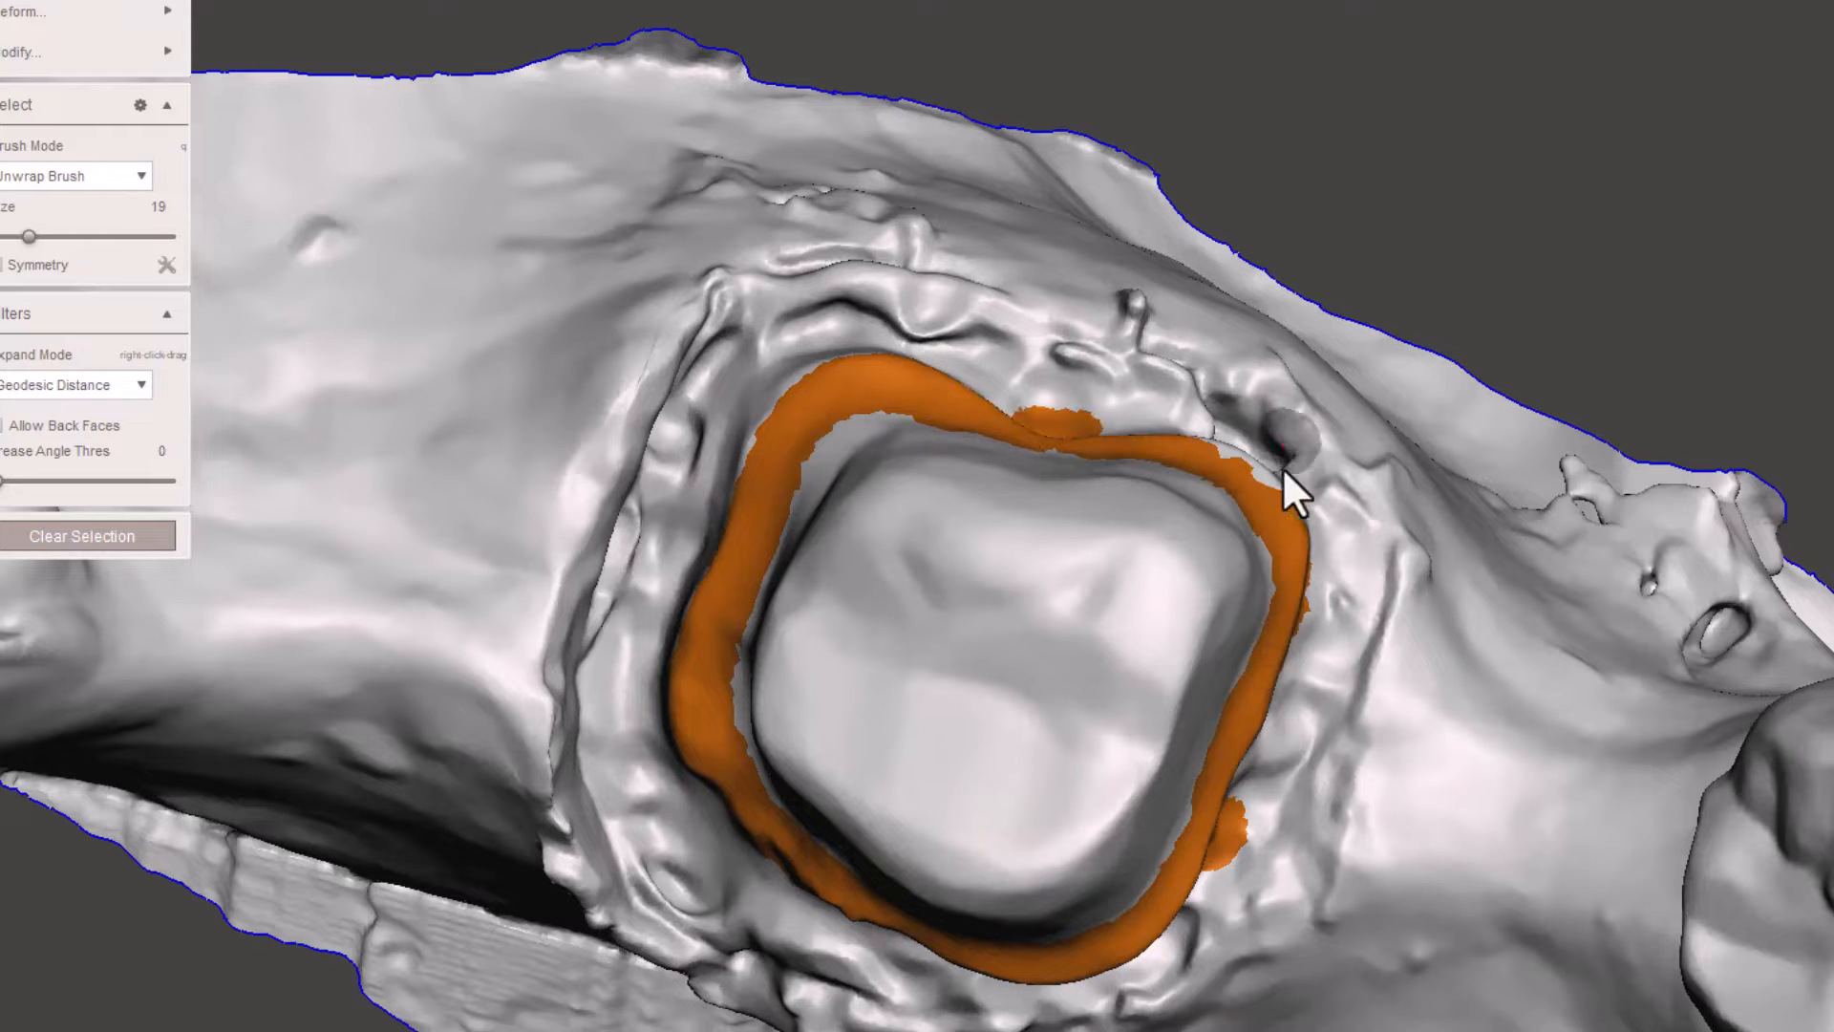
Step: Examine the highlighted margin around the prepared tooth from above and from the side
right_click_drag(1170, 731, 1211, 537)
middle_click_drag(992, 279, 980, 451)
right_click_drag(980, 451, 1074, 419)
middle_click_drag(1075, 418, 1043, 470)
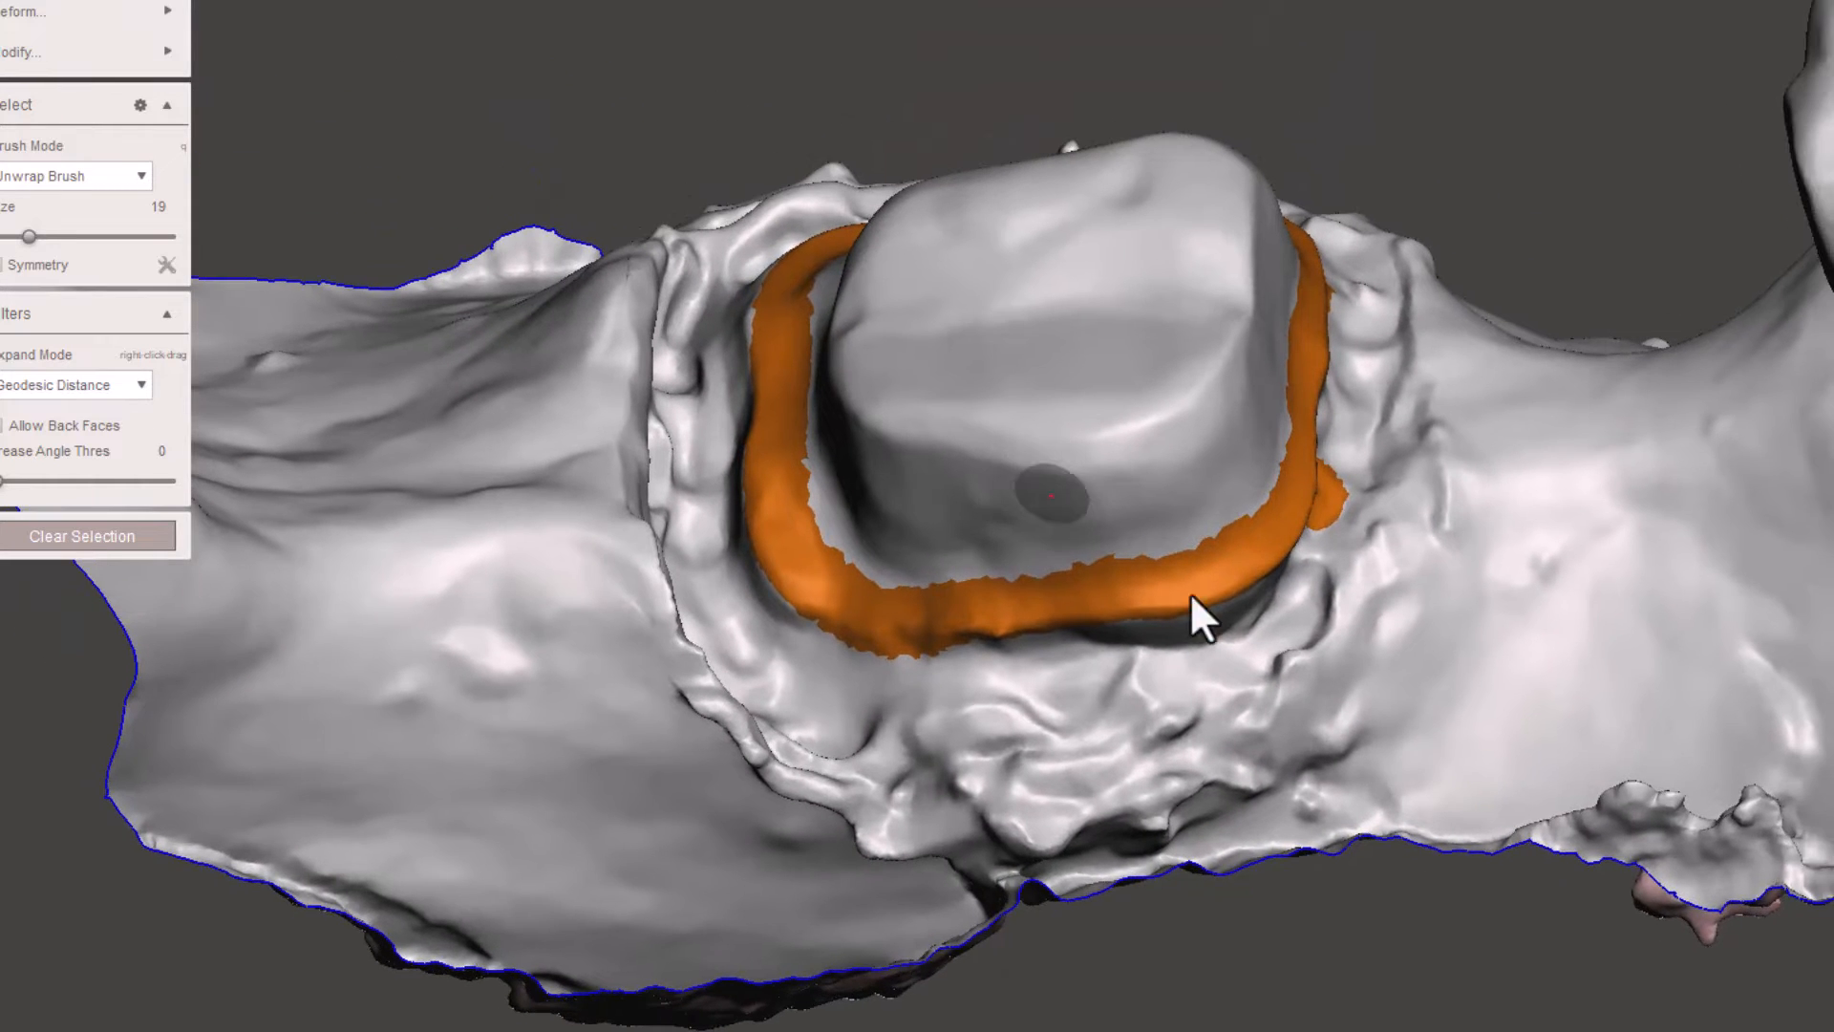
scroll(1467, 807, "down", 3)
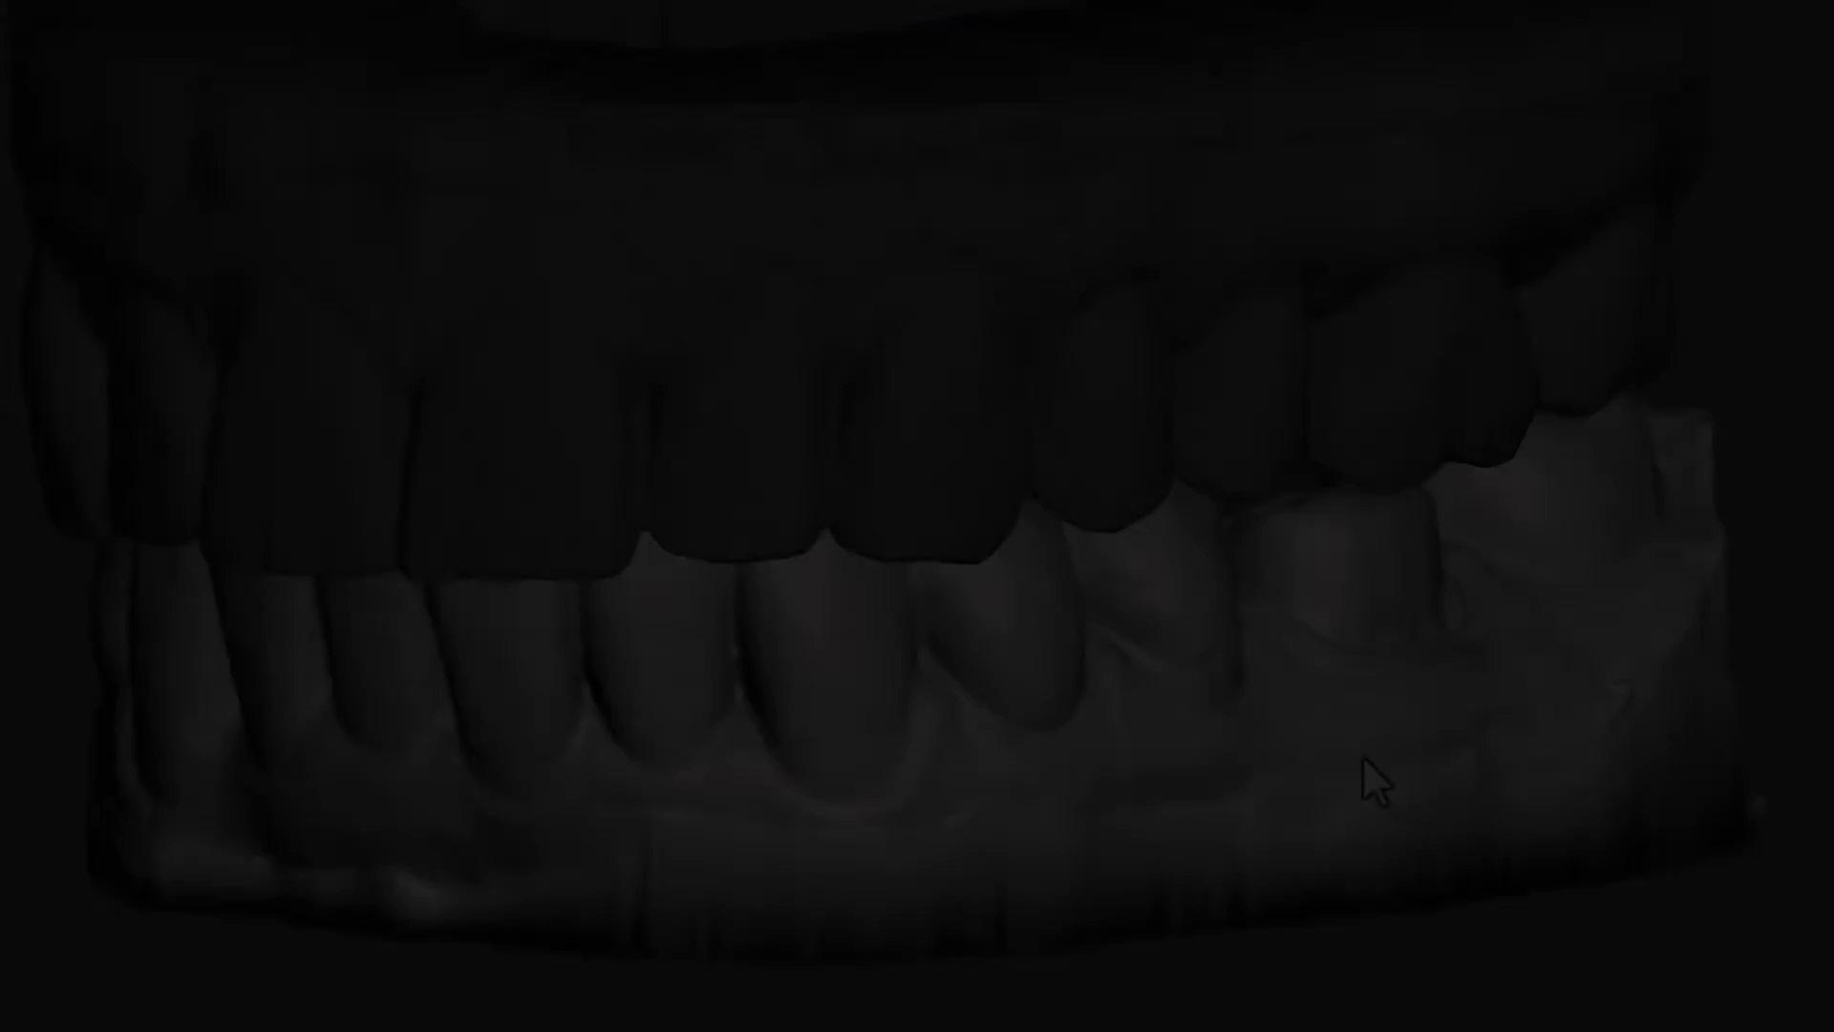
Step: Highlight the margin around the prepared lower molar between its neighbours with the Unwrap Brush at size 17
mouse_move(1295, 748)
right_mouse_down()
mouse_move(1269, 728)
mouse_move(1735, 731)
mouse_move(1272, 726)
right_mouse_up()
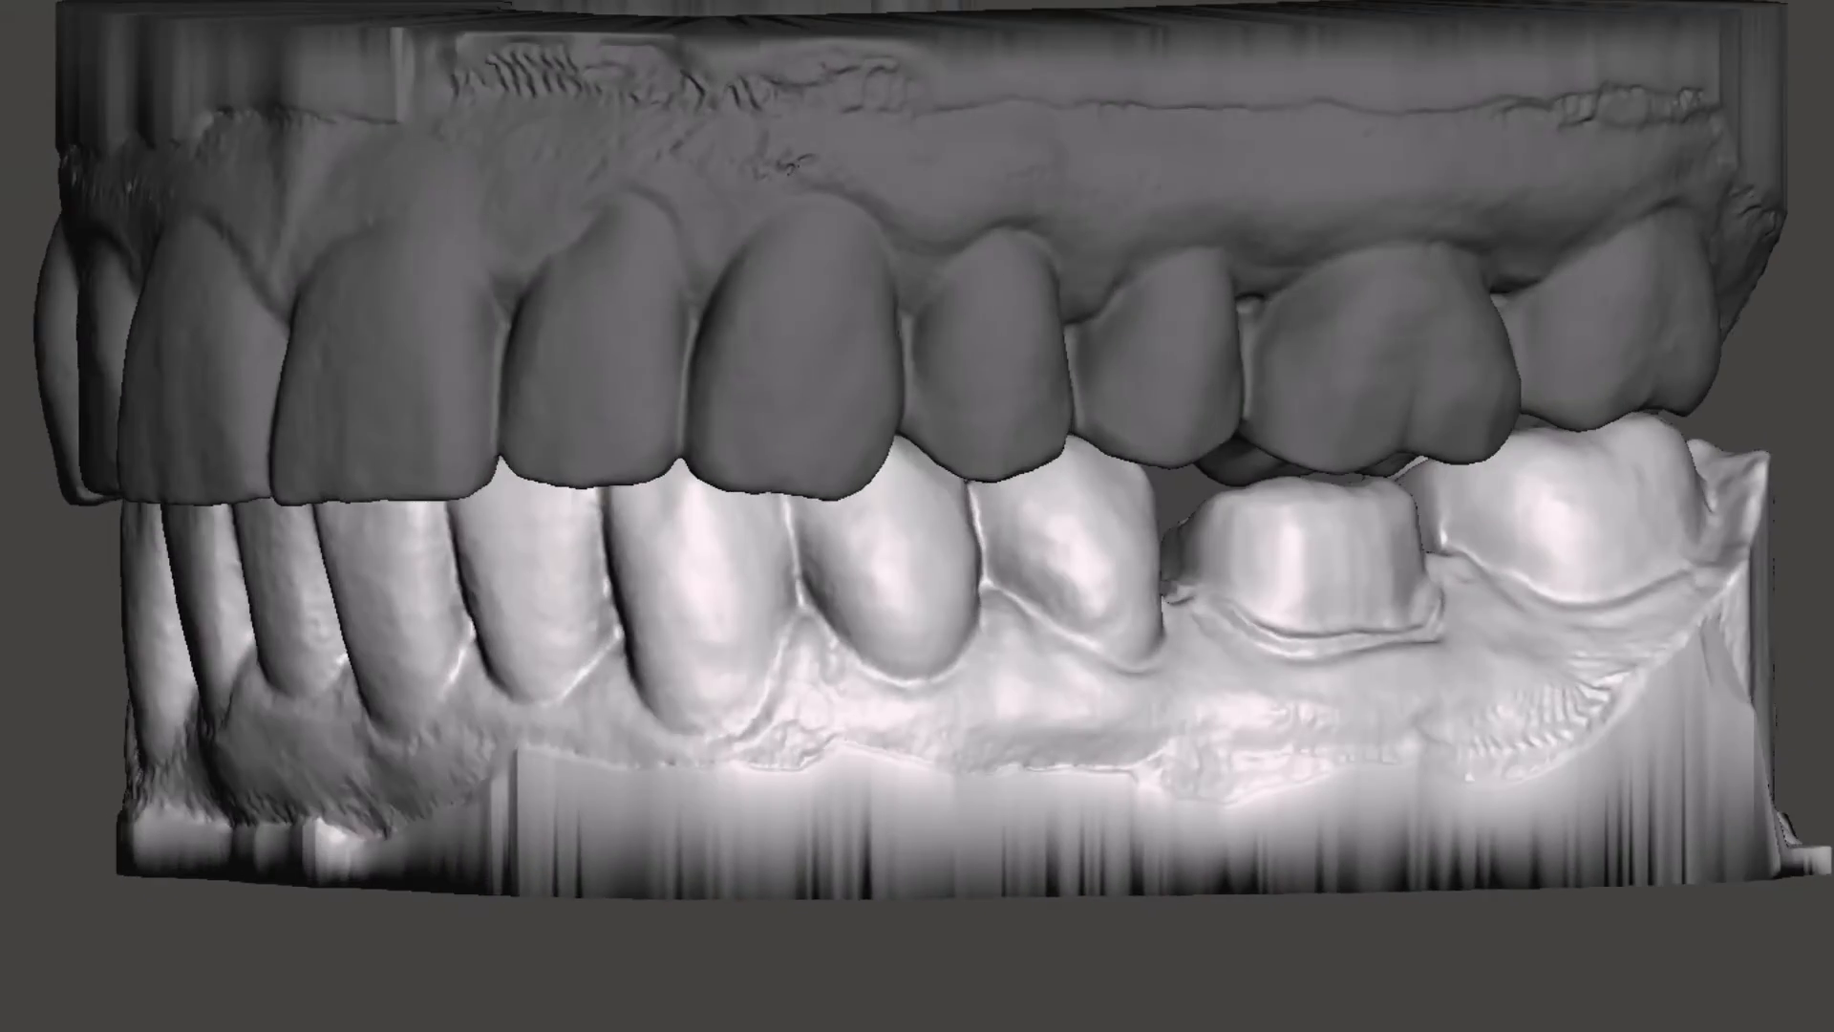
right_click_drag(1335, 575, 1293, 619)
scroll(1294, 626, "up", 10)
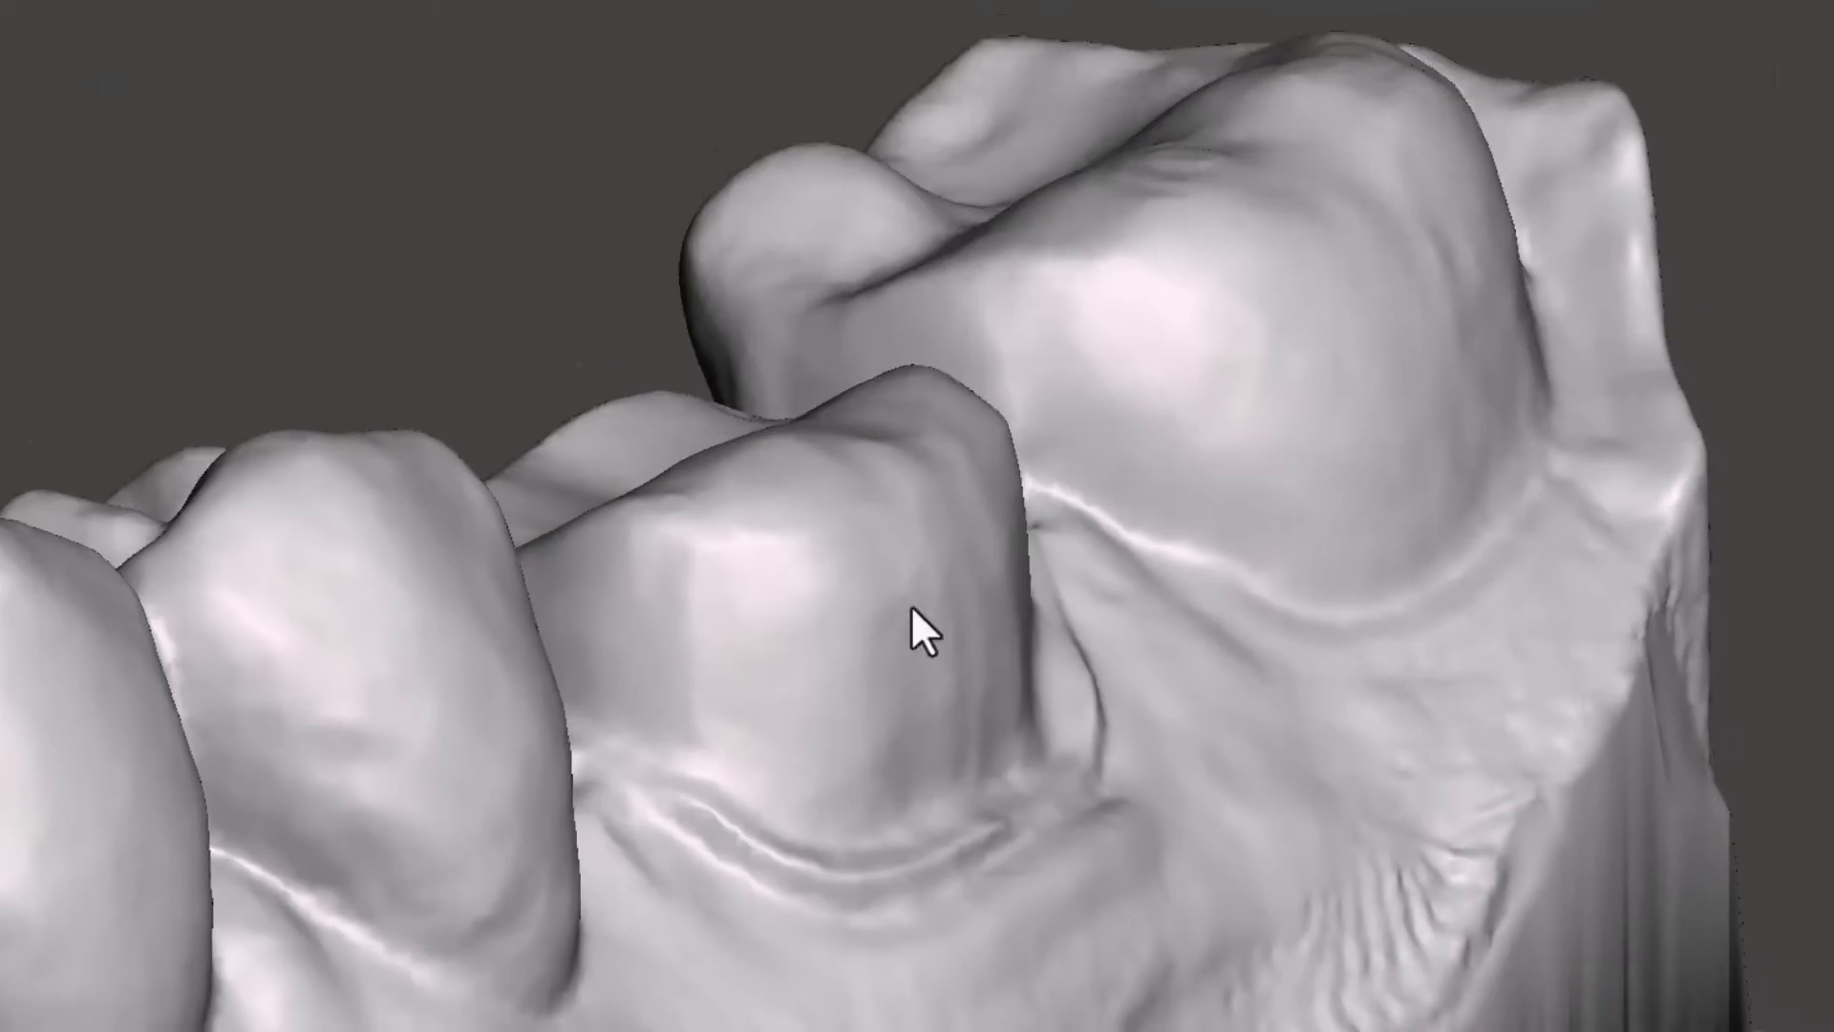
right_click_drag(910, 607, 696, 576)
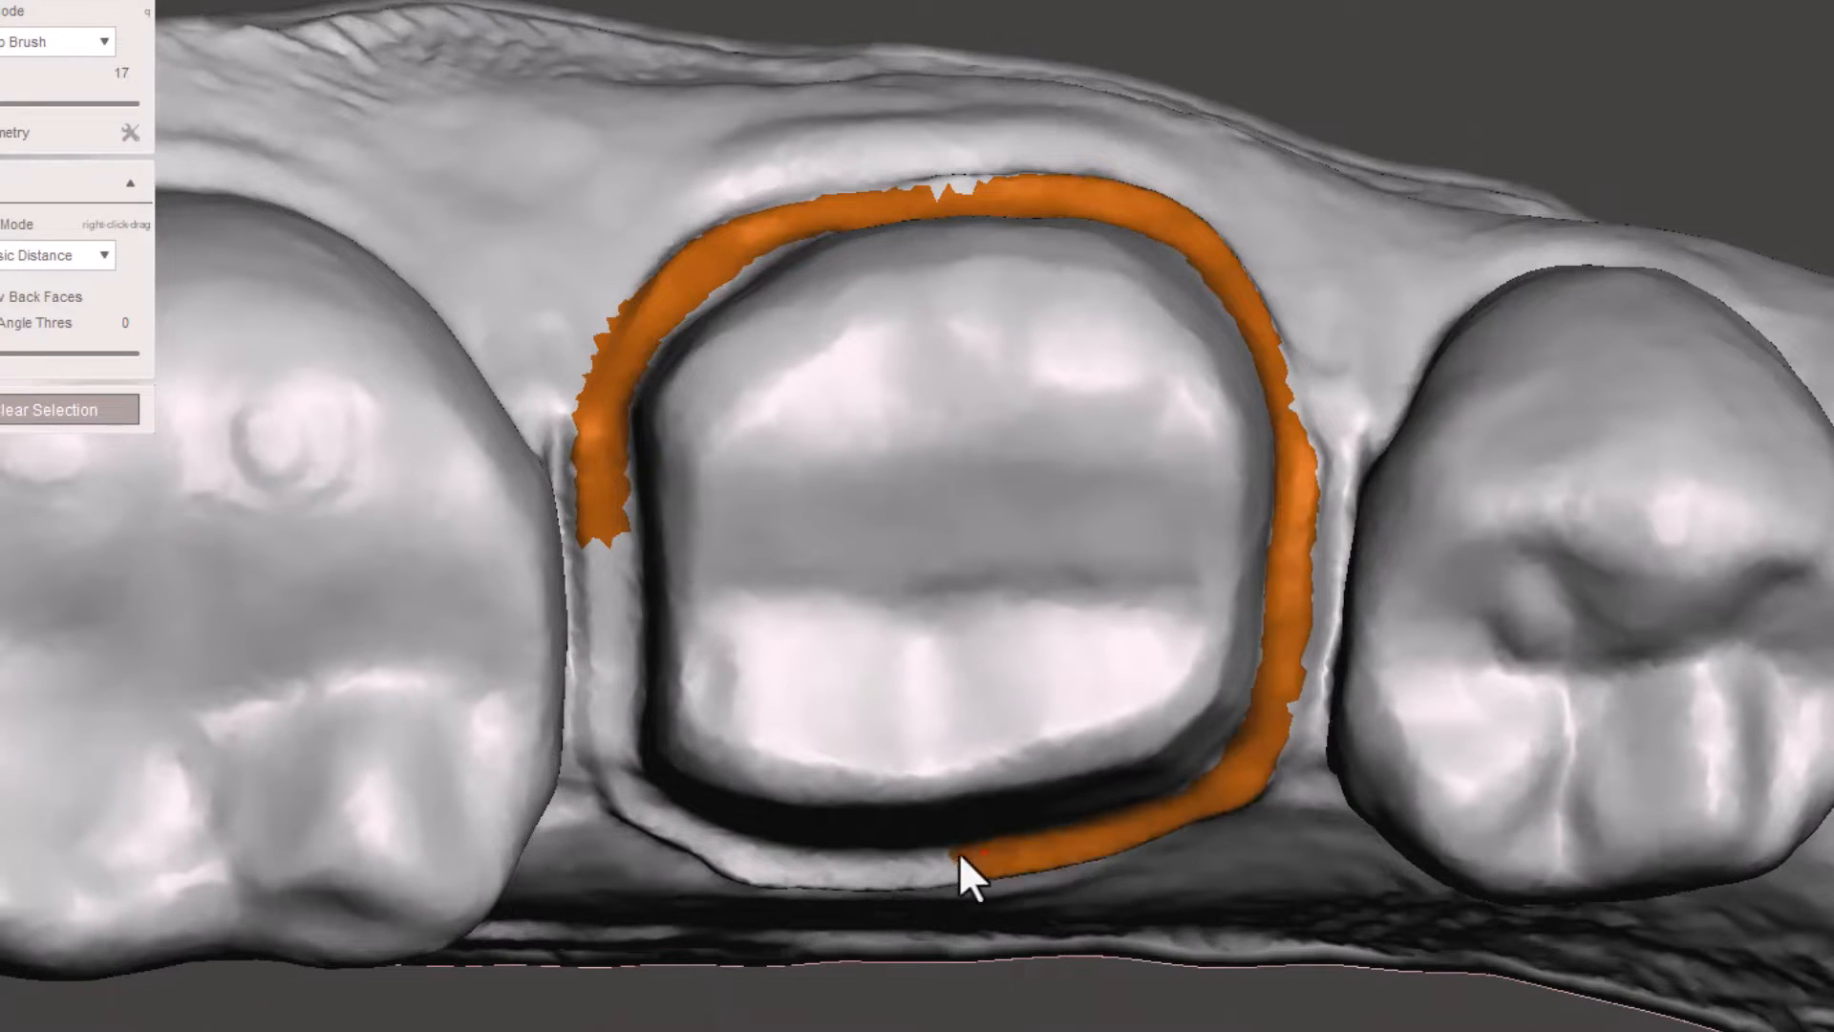
left_click_drag(613, 629, 600, 552)
mouse_move(1064, 921)
right_mouse_down()
mouse_move(1534, 925)
mouse_move(1479, 941)
mouse_move(1275, 893)
mouse_move(1108, 66)
right_mouse_up()
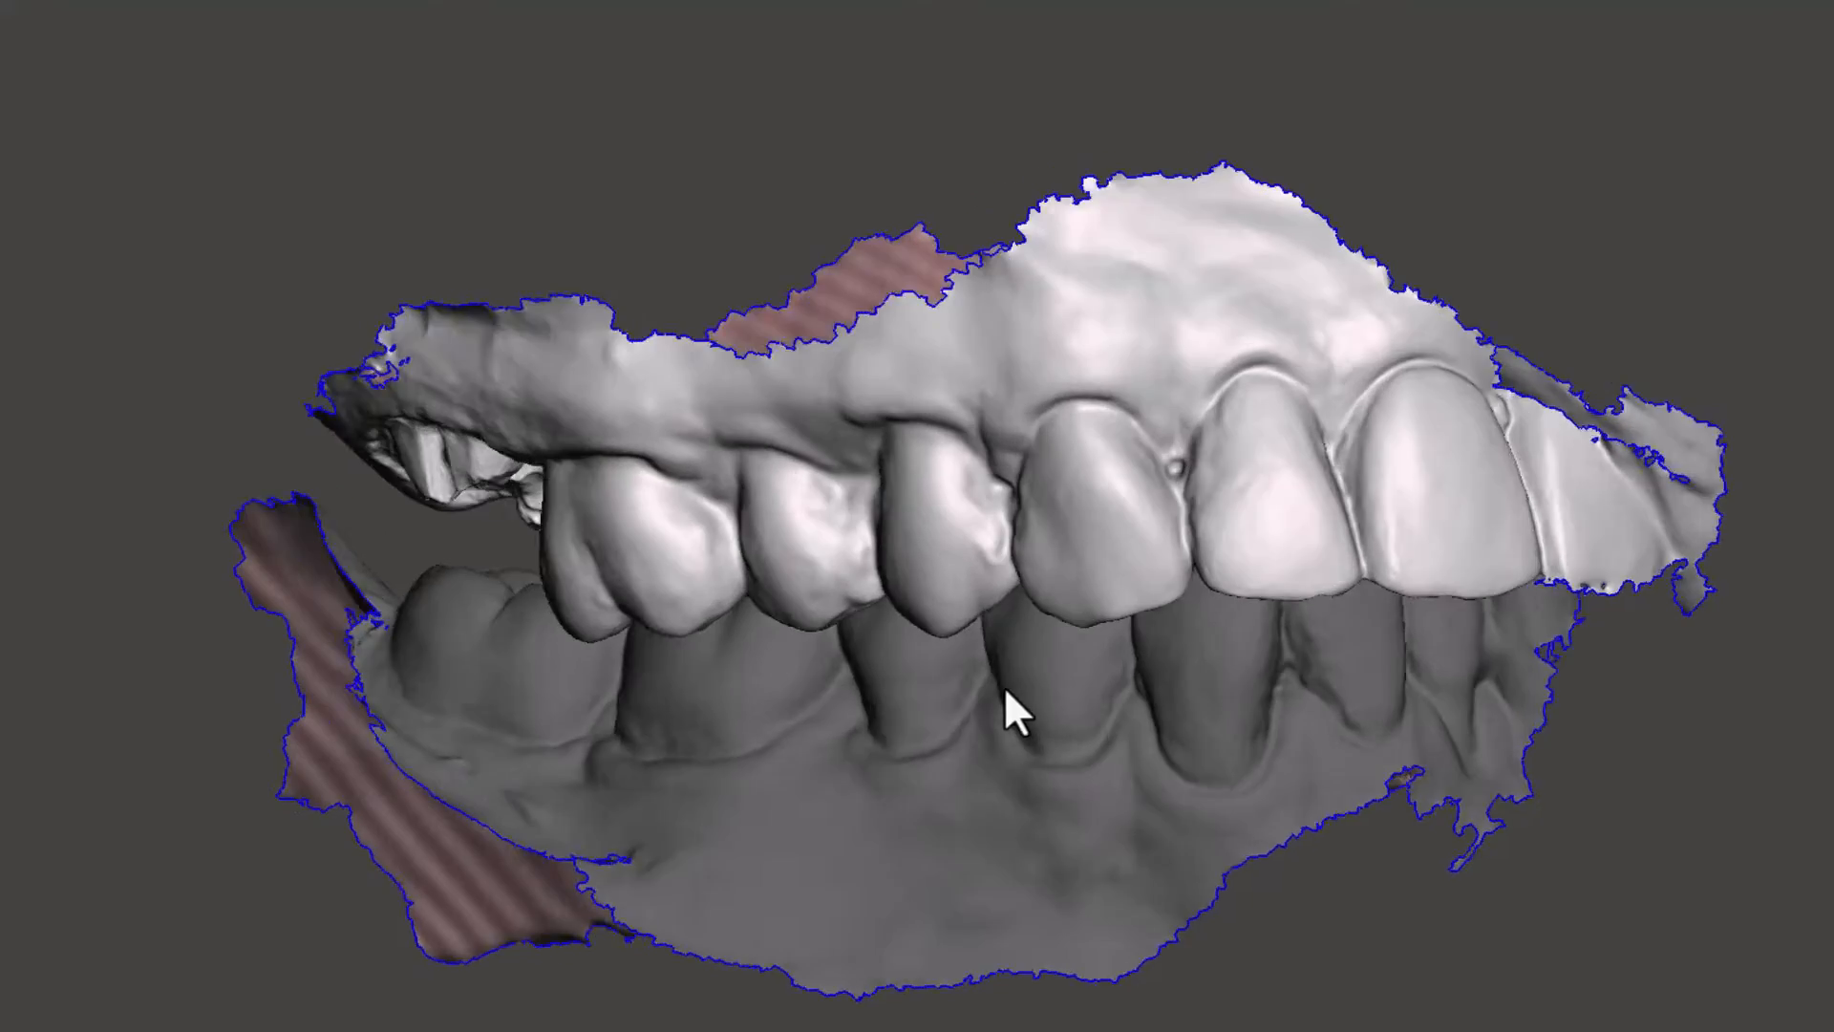
Step: Highlight the small notches inside the badly damaged molar preparation with the Unwrap Brush at size 17
right_click_drag(1005, 686, 1207, 686)
left_click(1827, 686)
right_click_drag(1725, 688, 1217, 608)
scroll(919, 526, "up", 6)
middle_click_drag(946, 492, 1092, 558)
scroll(1091, 558, "up", 2)
scroll(1092, 557, "up", 1)
right_click_drag(1276, 632, 1248, 518)
middle_click_drag(1248, 518, 1146, 771)
right_click_drag(1167, 722, 1173, 684)
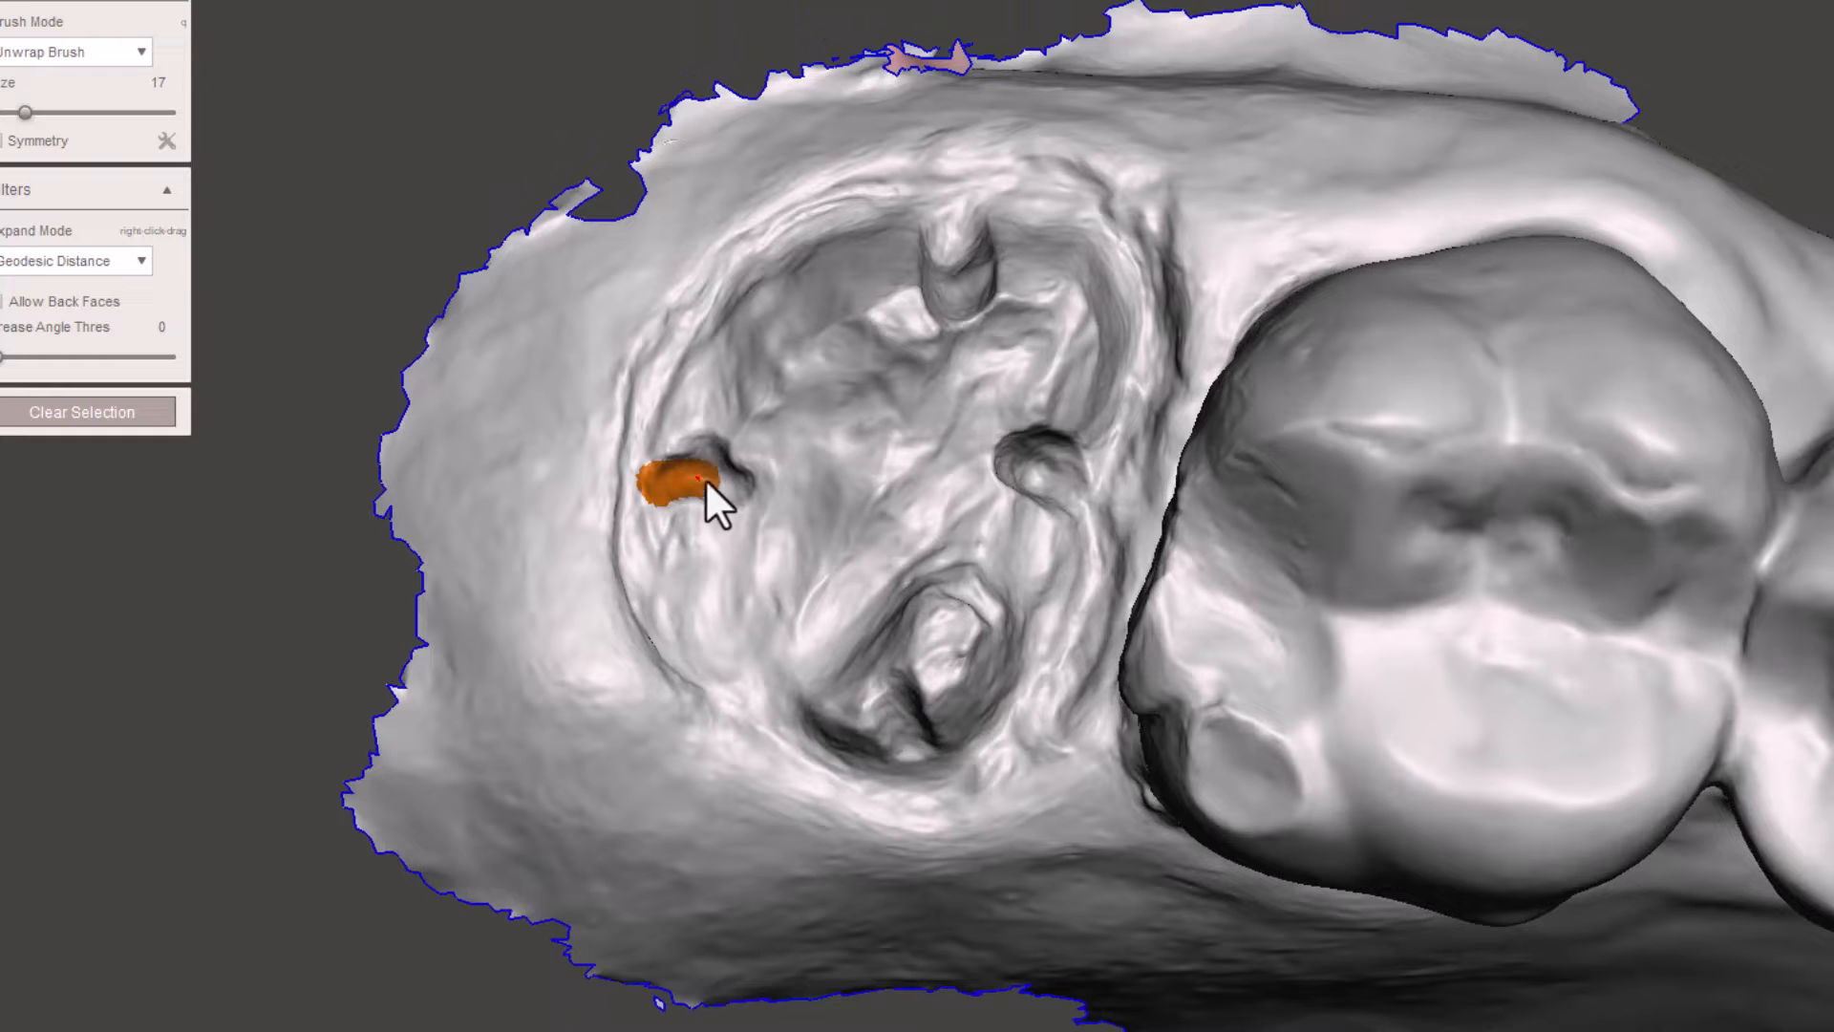
left_click_drag(706, 481, 738, 482)
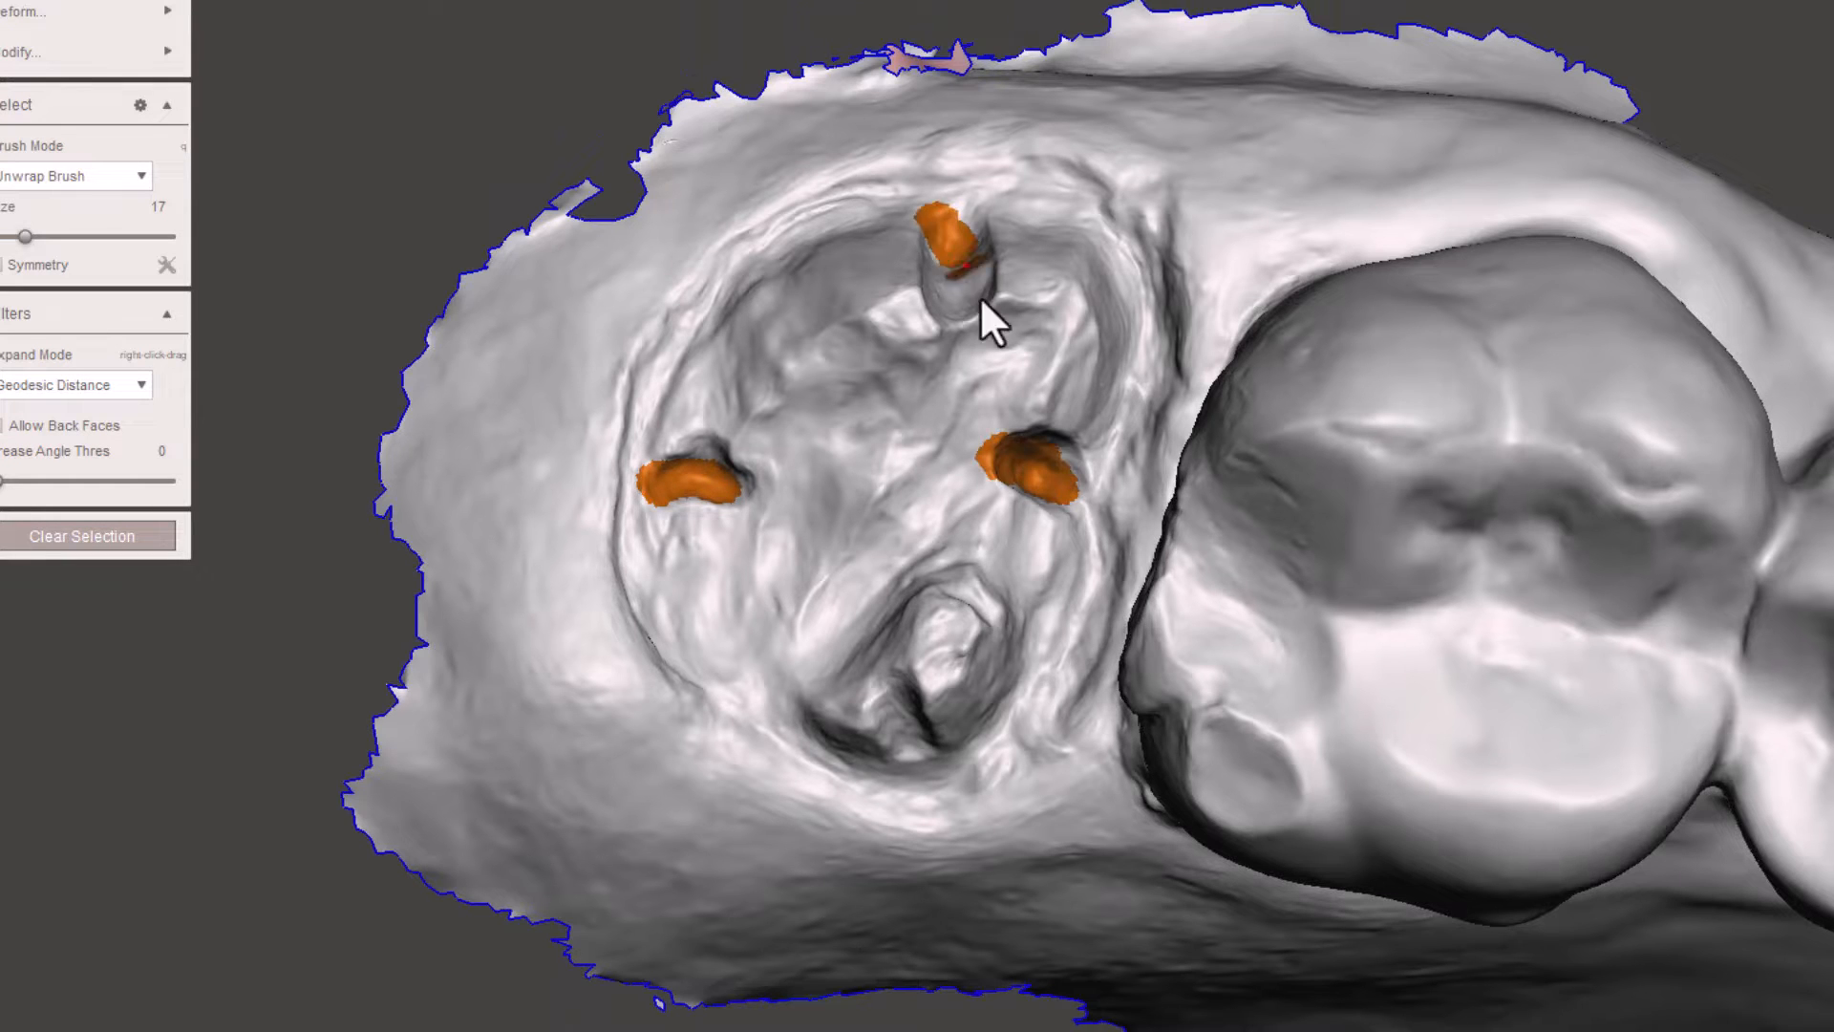
right_click_drag(936, 758, 932, 701)
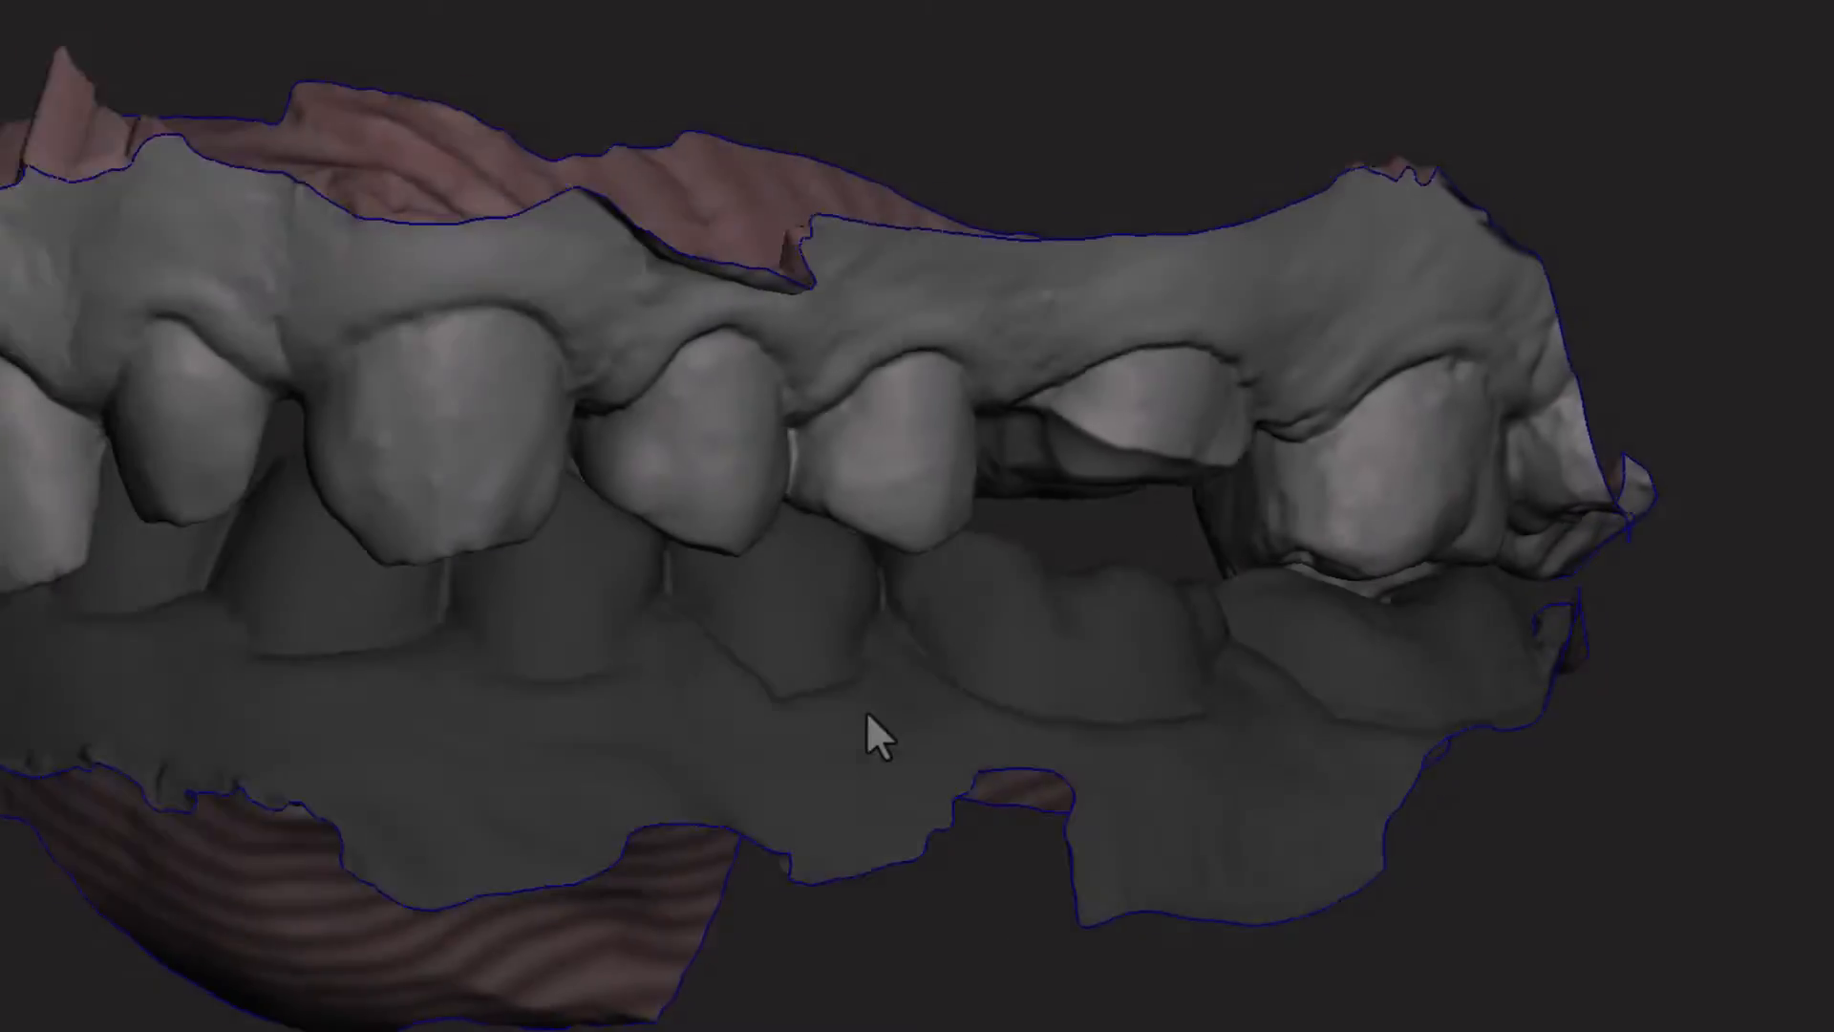
Step: Highlight the edge along one side of the prepared upper molar with the Unwrap Brush at size 17
right_click_drag(866, 709, 709, 710)
right_click_drag(954, 411, 941, 683)
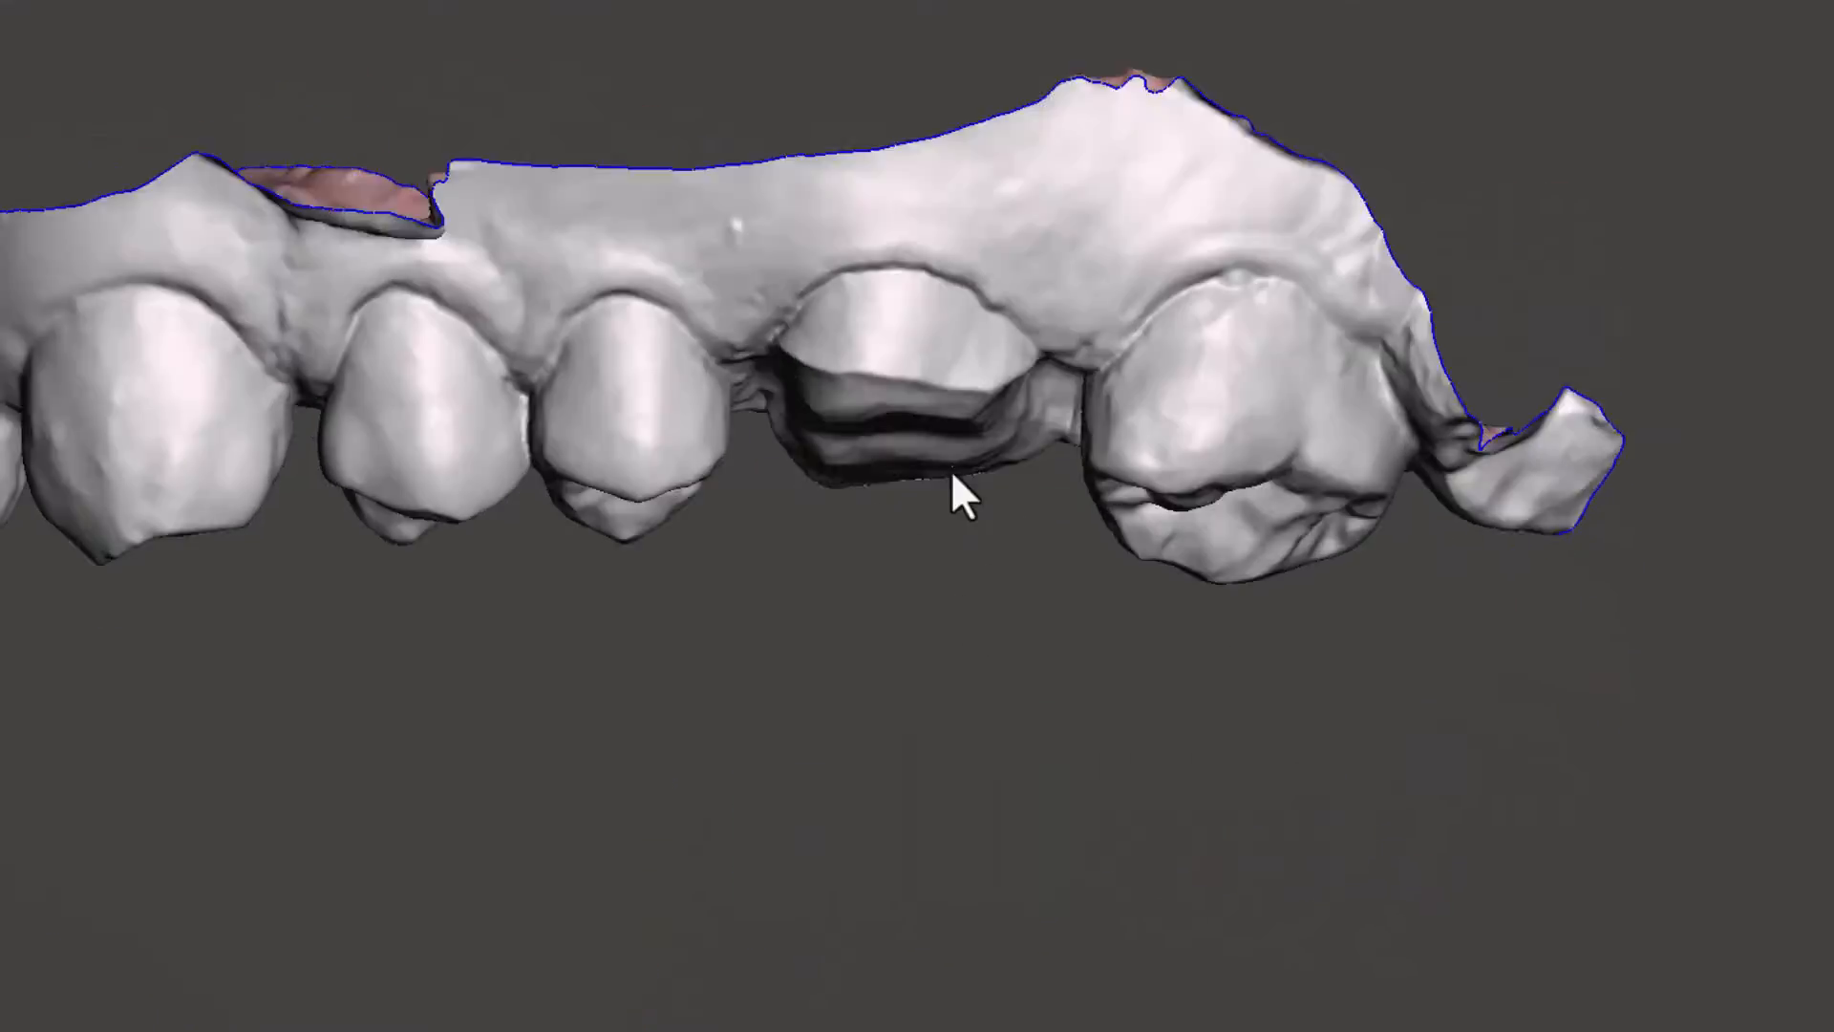
scroll(939, 525, "up", 2)
middle_click_drag(938, 526, 1045, 678)
right_click_drag(1043, 677, 1535, 598)
middle_click_drag(1049, 519, 982, 560)
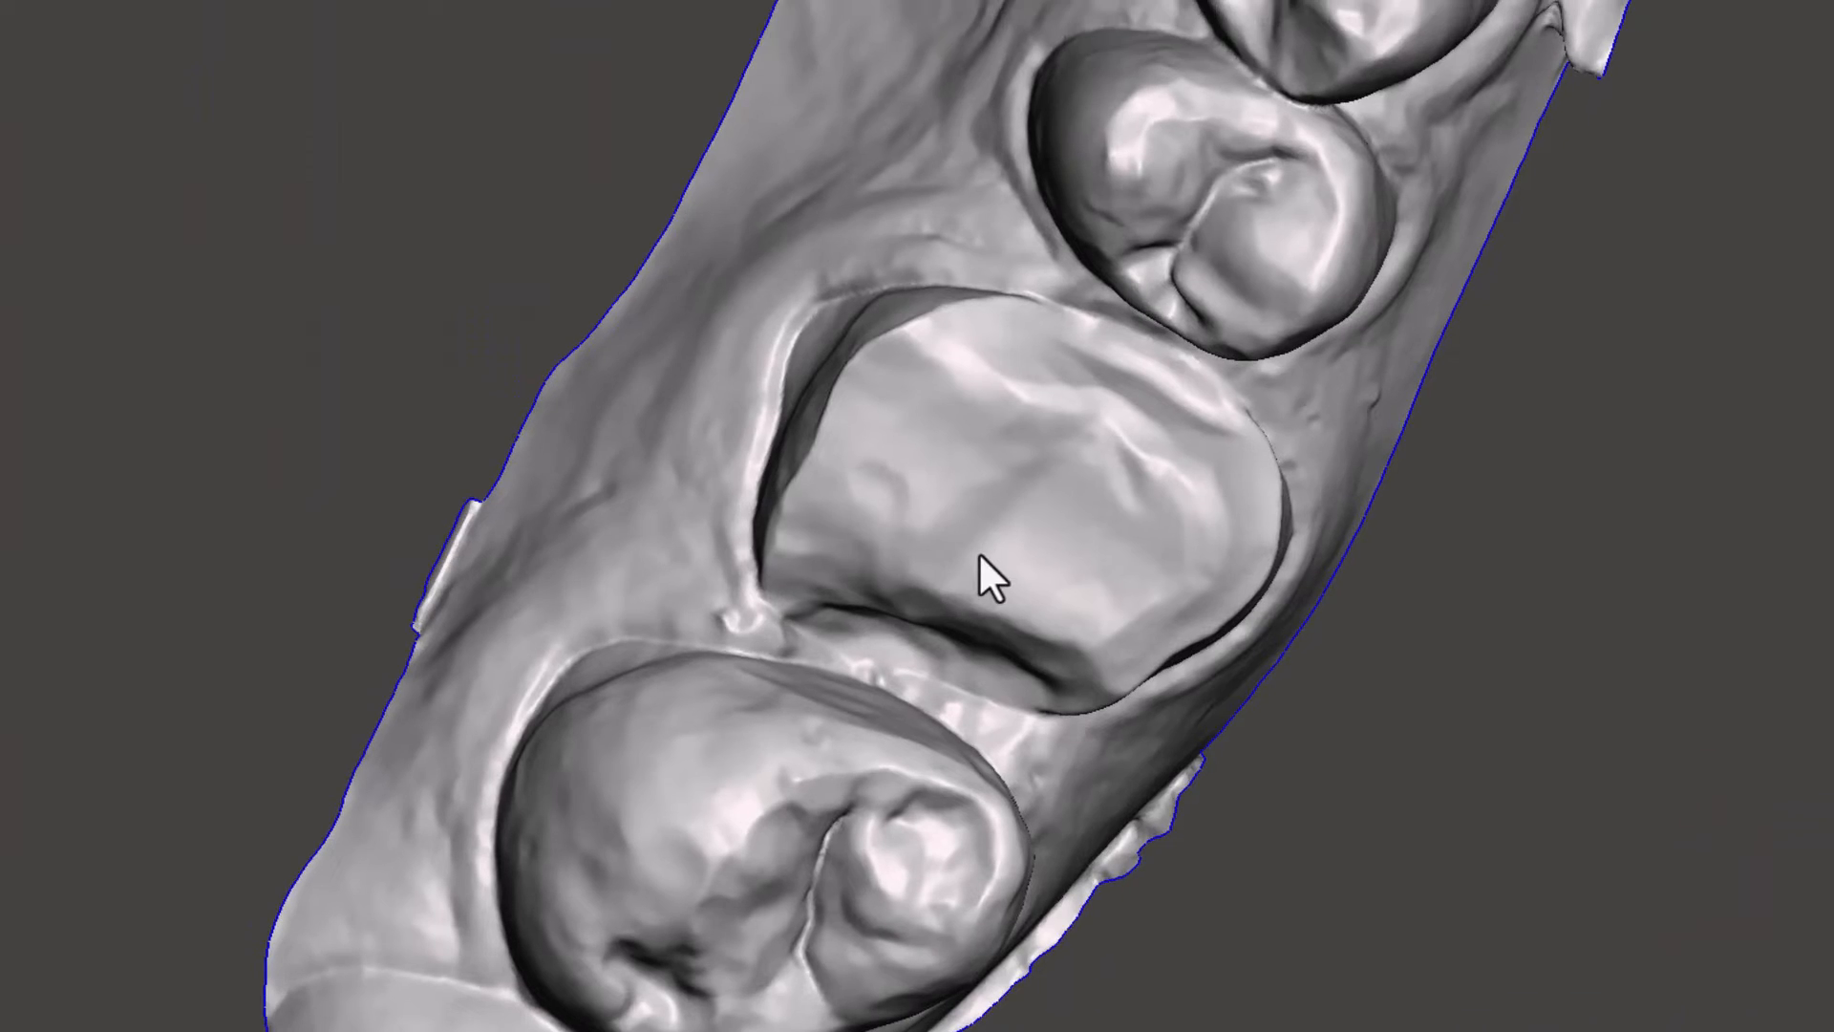
left_click_drag(854, 369, 1001, 305)
right_click_drag(1212, 643, 1076, 418)
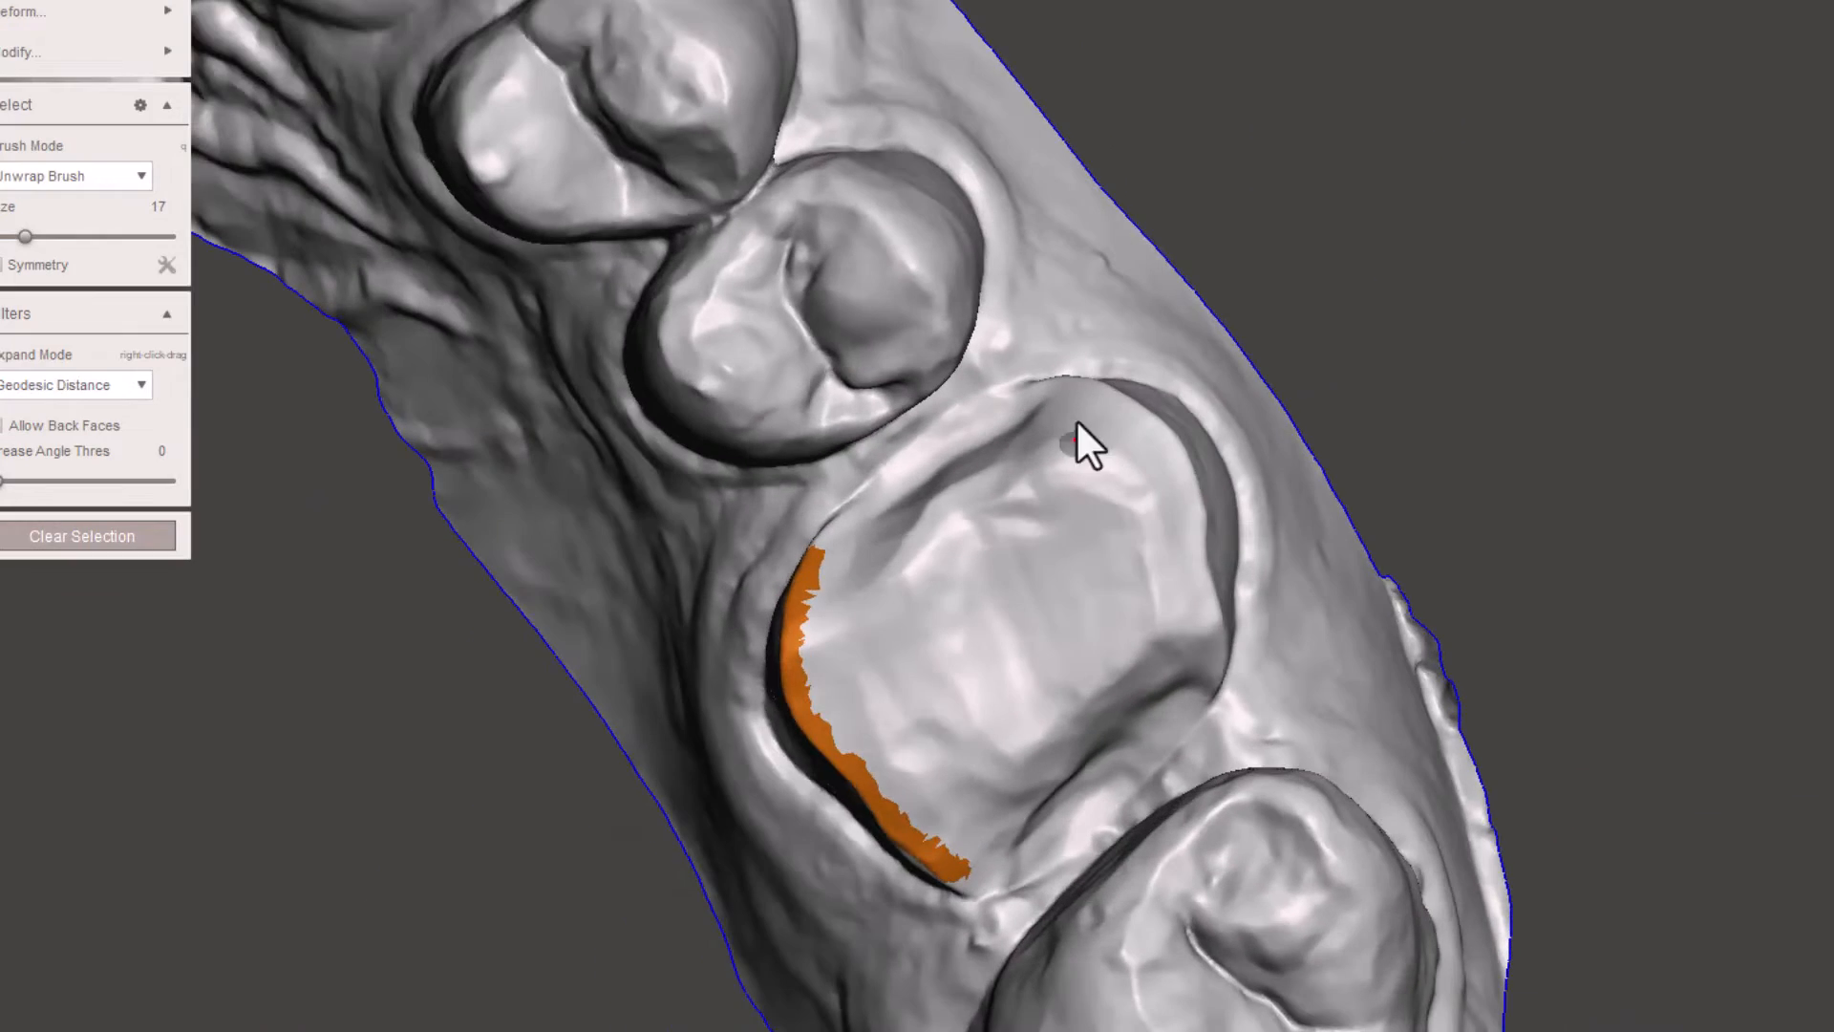
right_click_drag(1221, 630, 1515, 688)
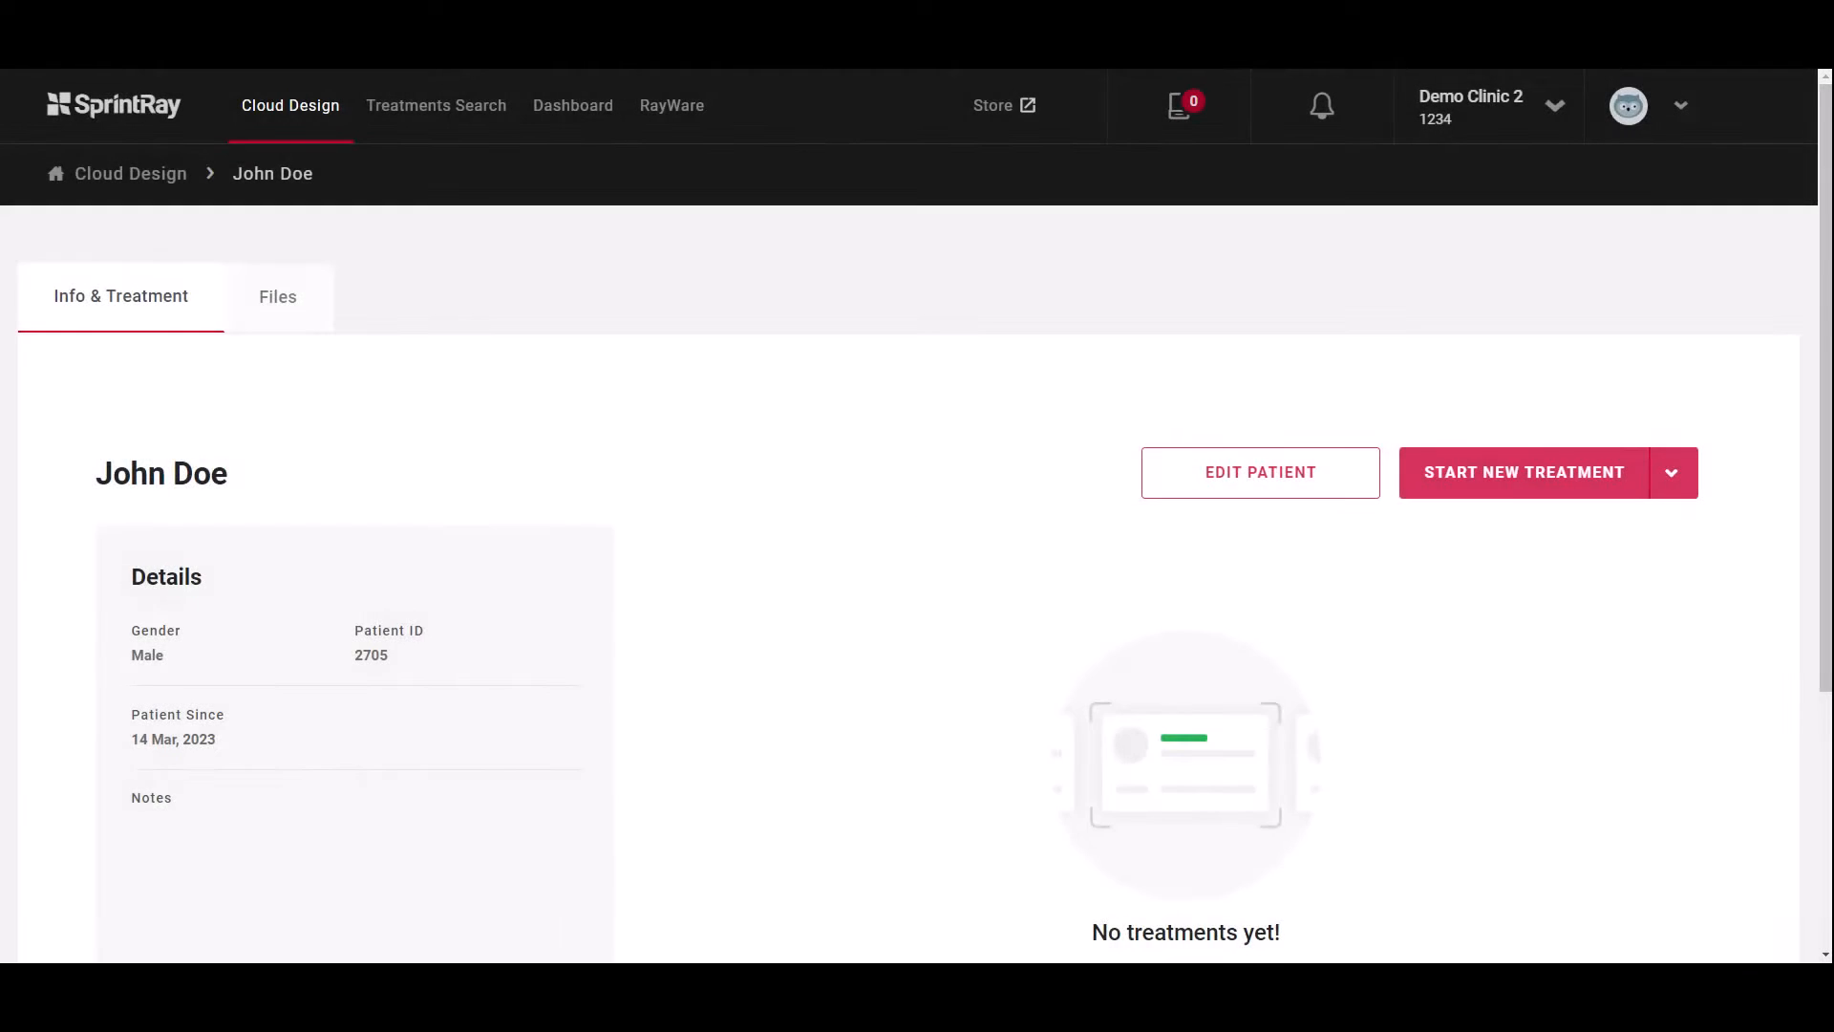
Step: In SprintRay Cloud Design, start a new treatment for the patient and choose AI Crown
left_click(1531, 487)
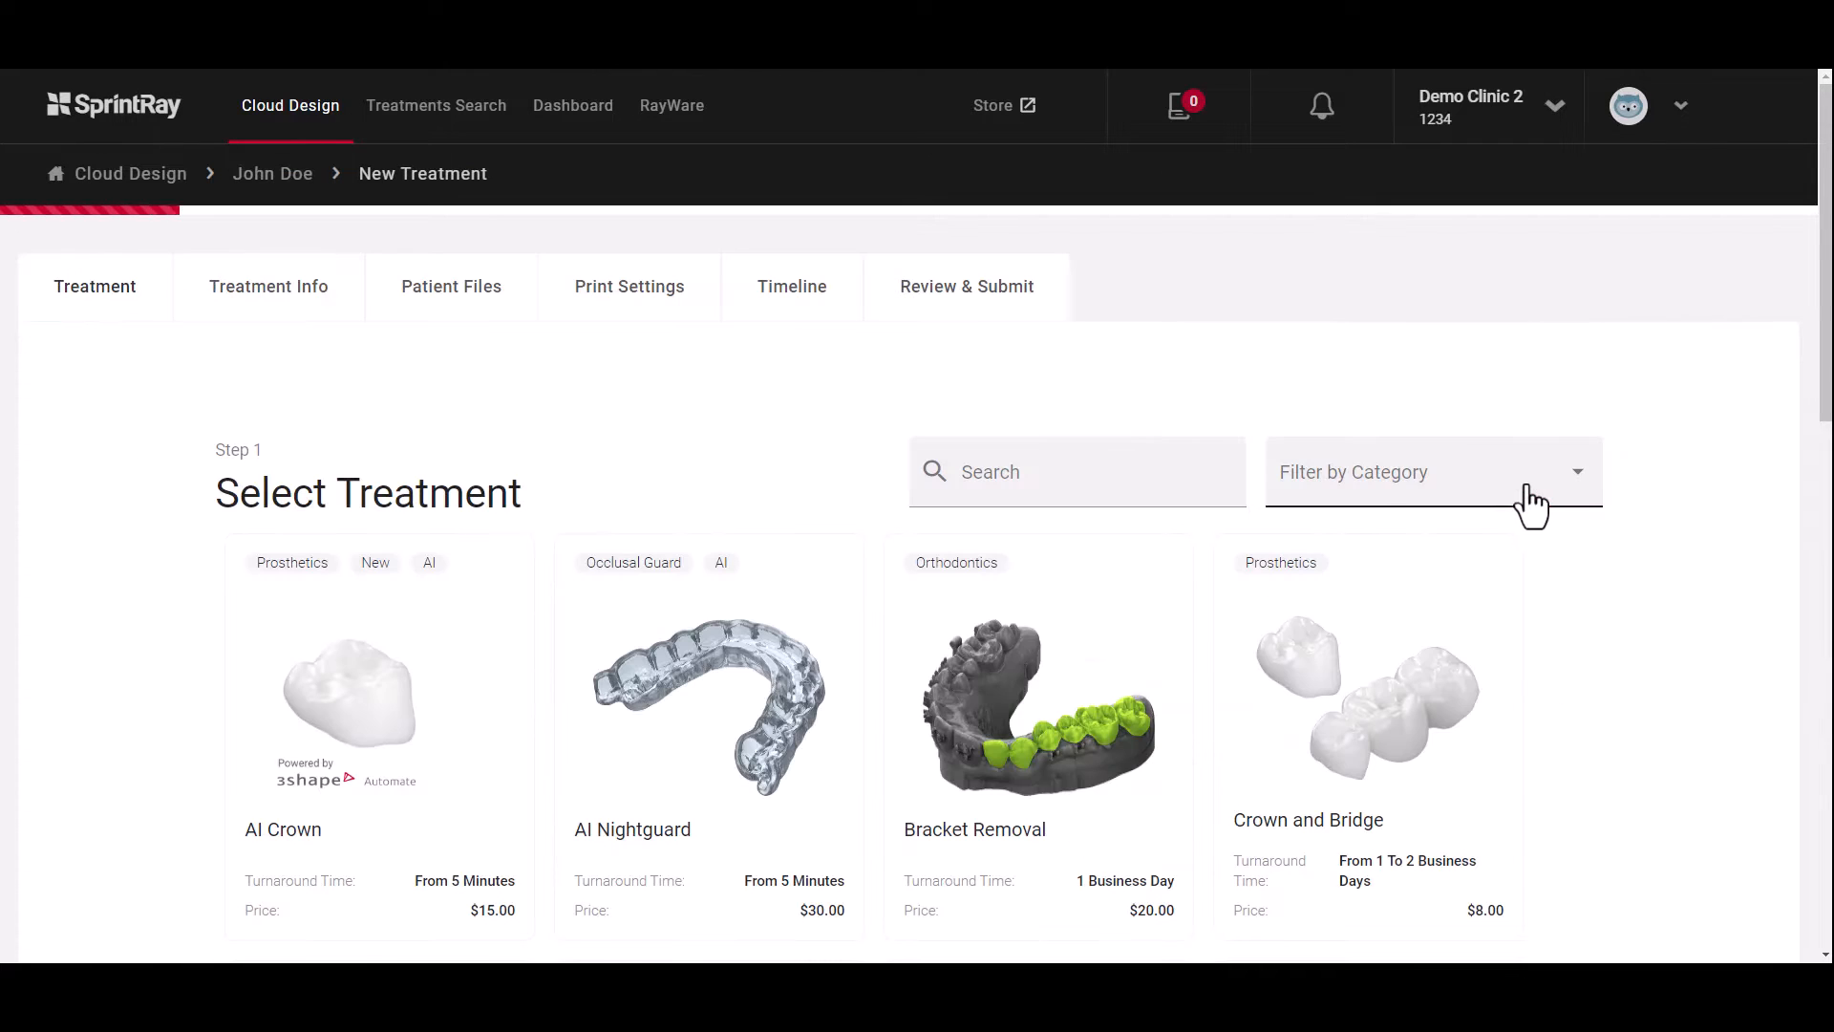
scroll(614, 421, "down", 3)
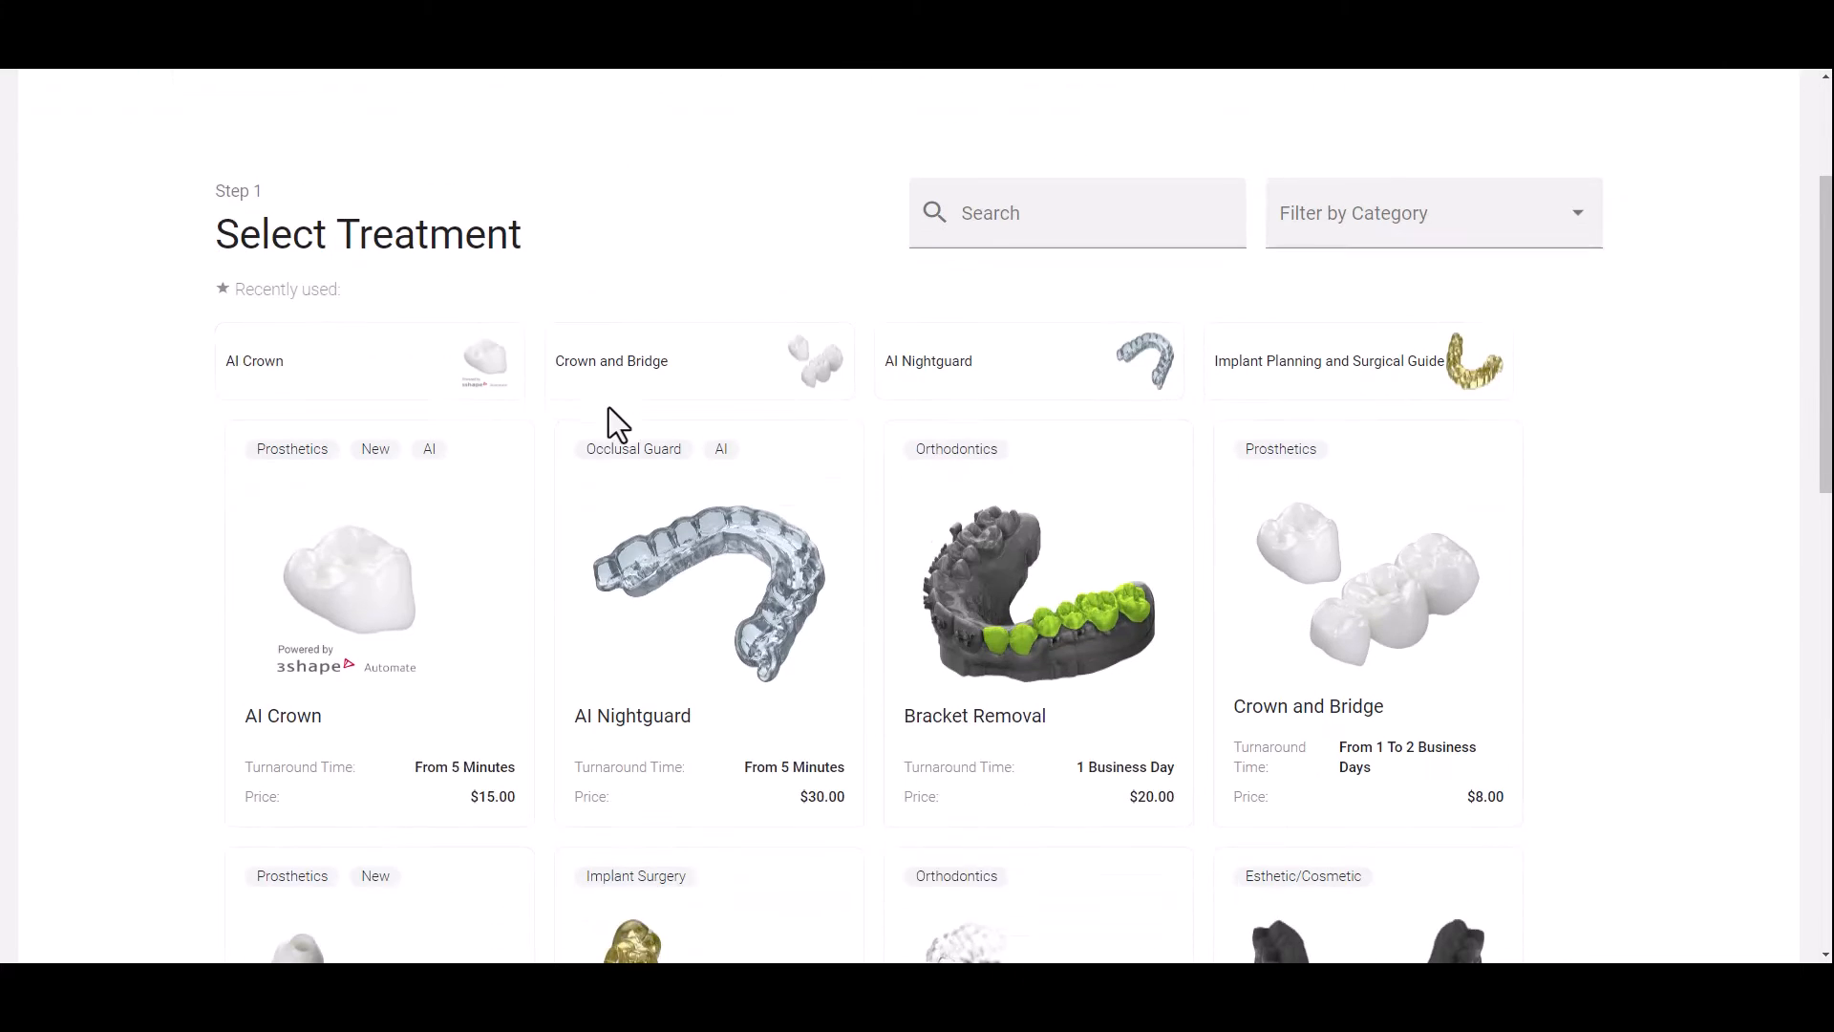
scroll(609, 407, "down", 1)
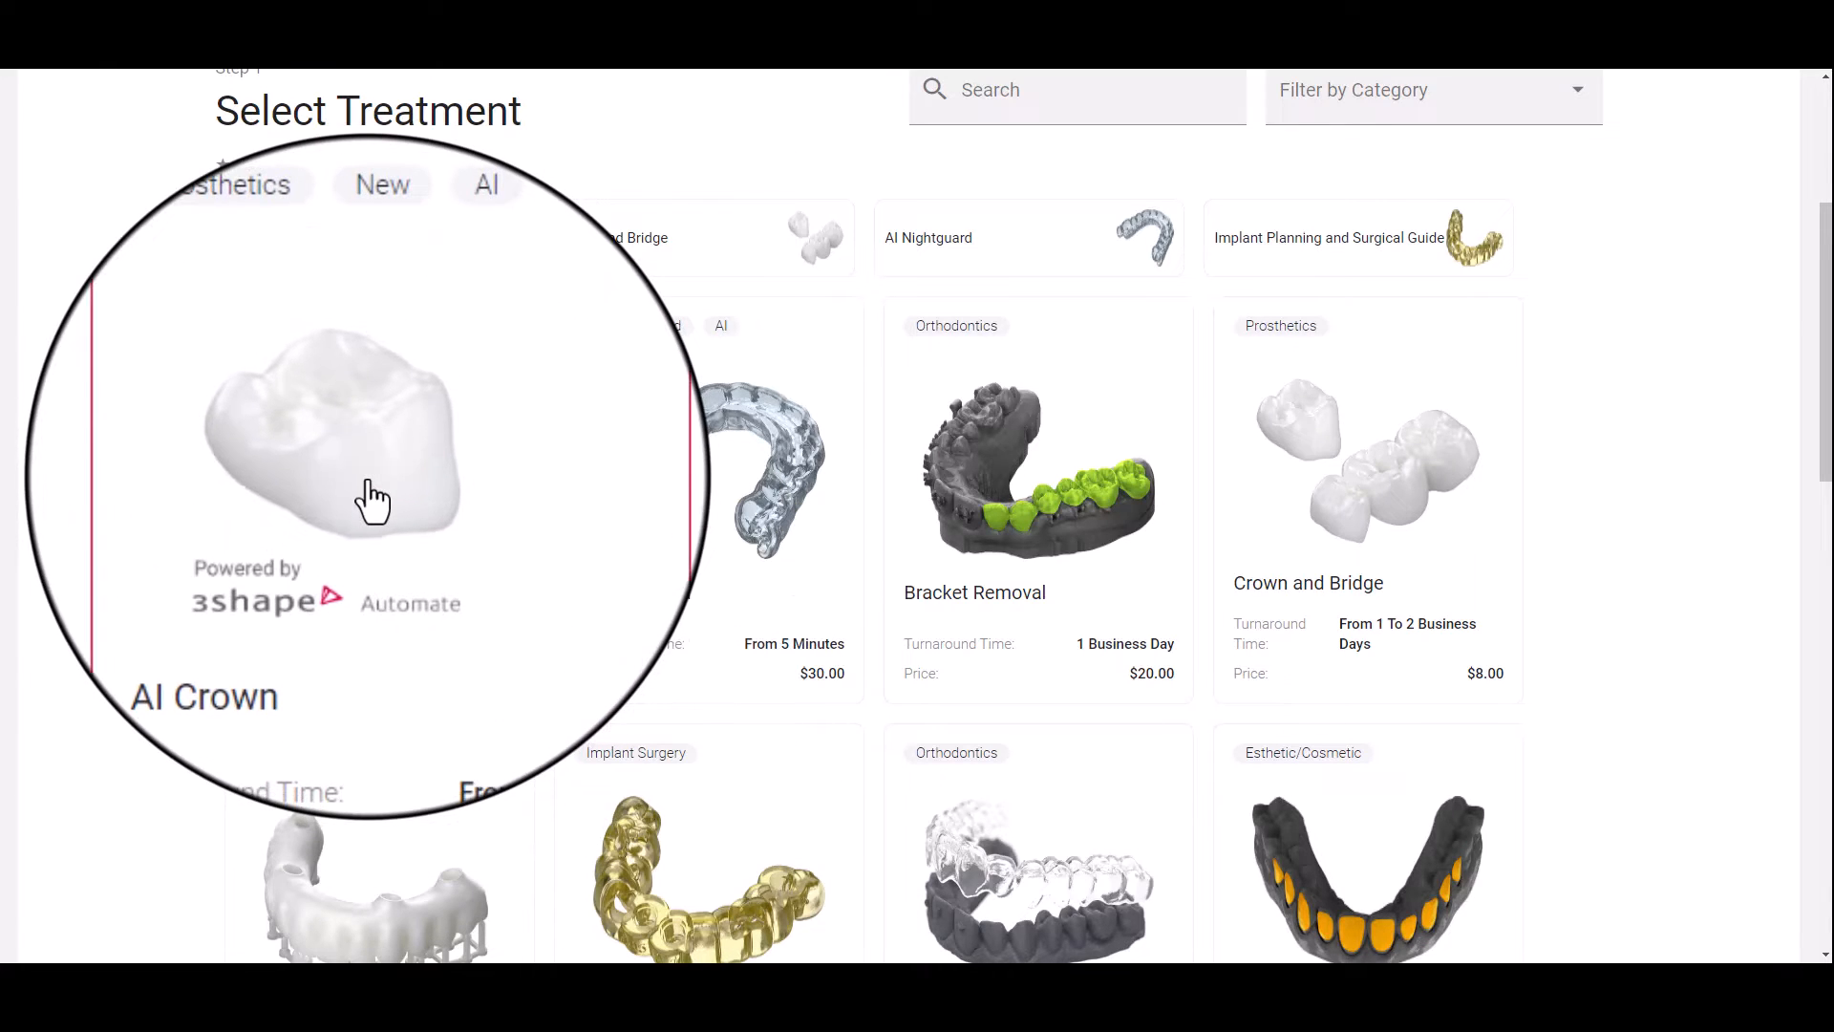
left_click(369, 499)
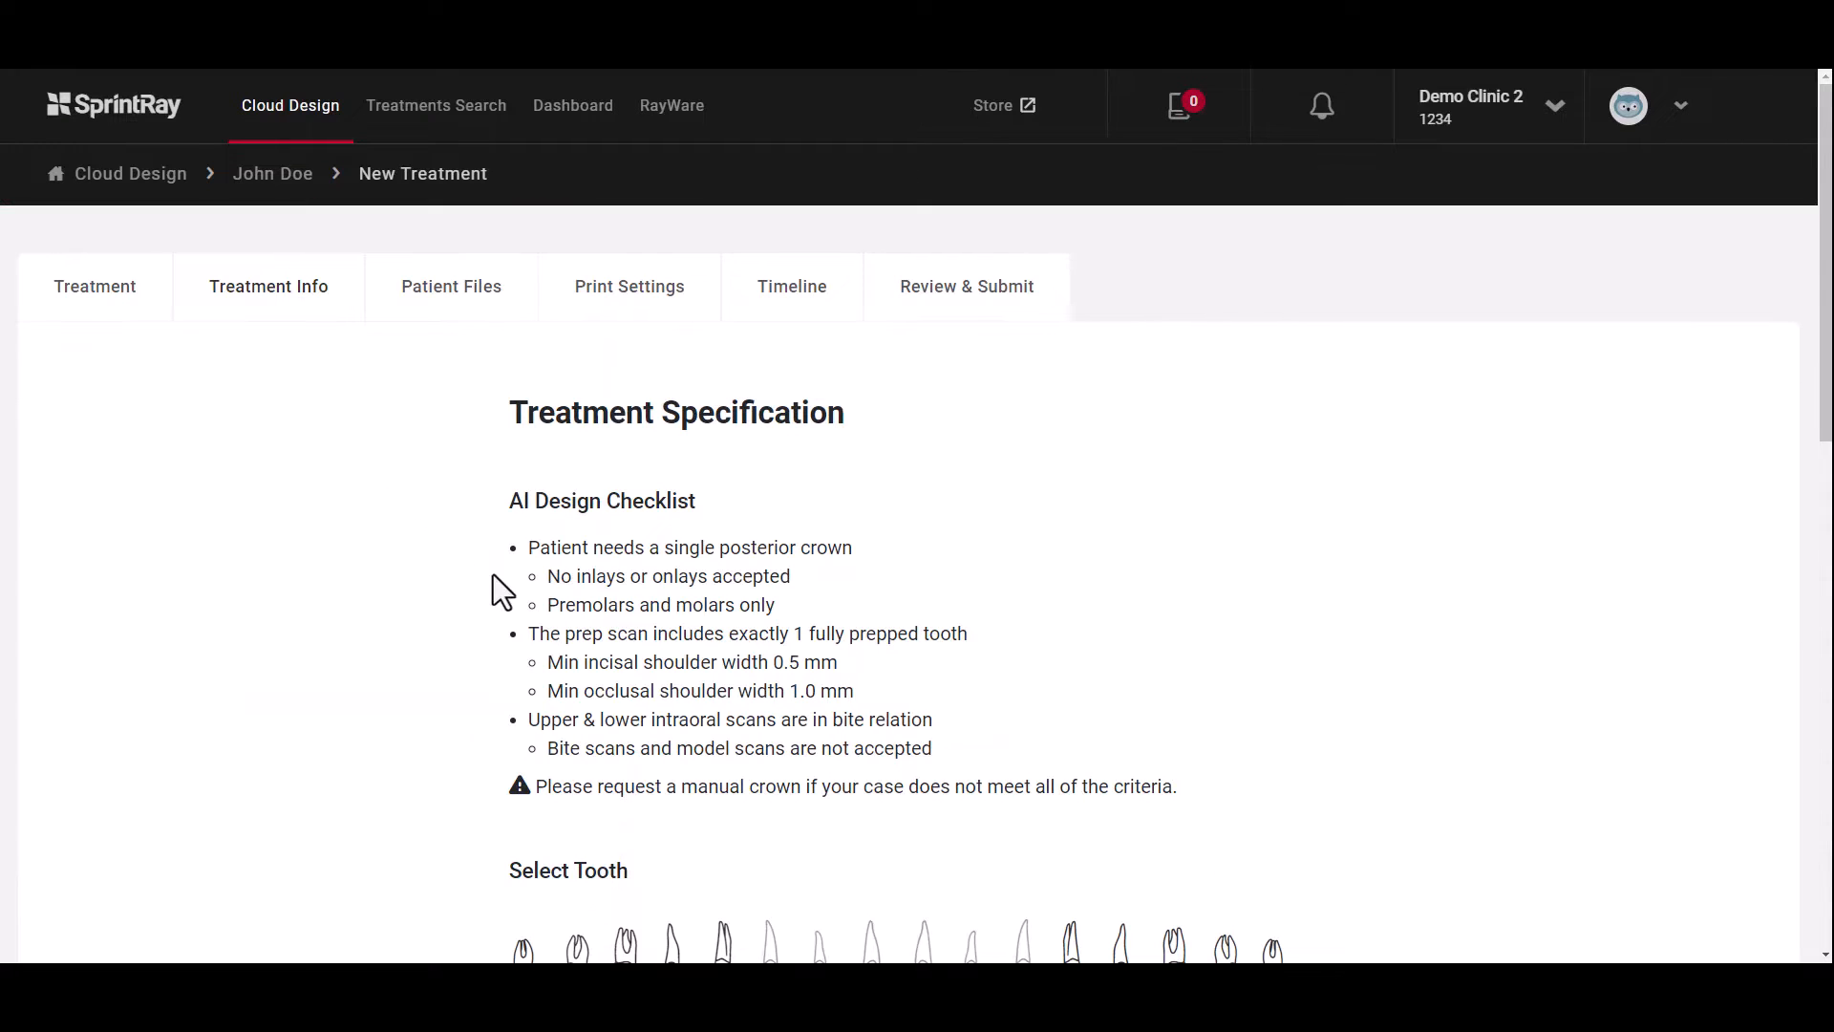
Step: Select tooth 19 for the crown and turn on the advanced AI crown settings
scroll(493, 576, "down", 1)
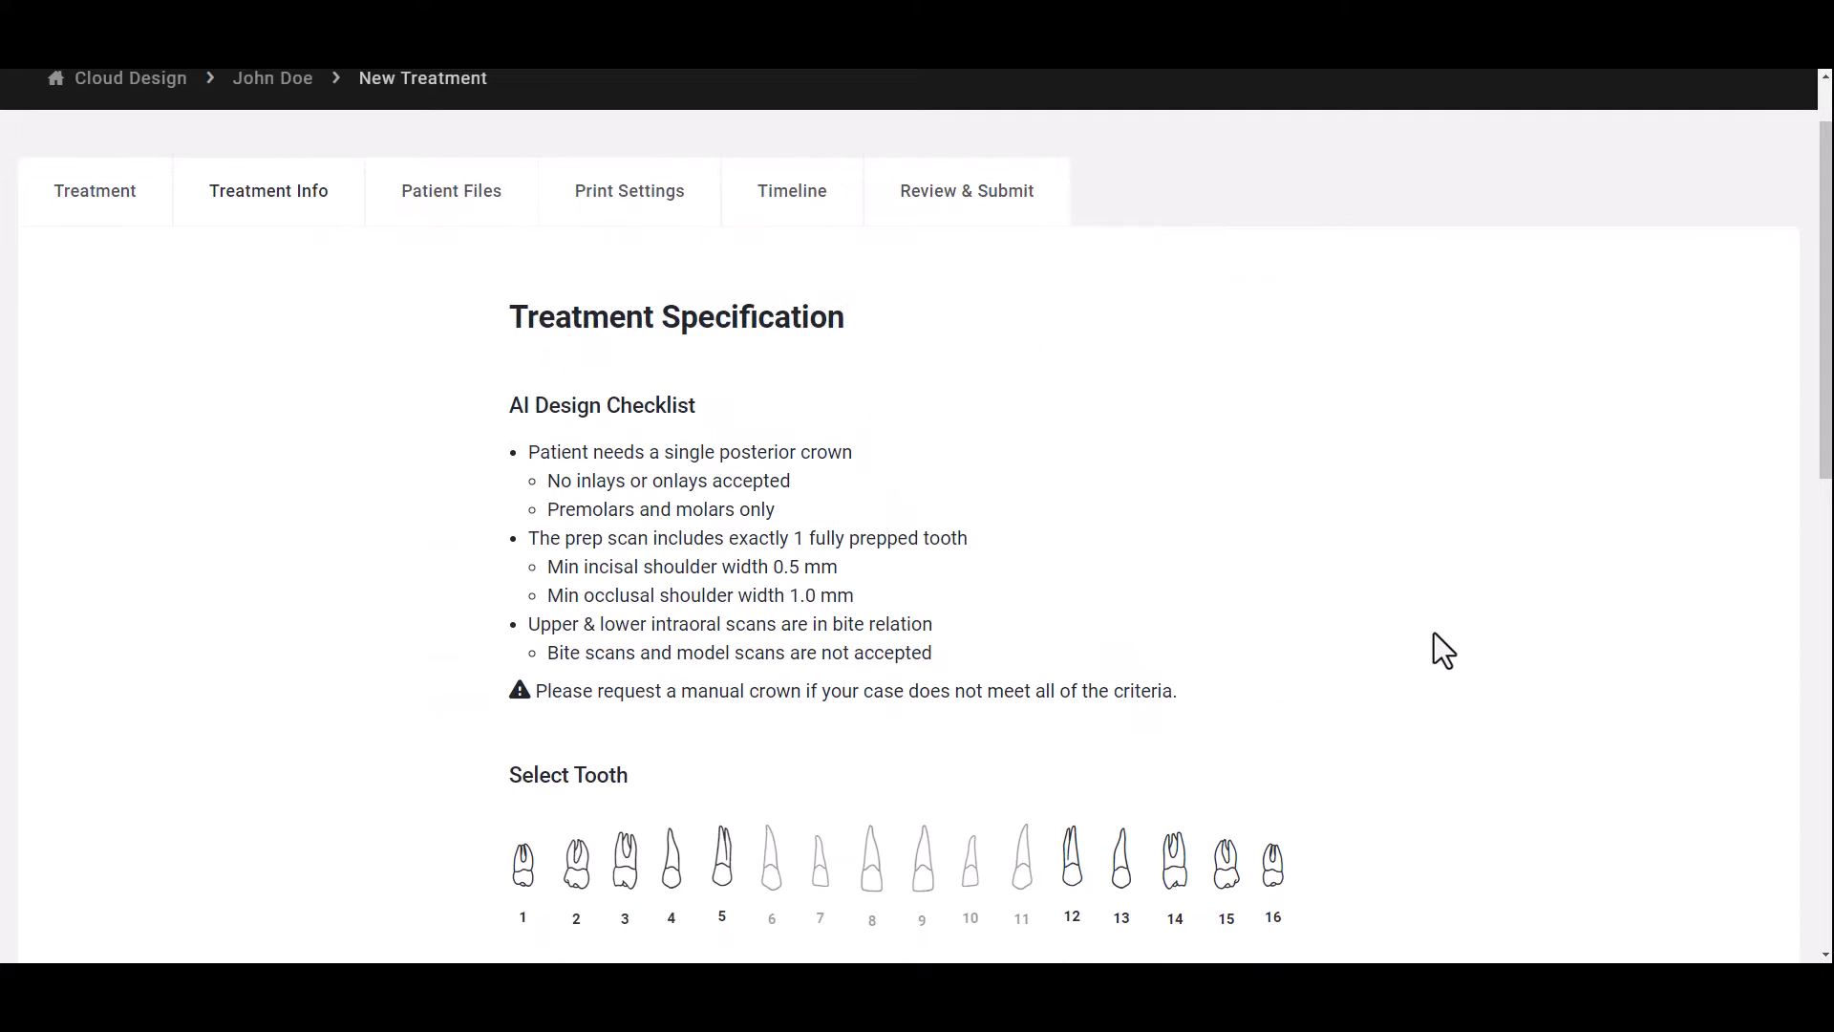
scroll(1431, 633, "down", 4)
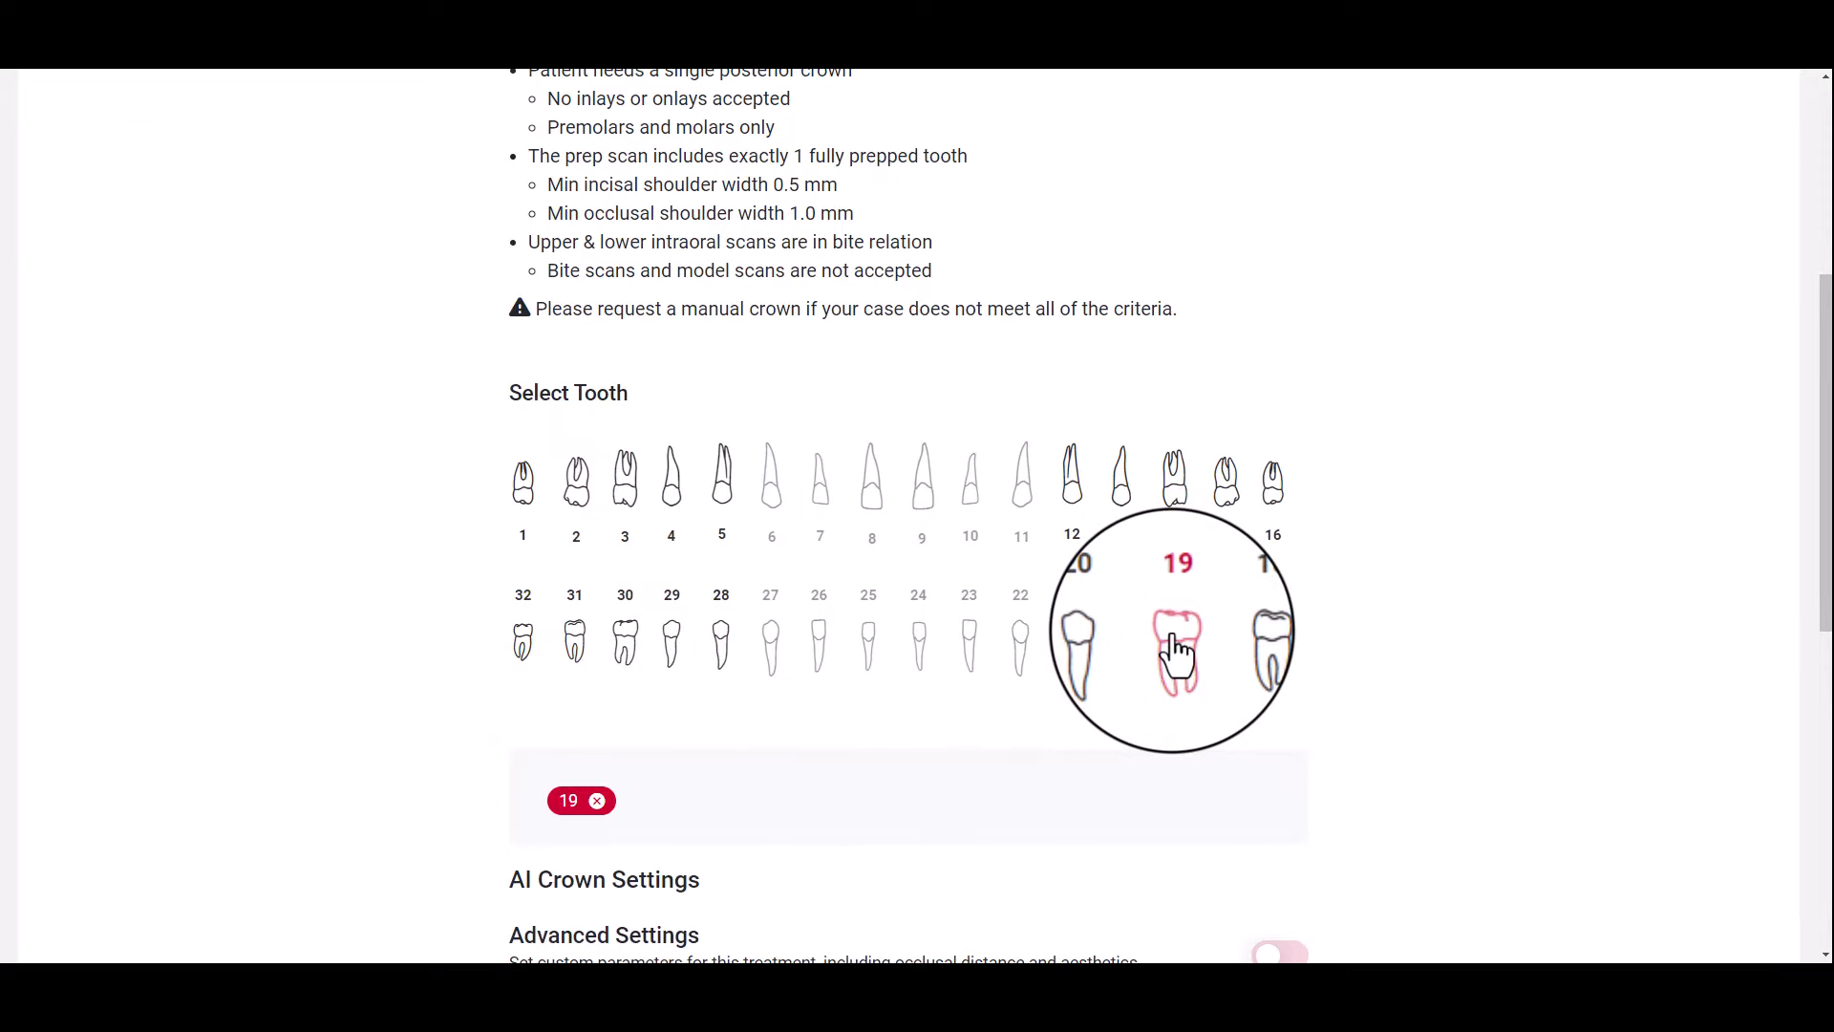
scroll(1380, 432, "down", 7)
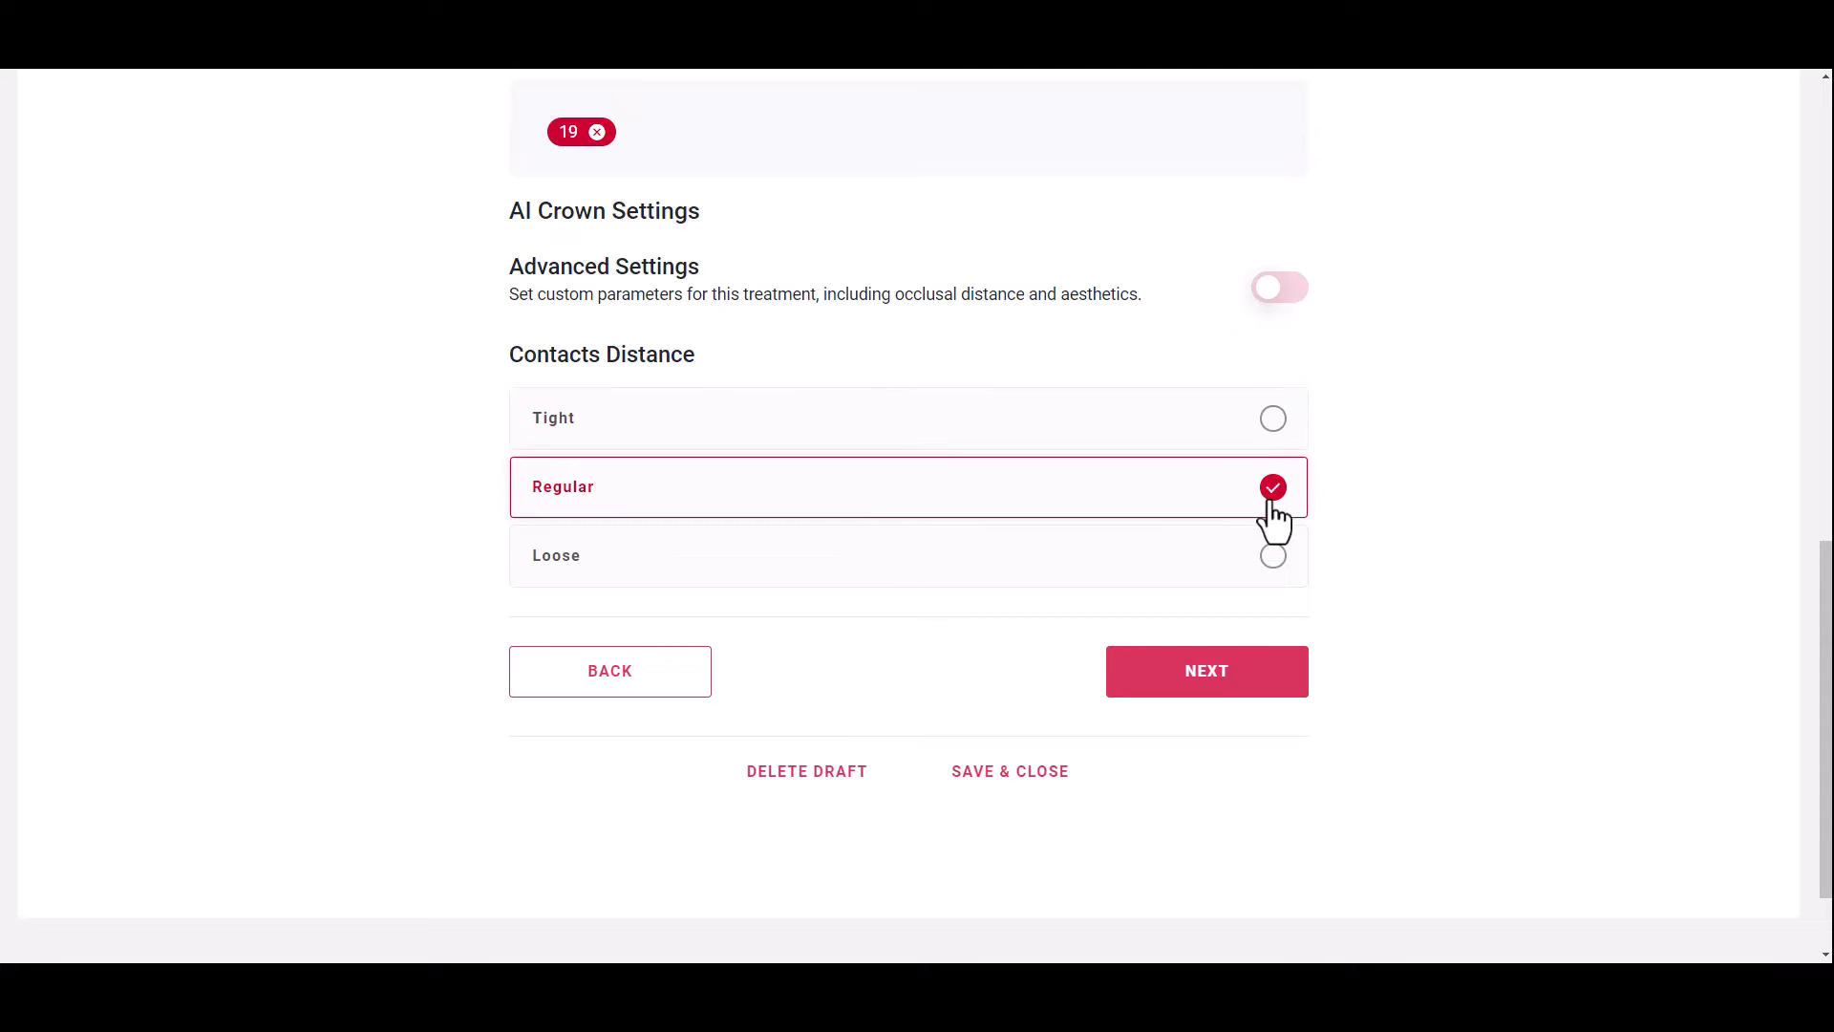
left_click(1280, 289)
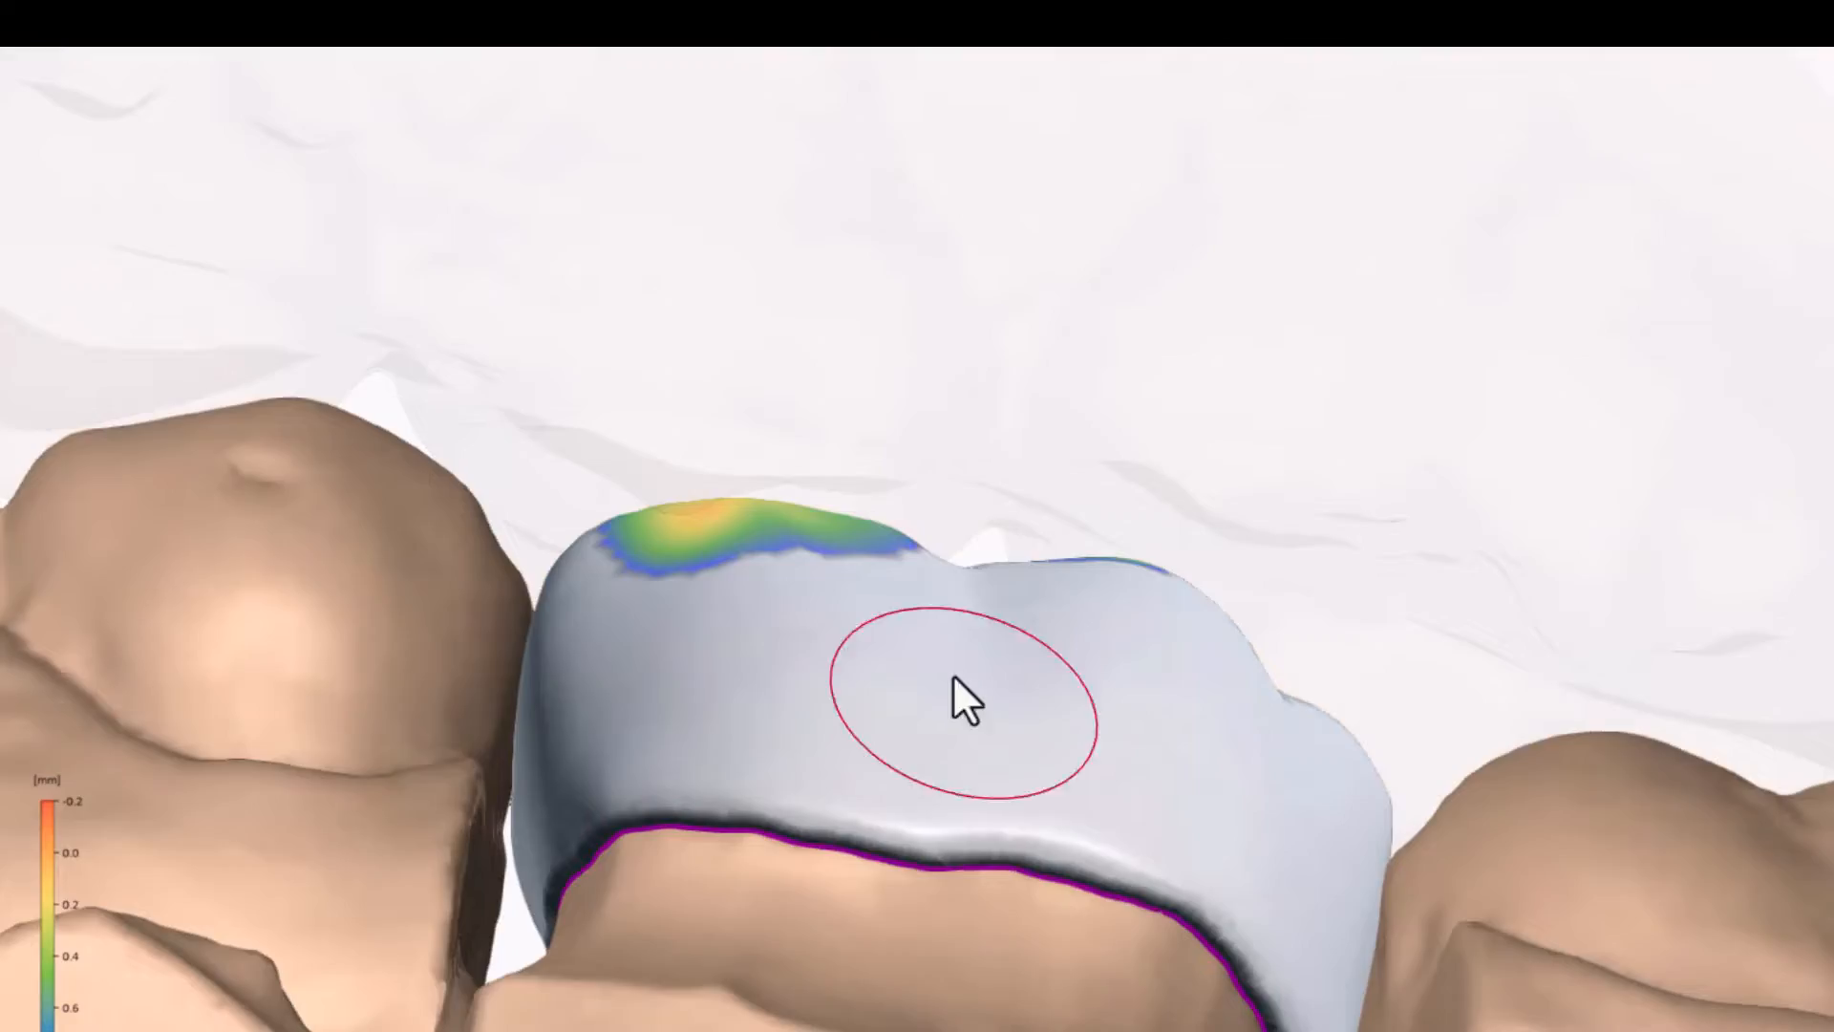
Step: Examine the occlusal distance map on the designed crown from the side and from above
right_click_drag(953, 673, 907, 680)
middle_click_drag(908, 680, 833, 770)
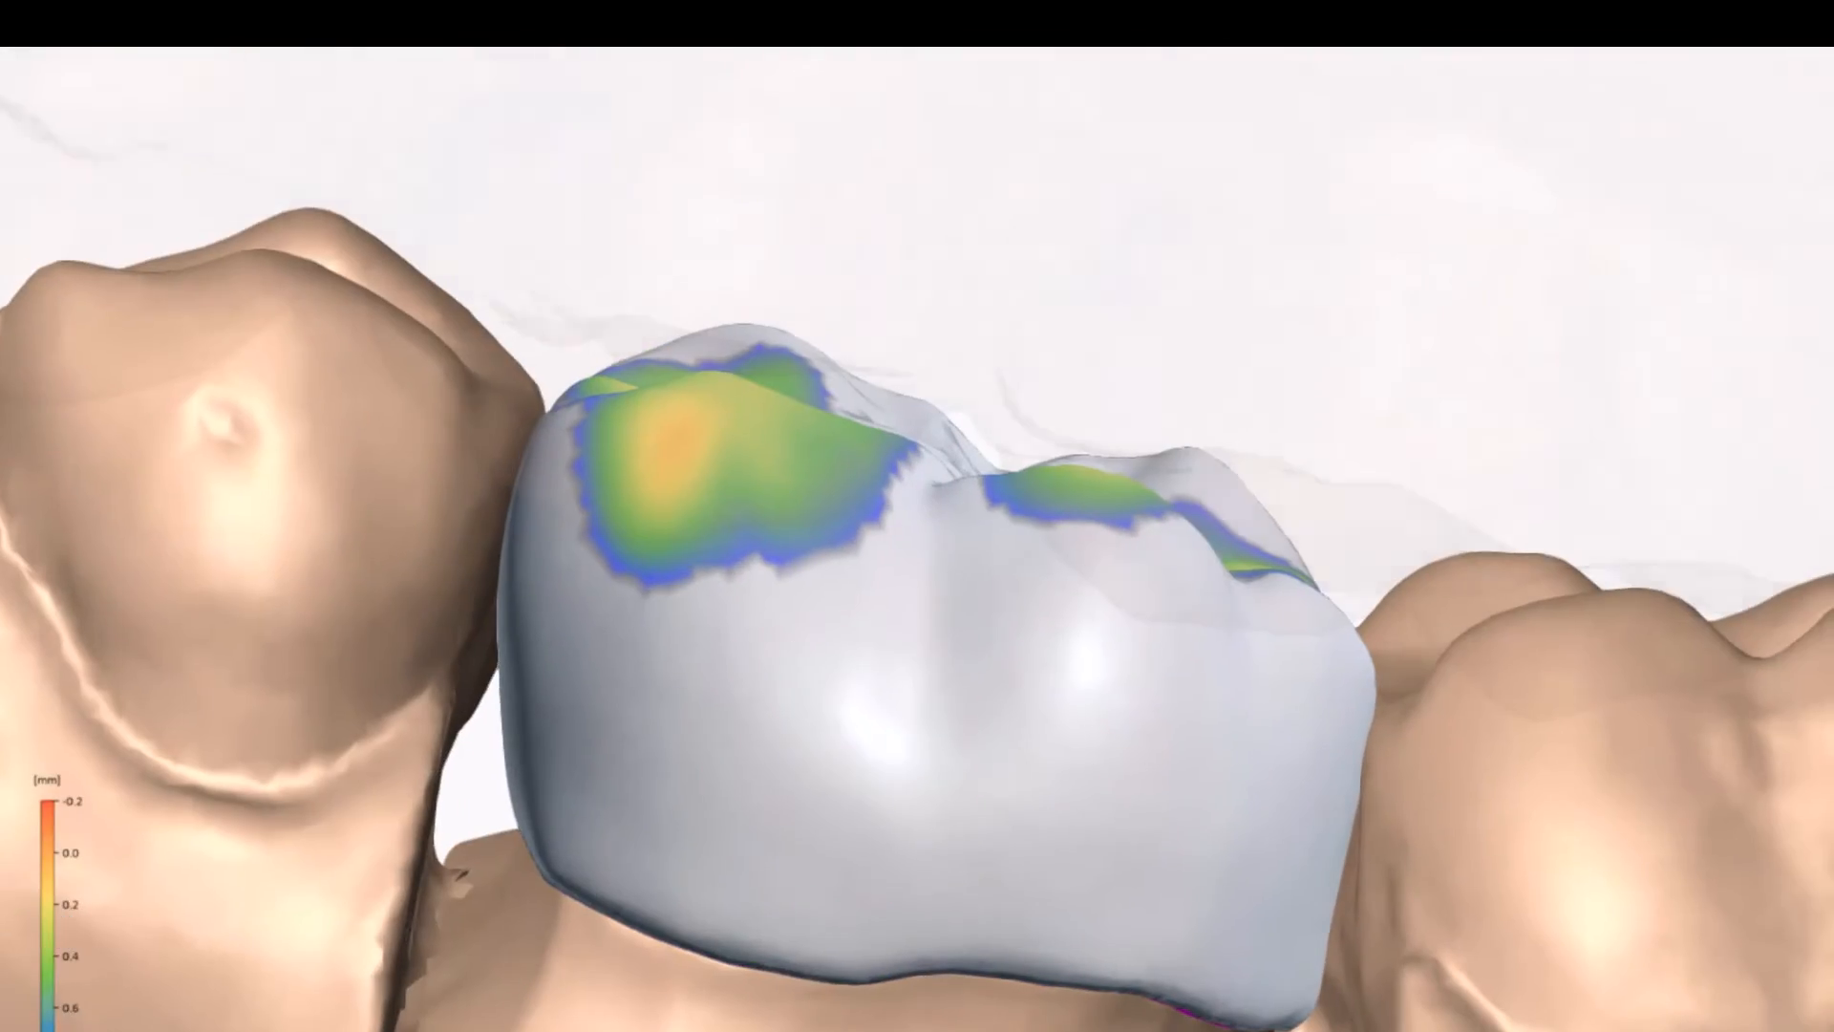
right_click_drag(587, 880, 181, 779)
mouse_move(712, 752)
right_mouse_down()
mouse_move(527, 730)
mouse_move(791, 676)
mouse_move(790, 750)
right_mouse_up()
middle_click_drag(573, 602, 711, 760)
right_click_drag(621, 527, 678, 625)
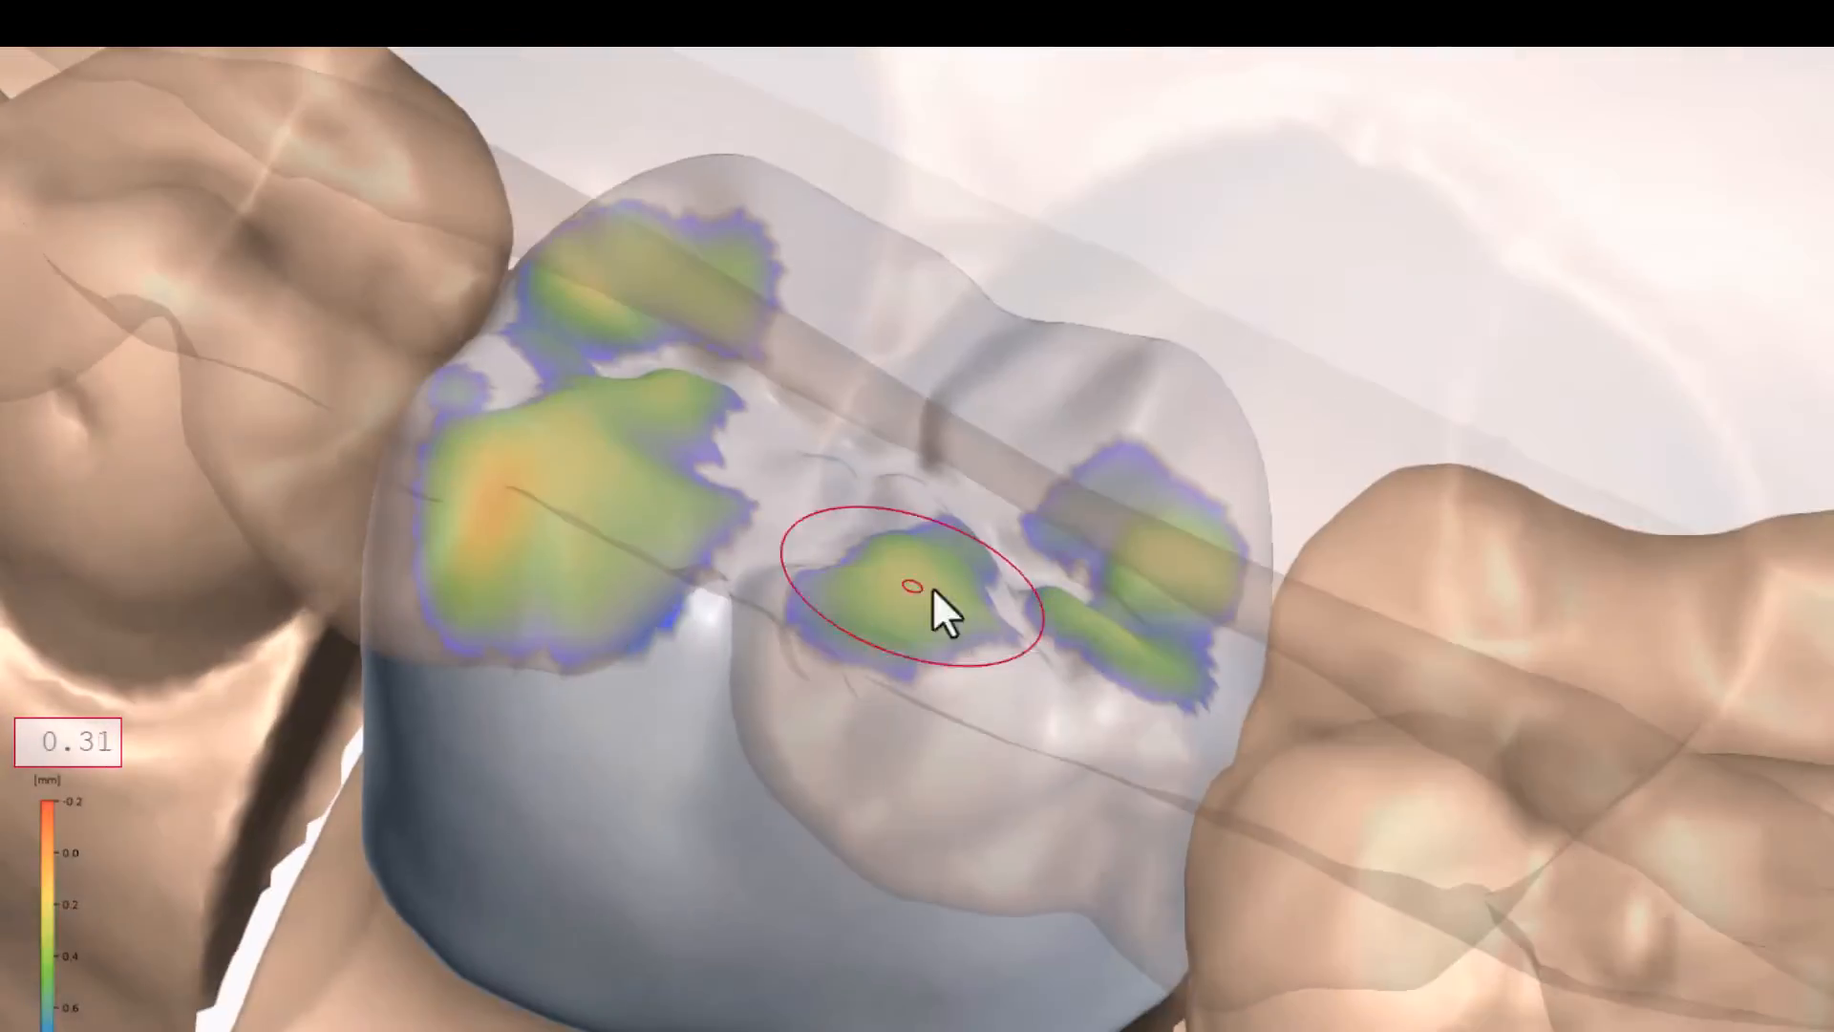
scroll(766, 773, "down", 5)
right_click_drag(766, 773, 668, 926)
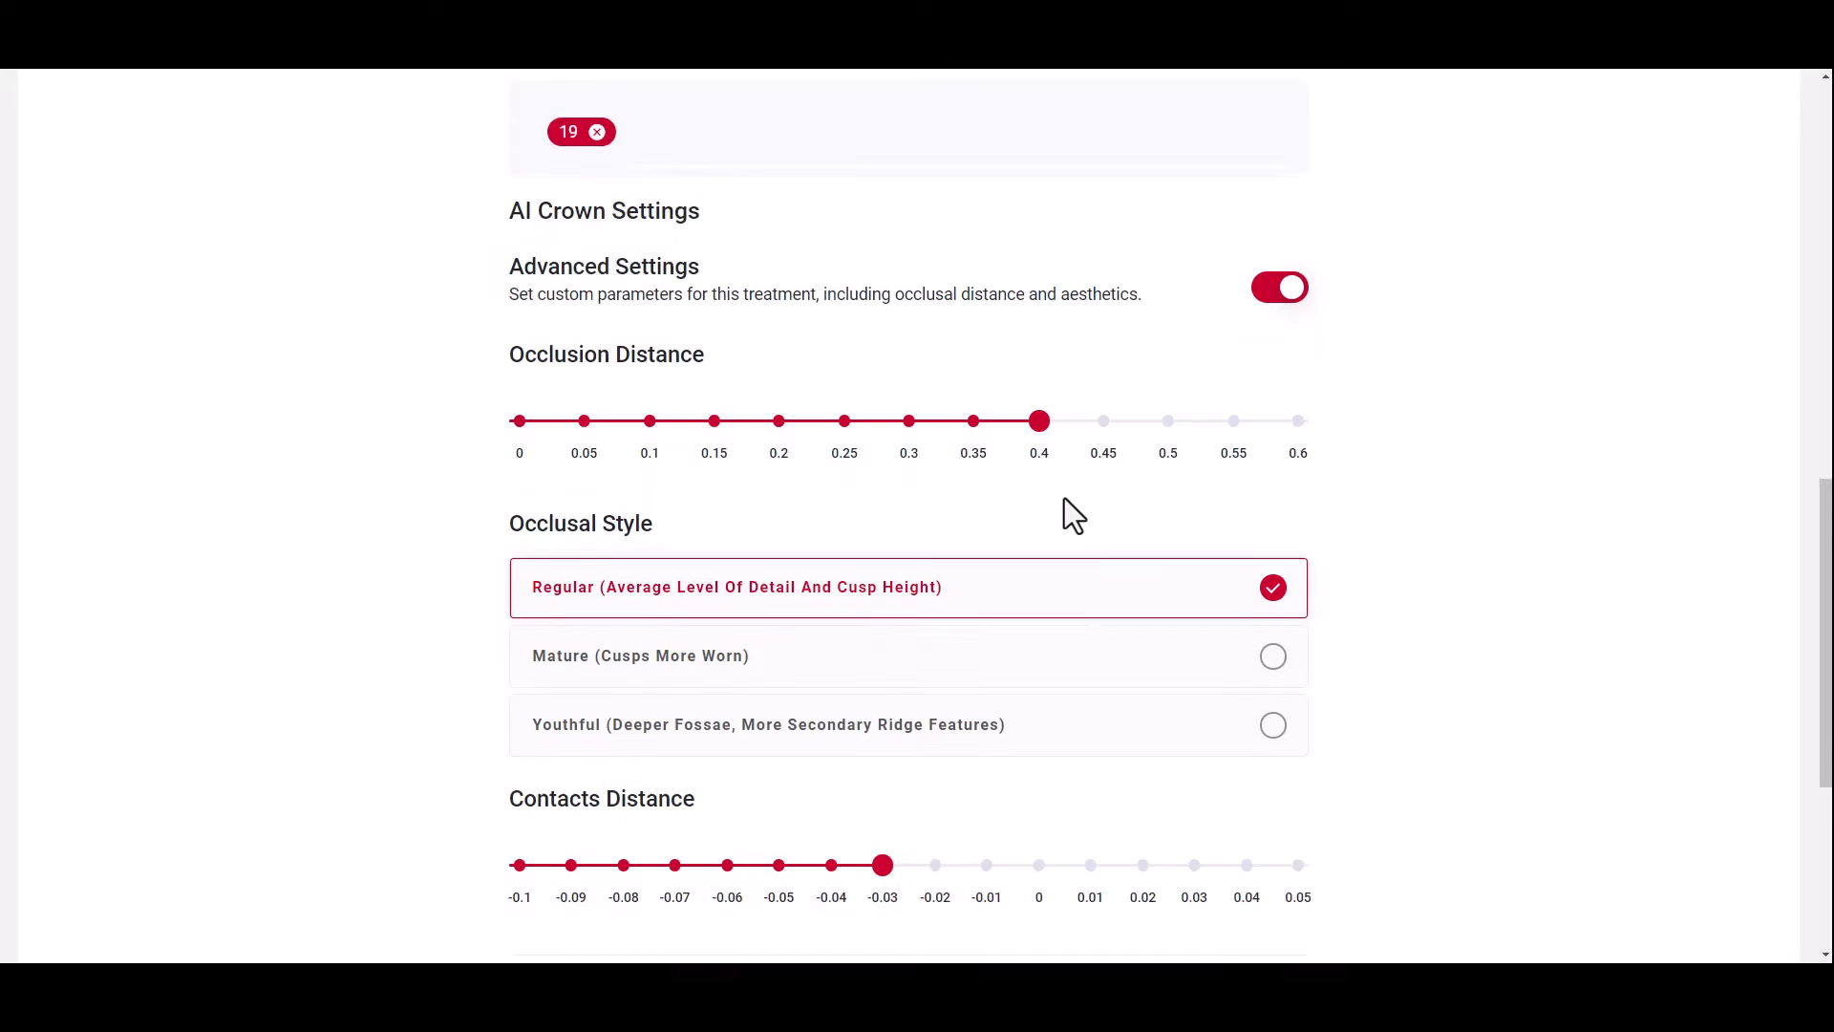
Step: Review the occlusal style and contacts distance settings and examine the crown's contact map against both neighbouring teeth
scroll(1069, 516, "down", 2)
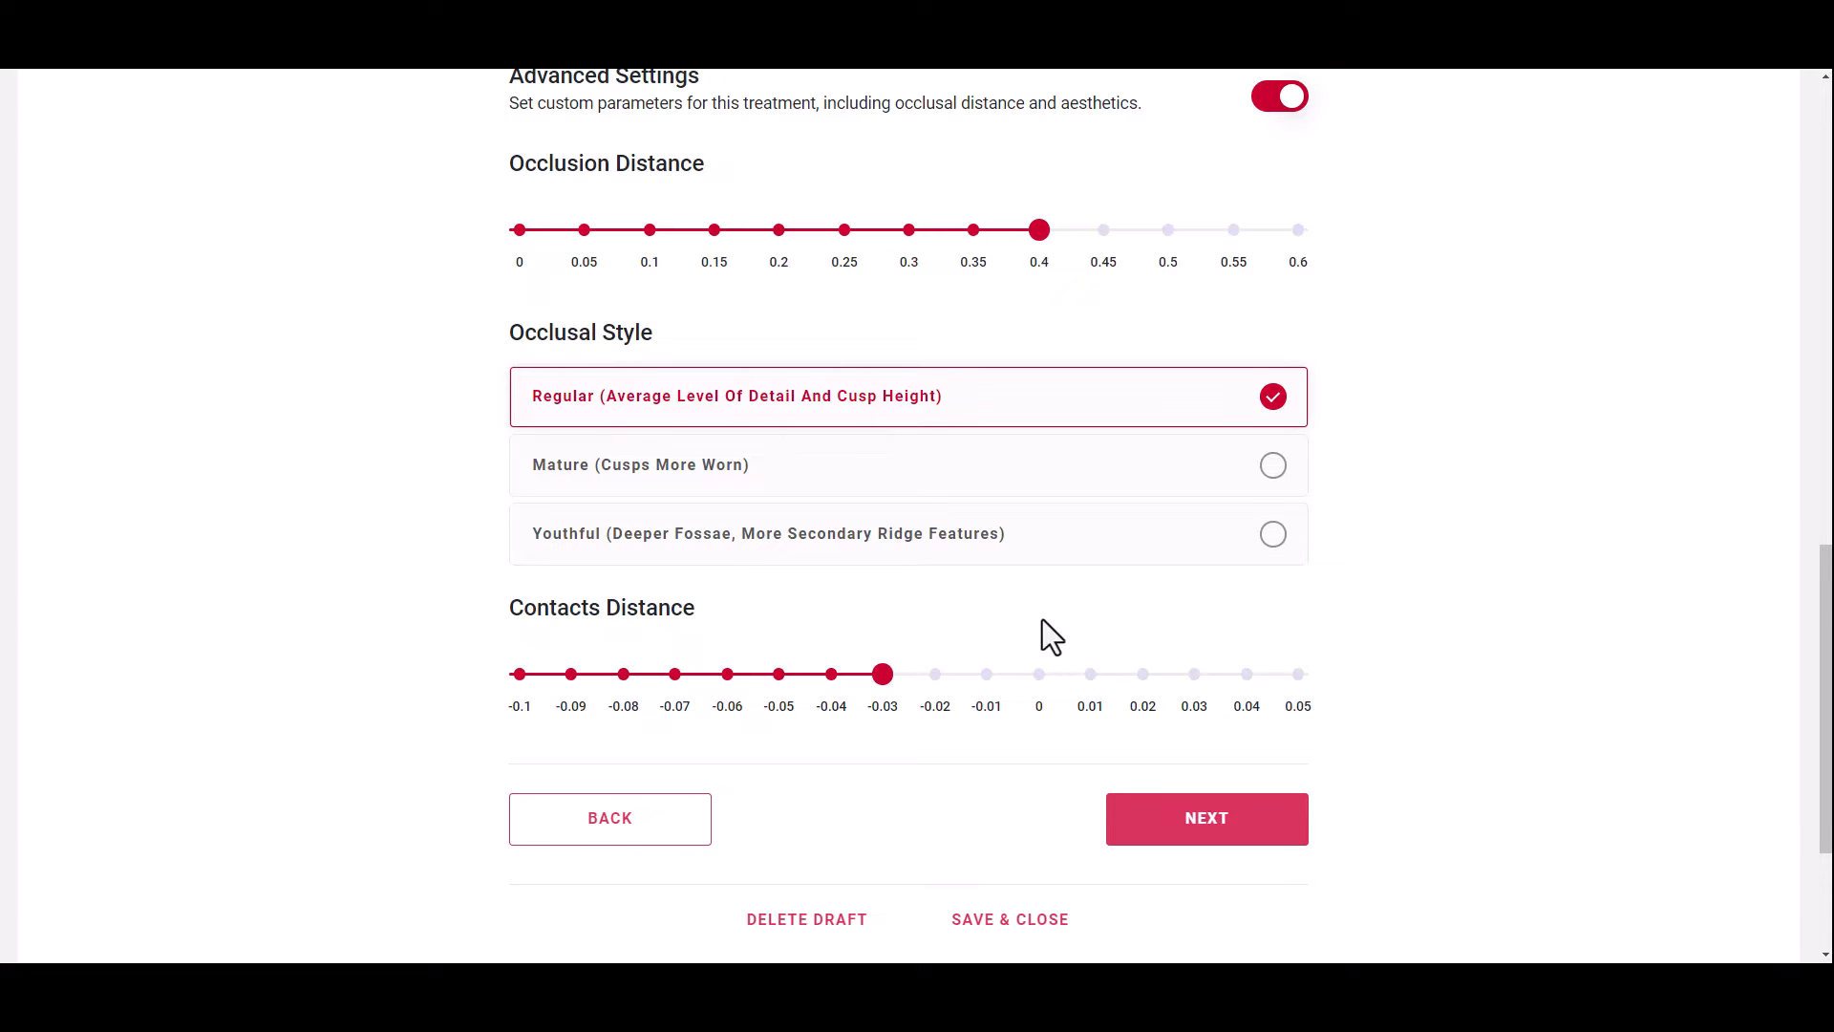
scroll(1043, 619, "down", 2)
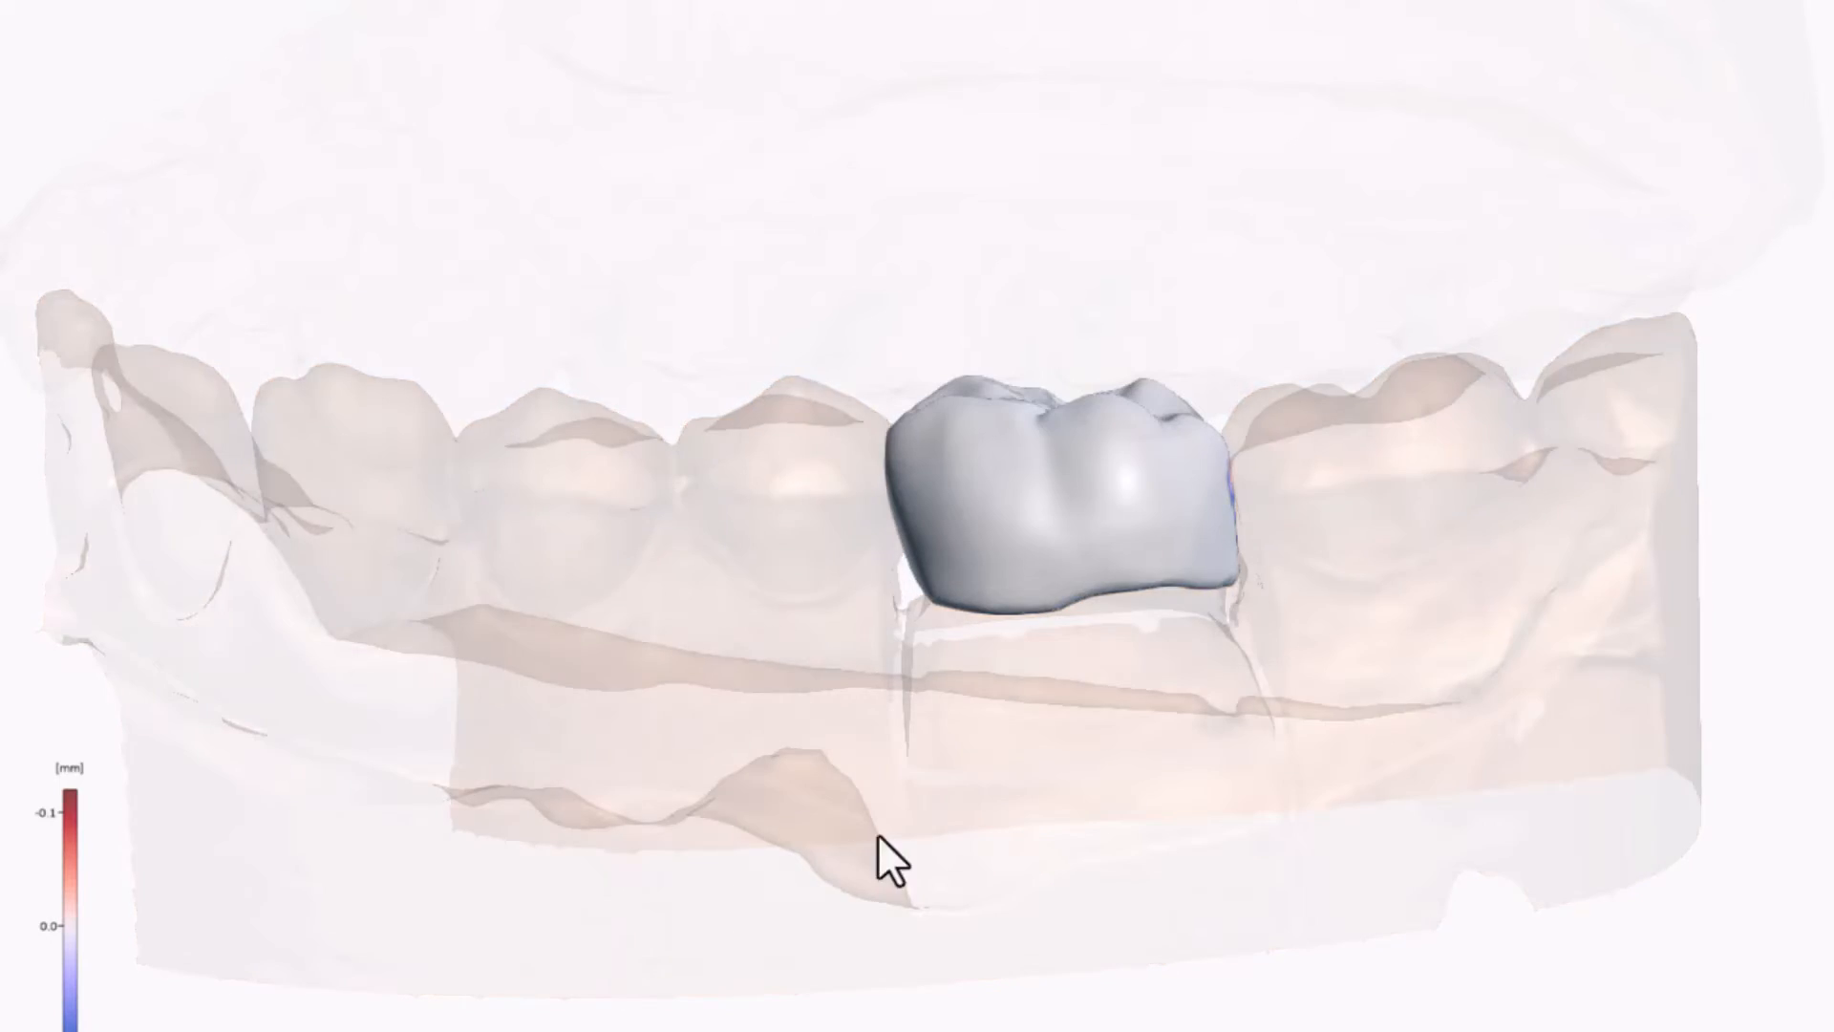
right_click_drag(879, 834, 1160, 785)
scroll(1160, 785, "up", 4)
middle_click_drag(1159, 785, 1031, 802)
right_click_drag(248, 697, 453, 668)
scroll(453, 669, "up", 4)
middle_click_drag(453, 669, 732, 640)
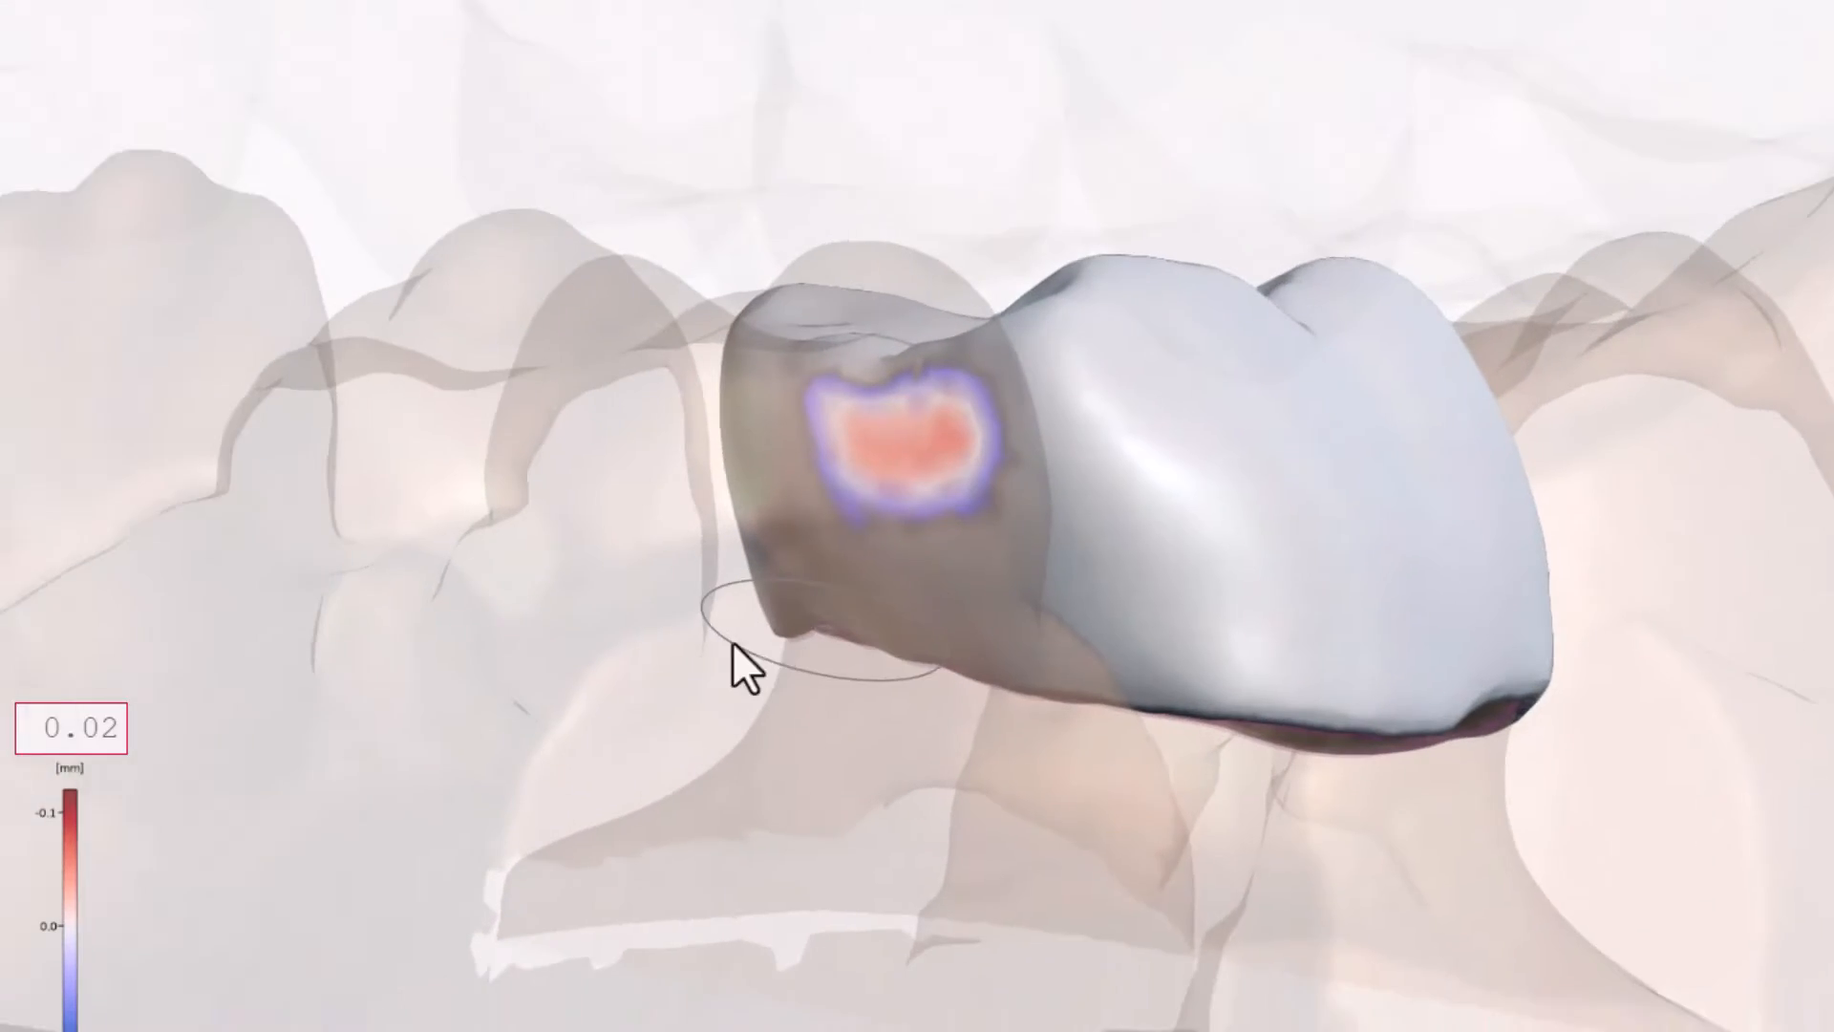
scroll(731, 640, "up", 3)
right_click_drag(668, 889, 1079, 893)
mouse_move(315, 860)
right_mouse_down()
mouse_move(624, 833)
mouse_move(857, 707)
right_mouse_up()
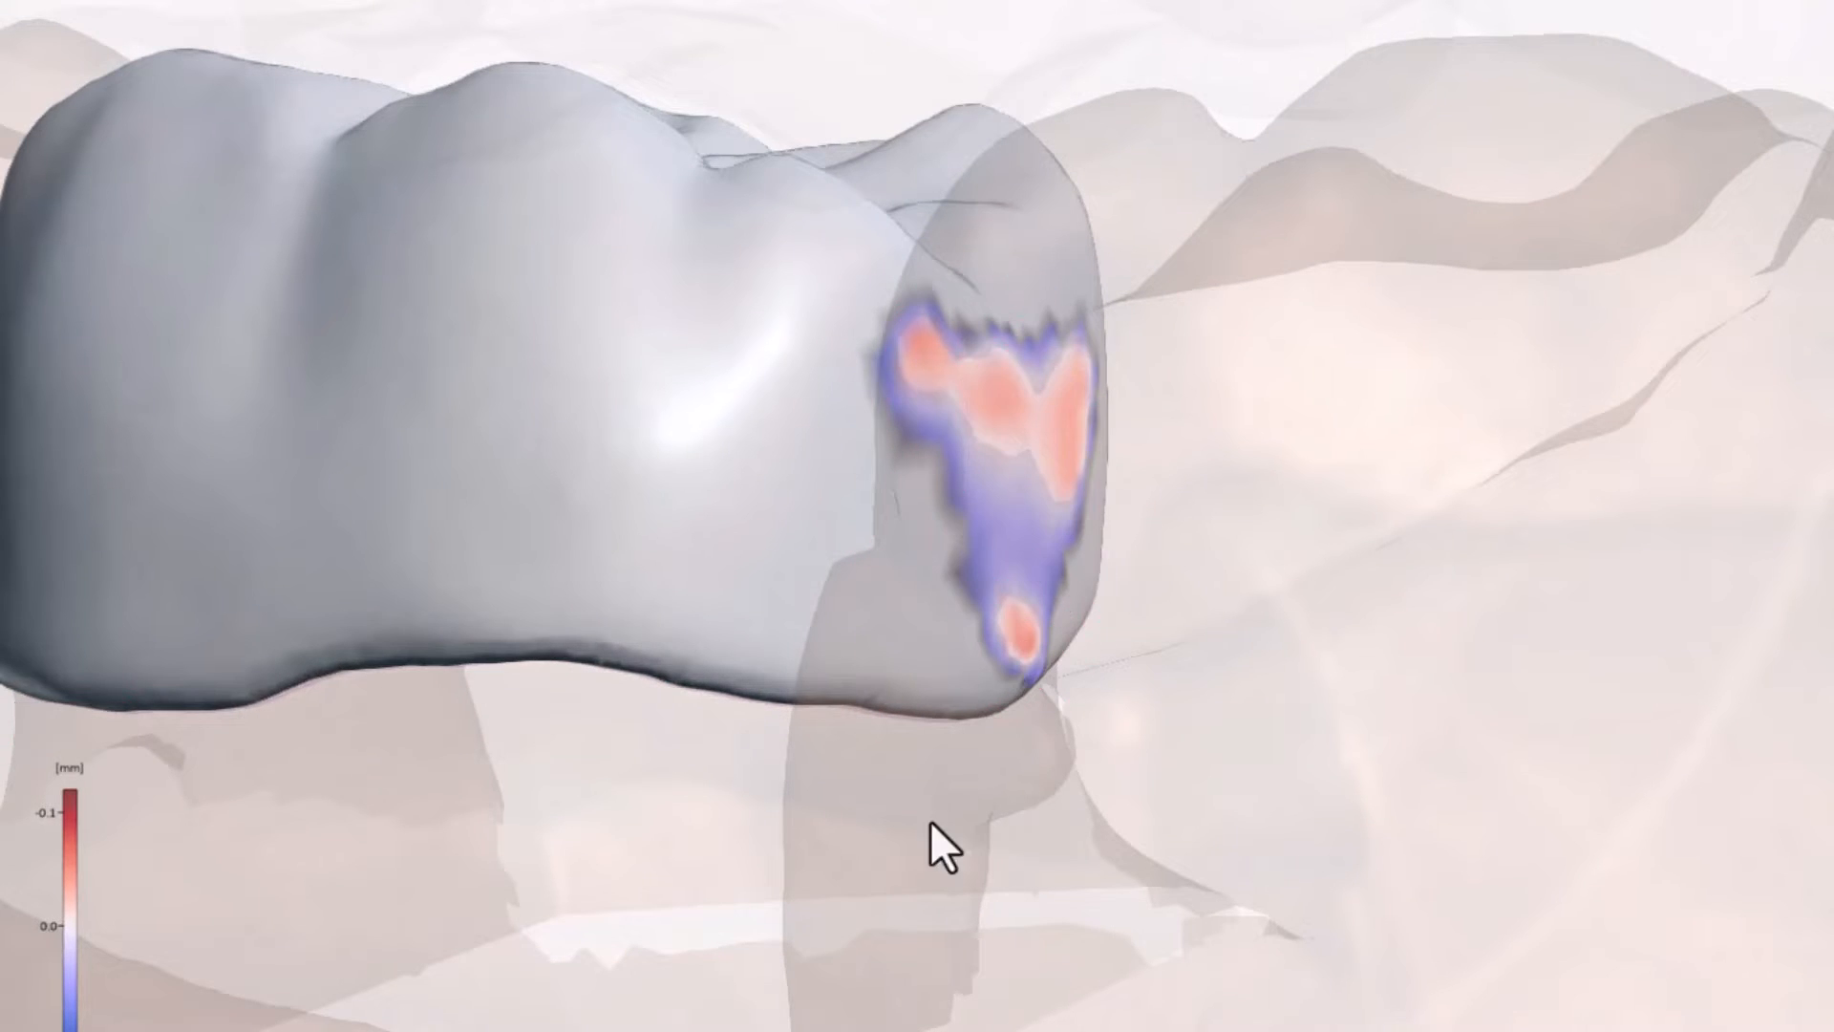
mouse_move(933, 824)
right_mouse_down()
mouse_move(680, 843)
mouse_move(1143, 859)
right_mouse_up()
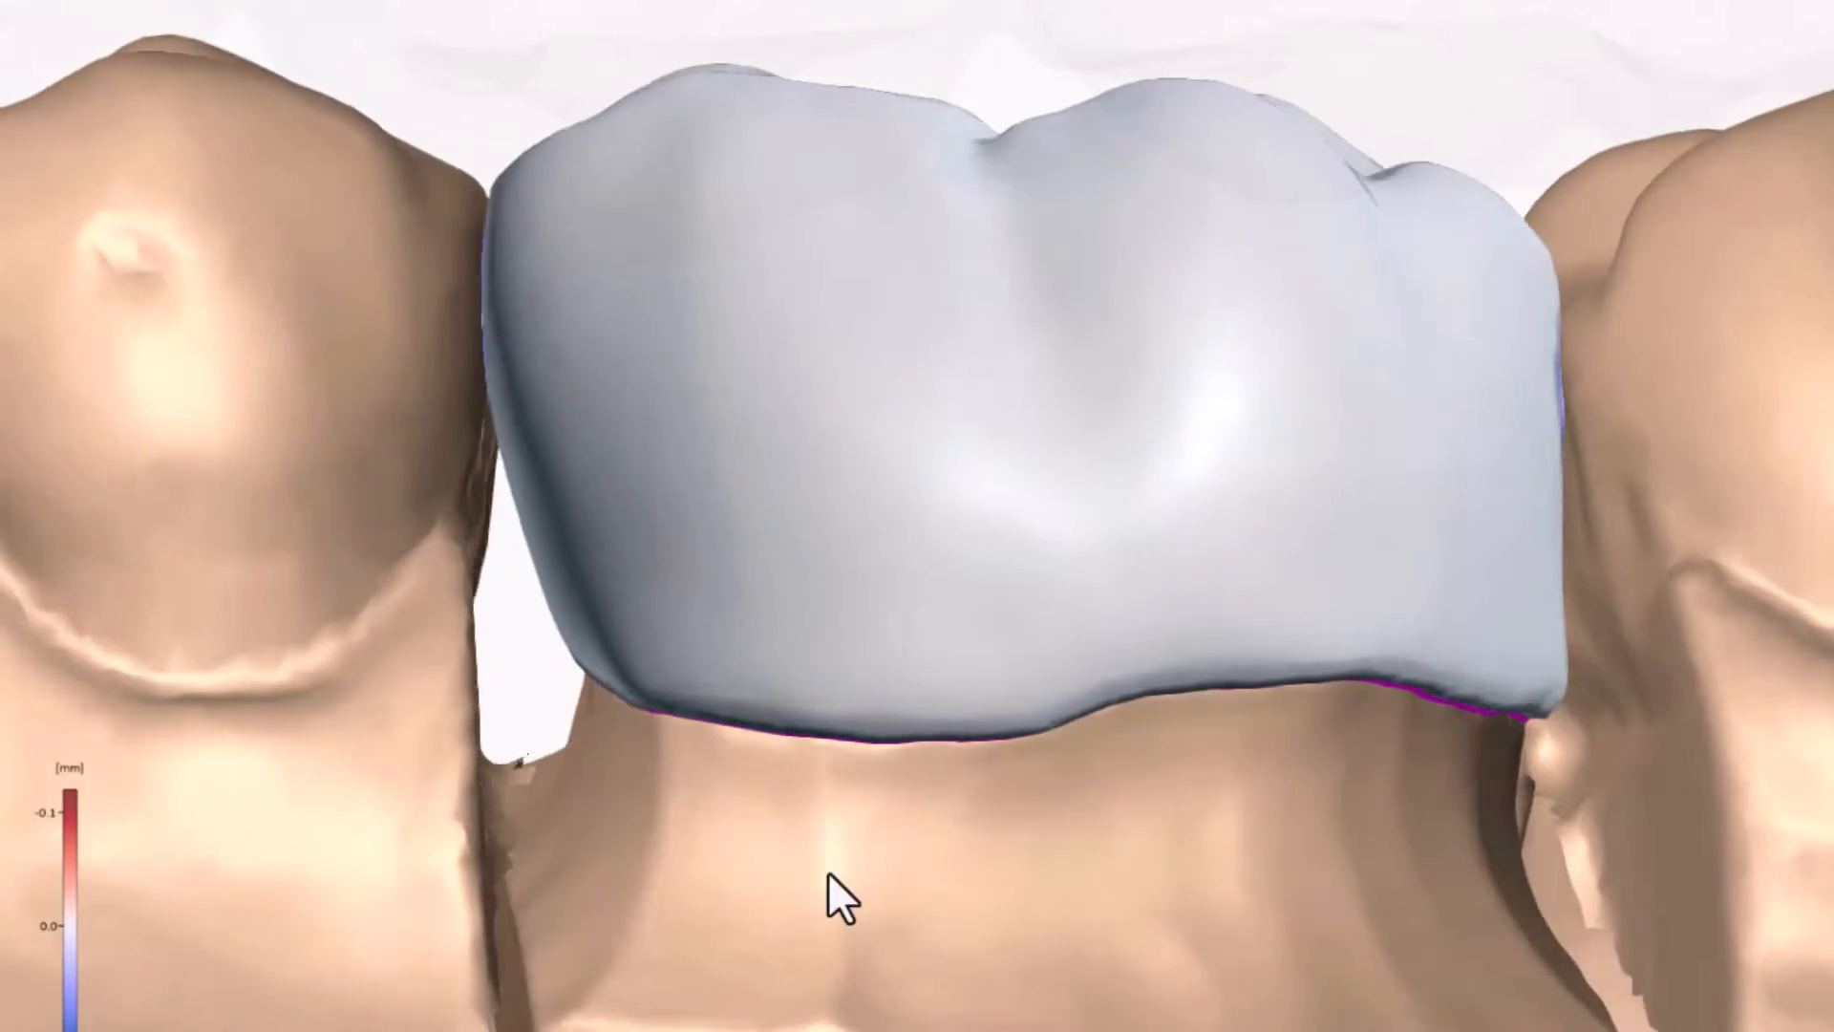
right_click_drag(828, 872, 934, 858)
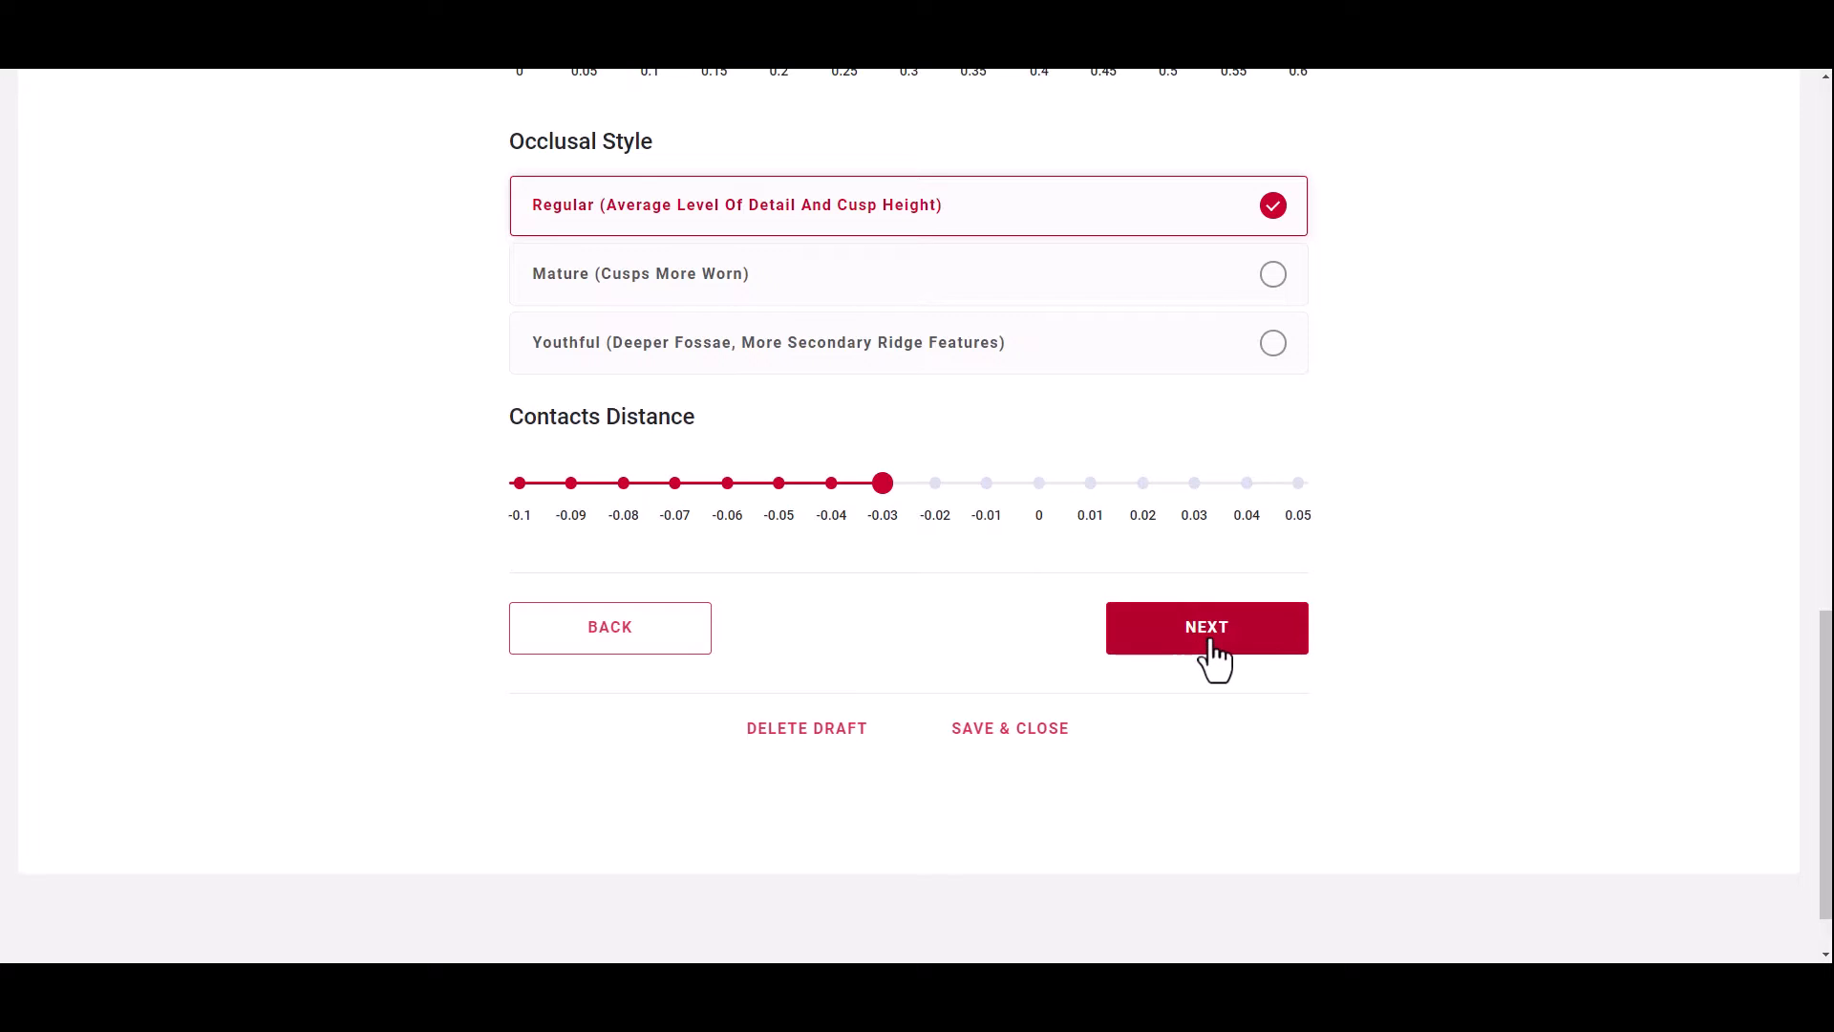
Step: Accept the crown settings, continue to the patient files and choose Trios as the scanner brand
left_click(1211, 640)
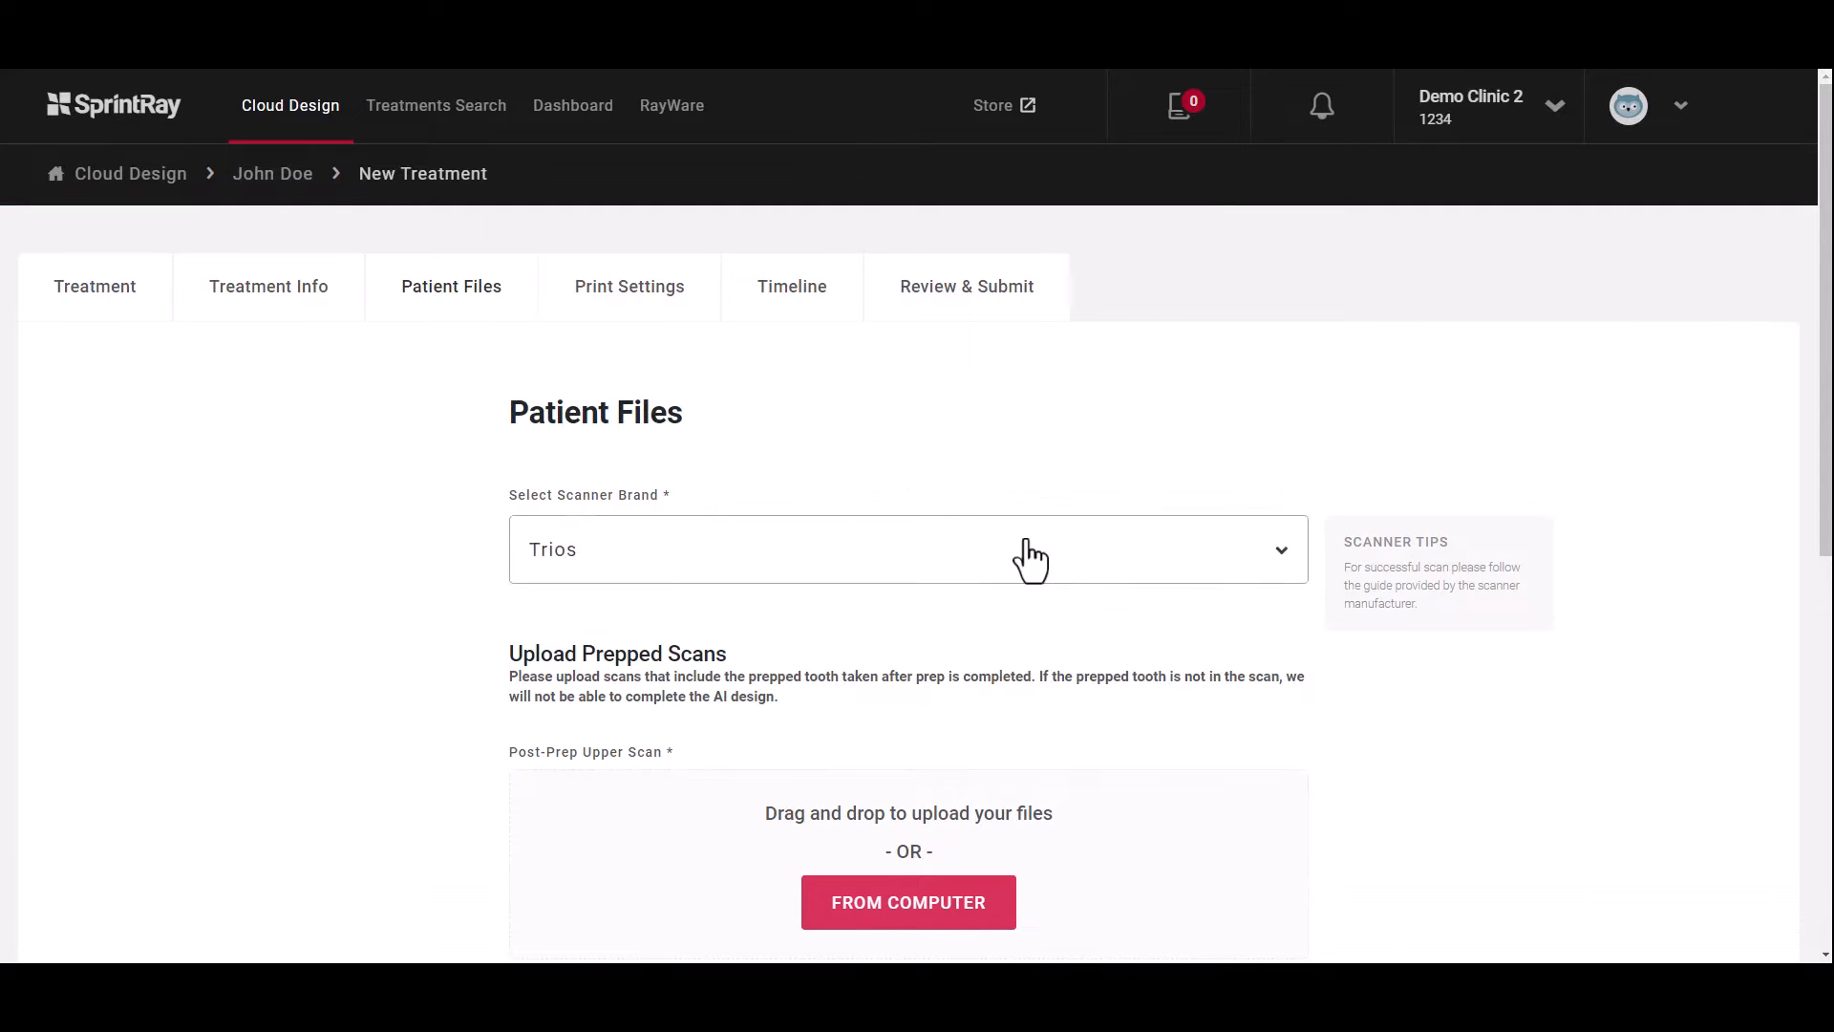
scroll(907, 492, "down", 2)
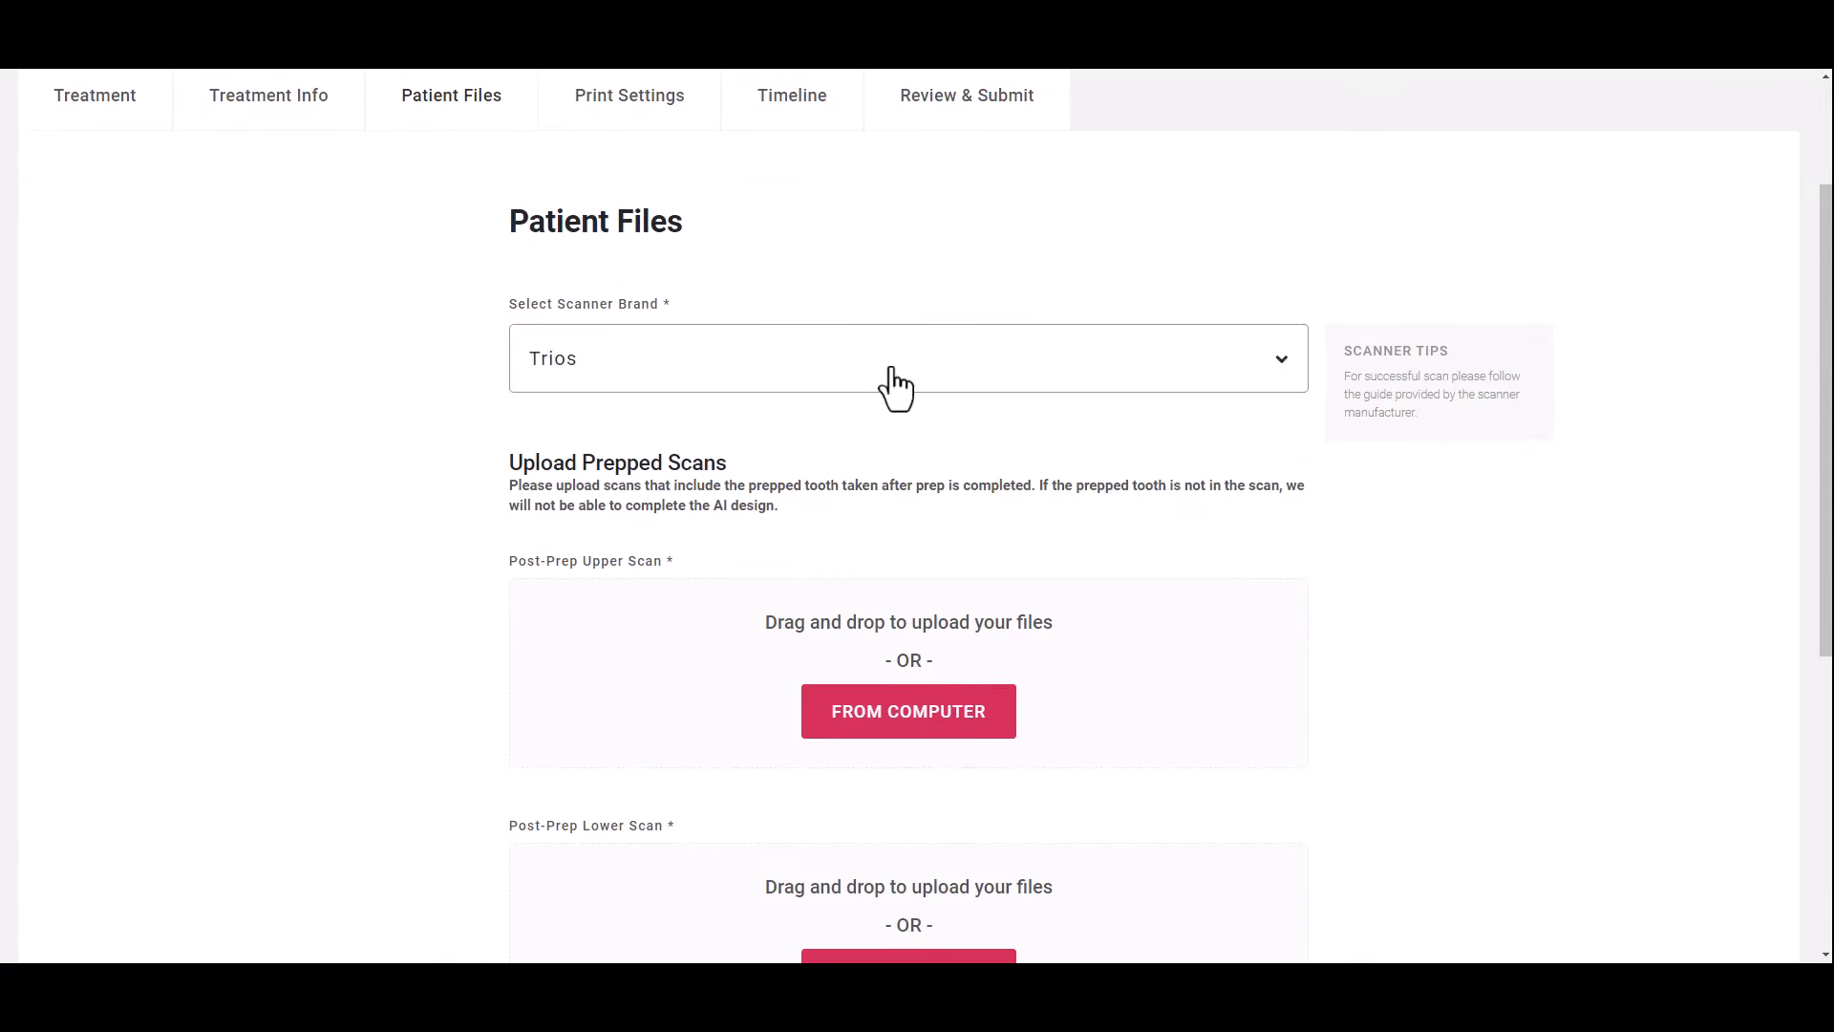
left_click(895, 387)
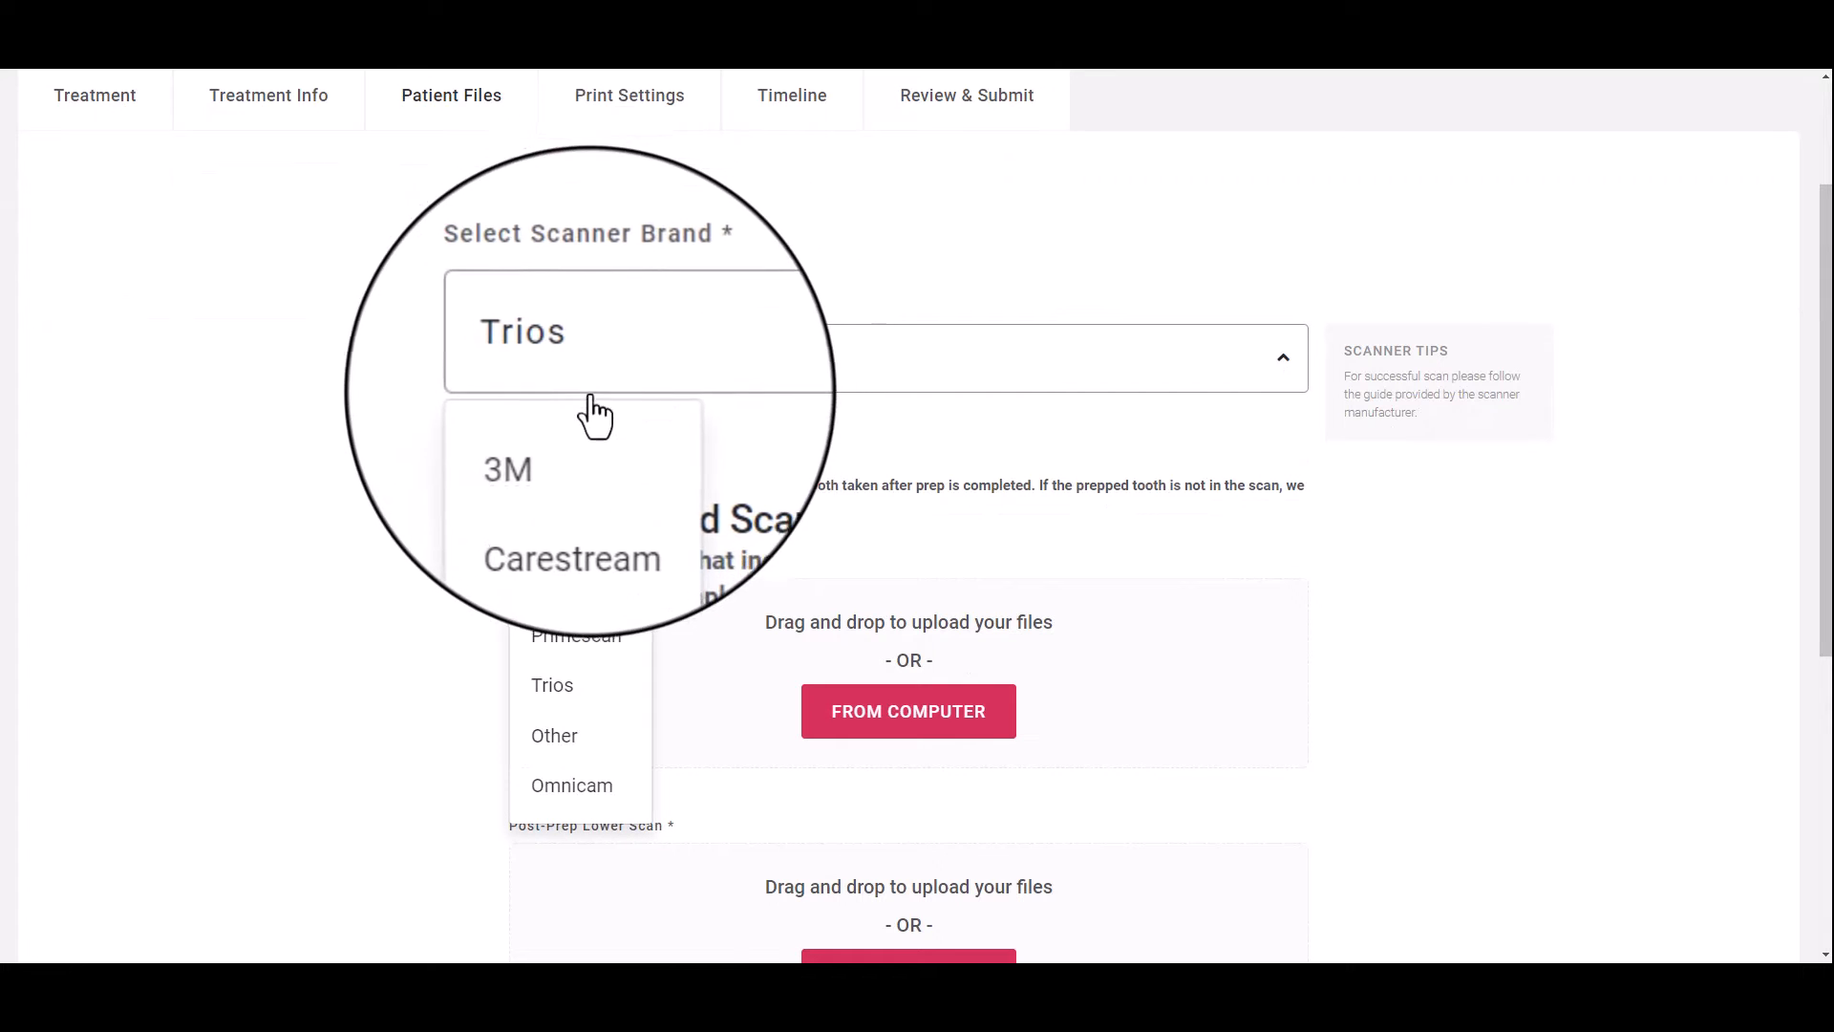
scroll(577, 612, "down", 2)
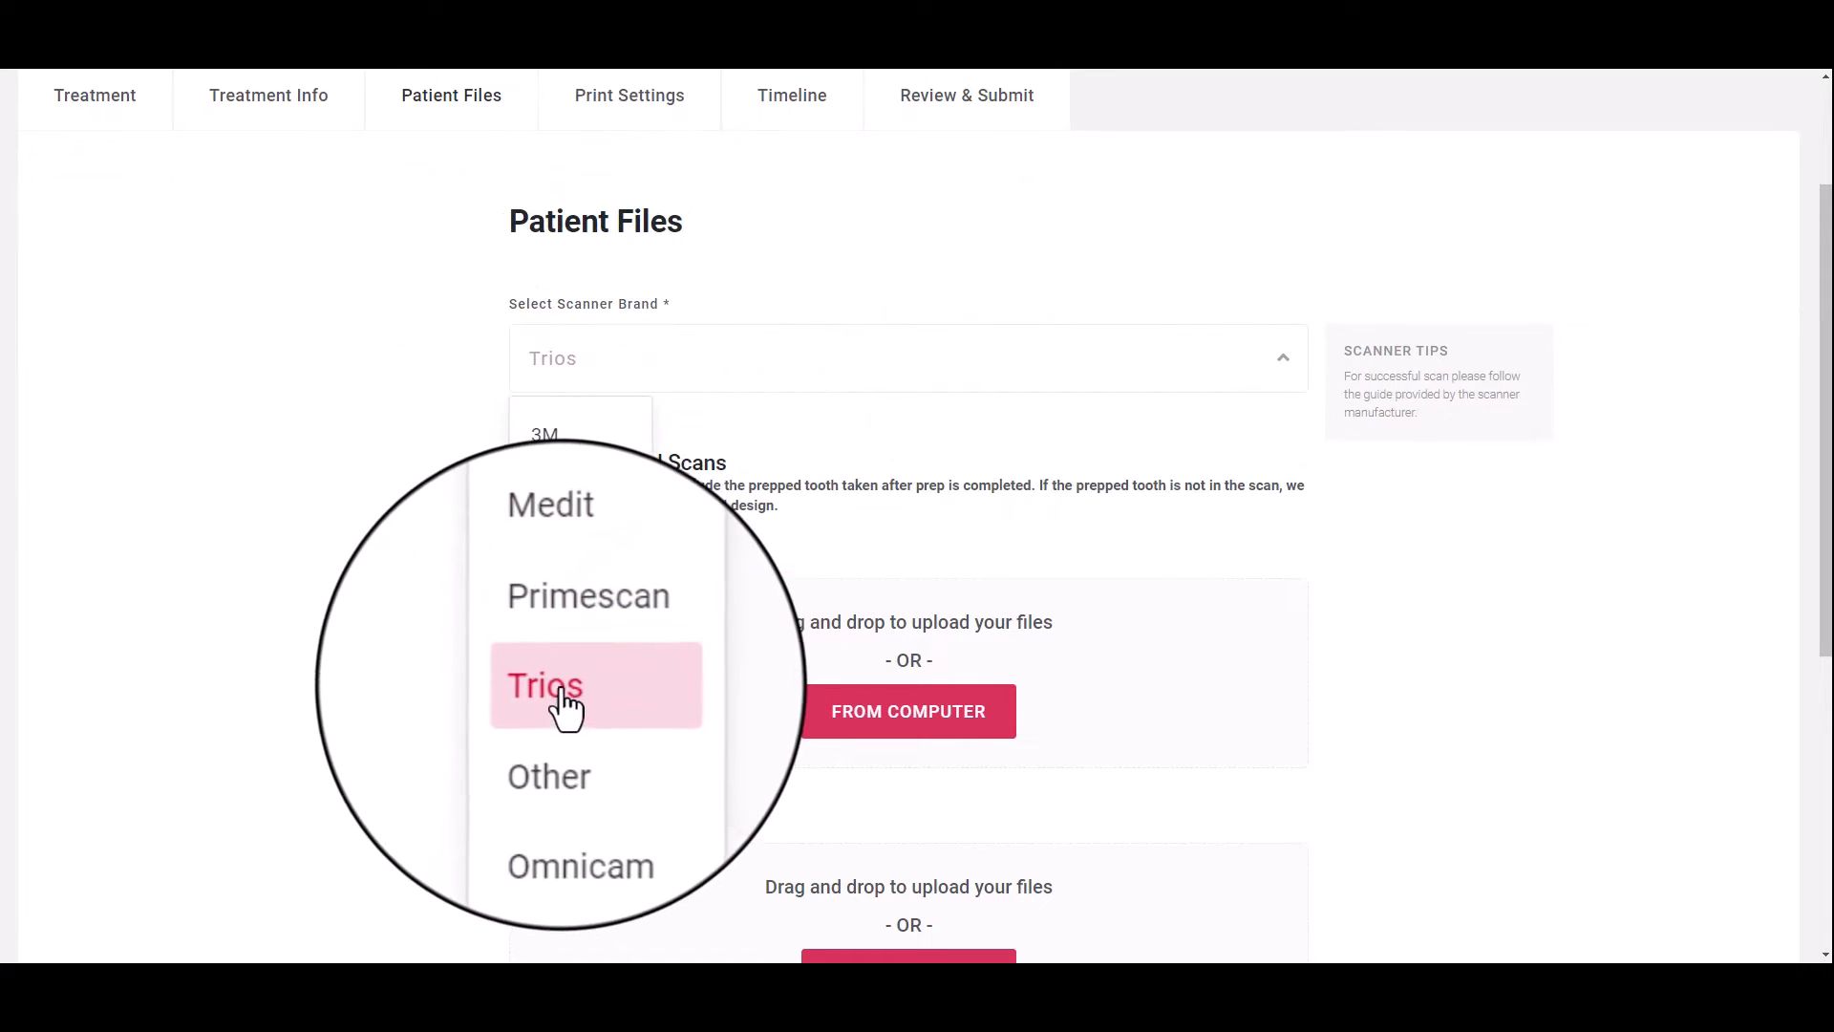
left_click(569, 705)
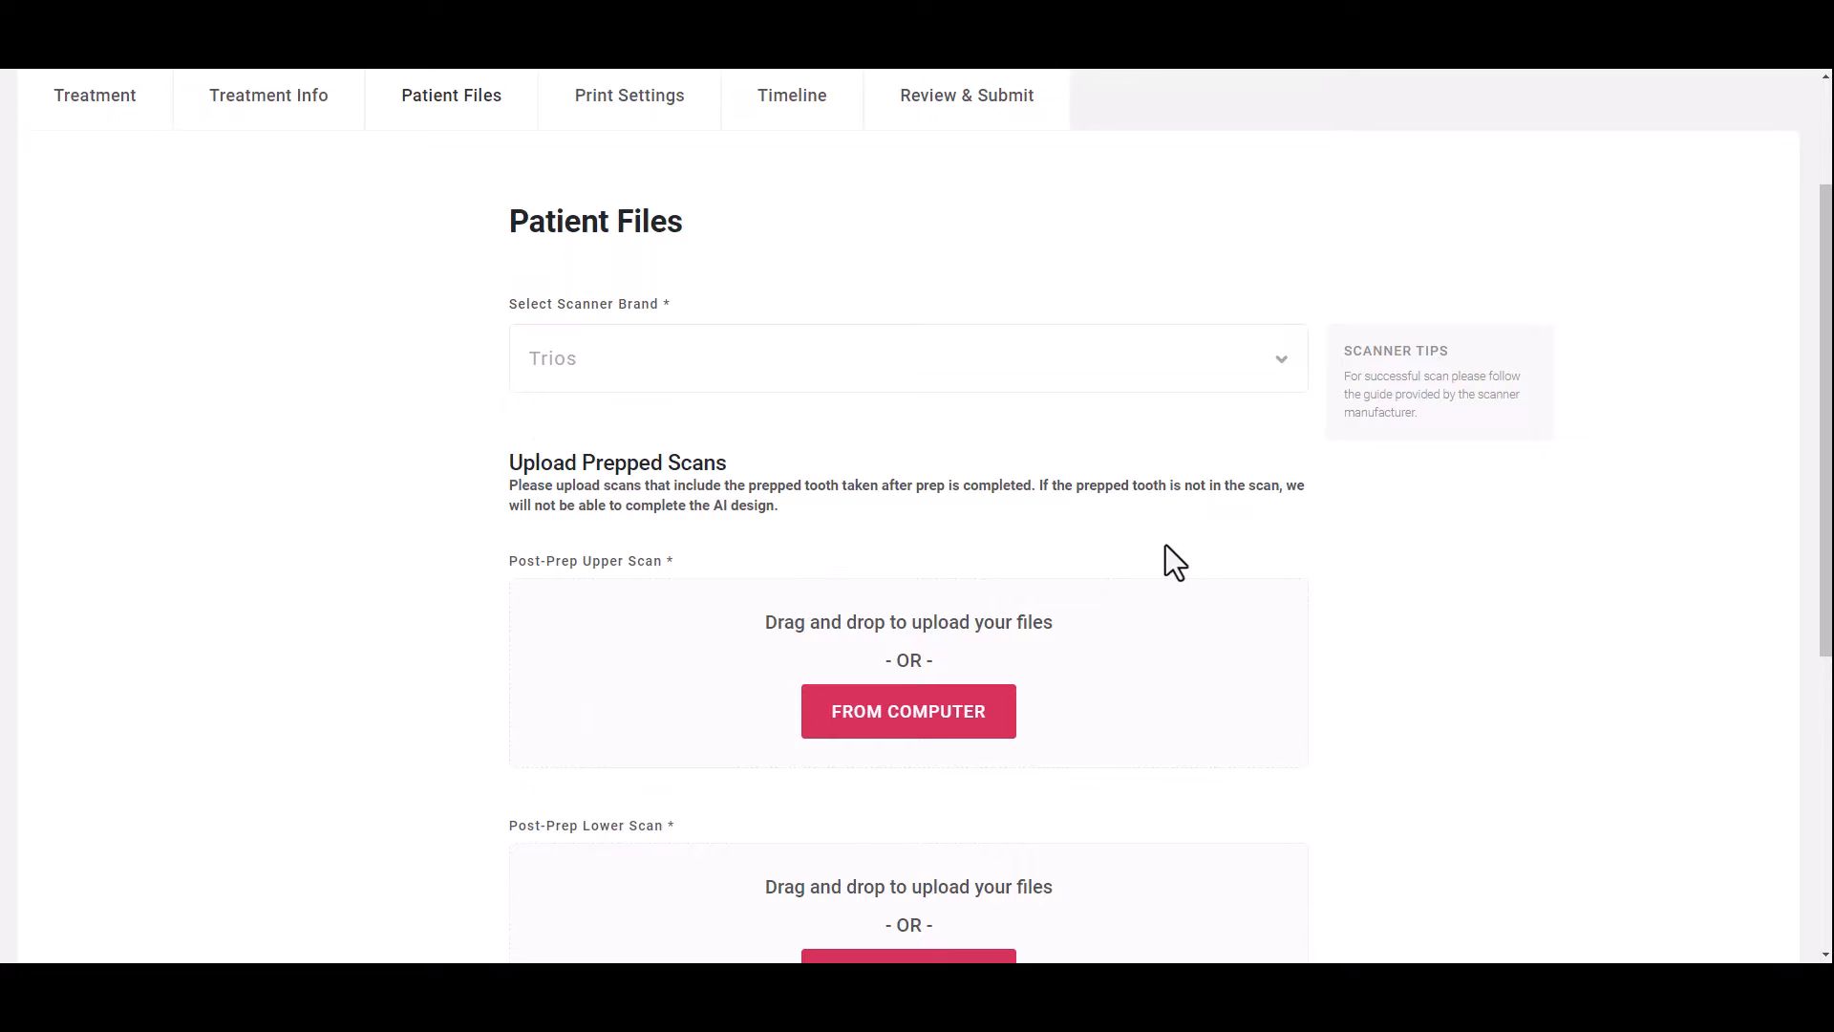
Step: Upload UpperJaw_Antag_Tooth_19_Pass.stl as the post-prep upper scan
scroll(1175, 562, "down", 3)
left_click(938, 426)
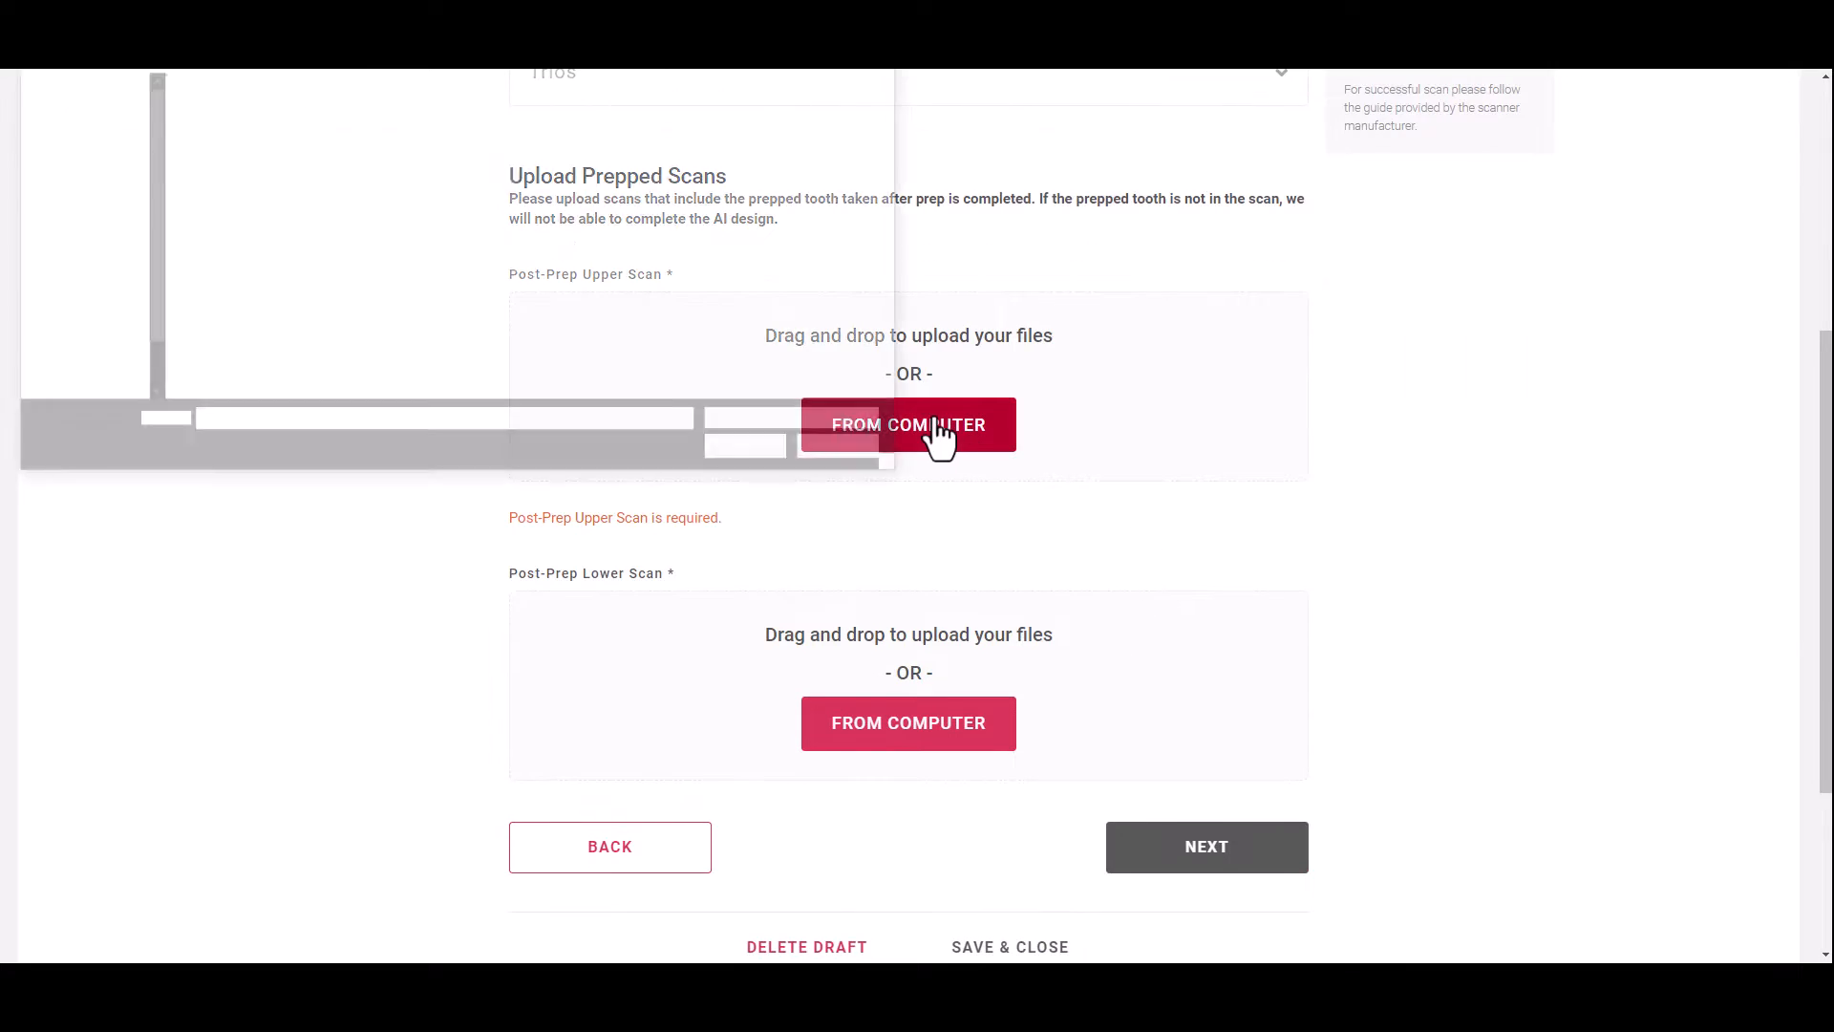
left_click(411, 21)
double_click(217, 125)
double_click(229, 114)
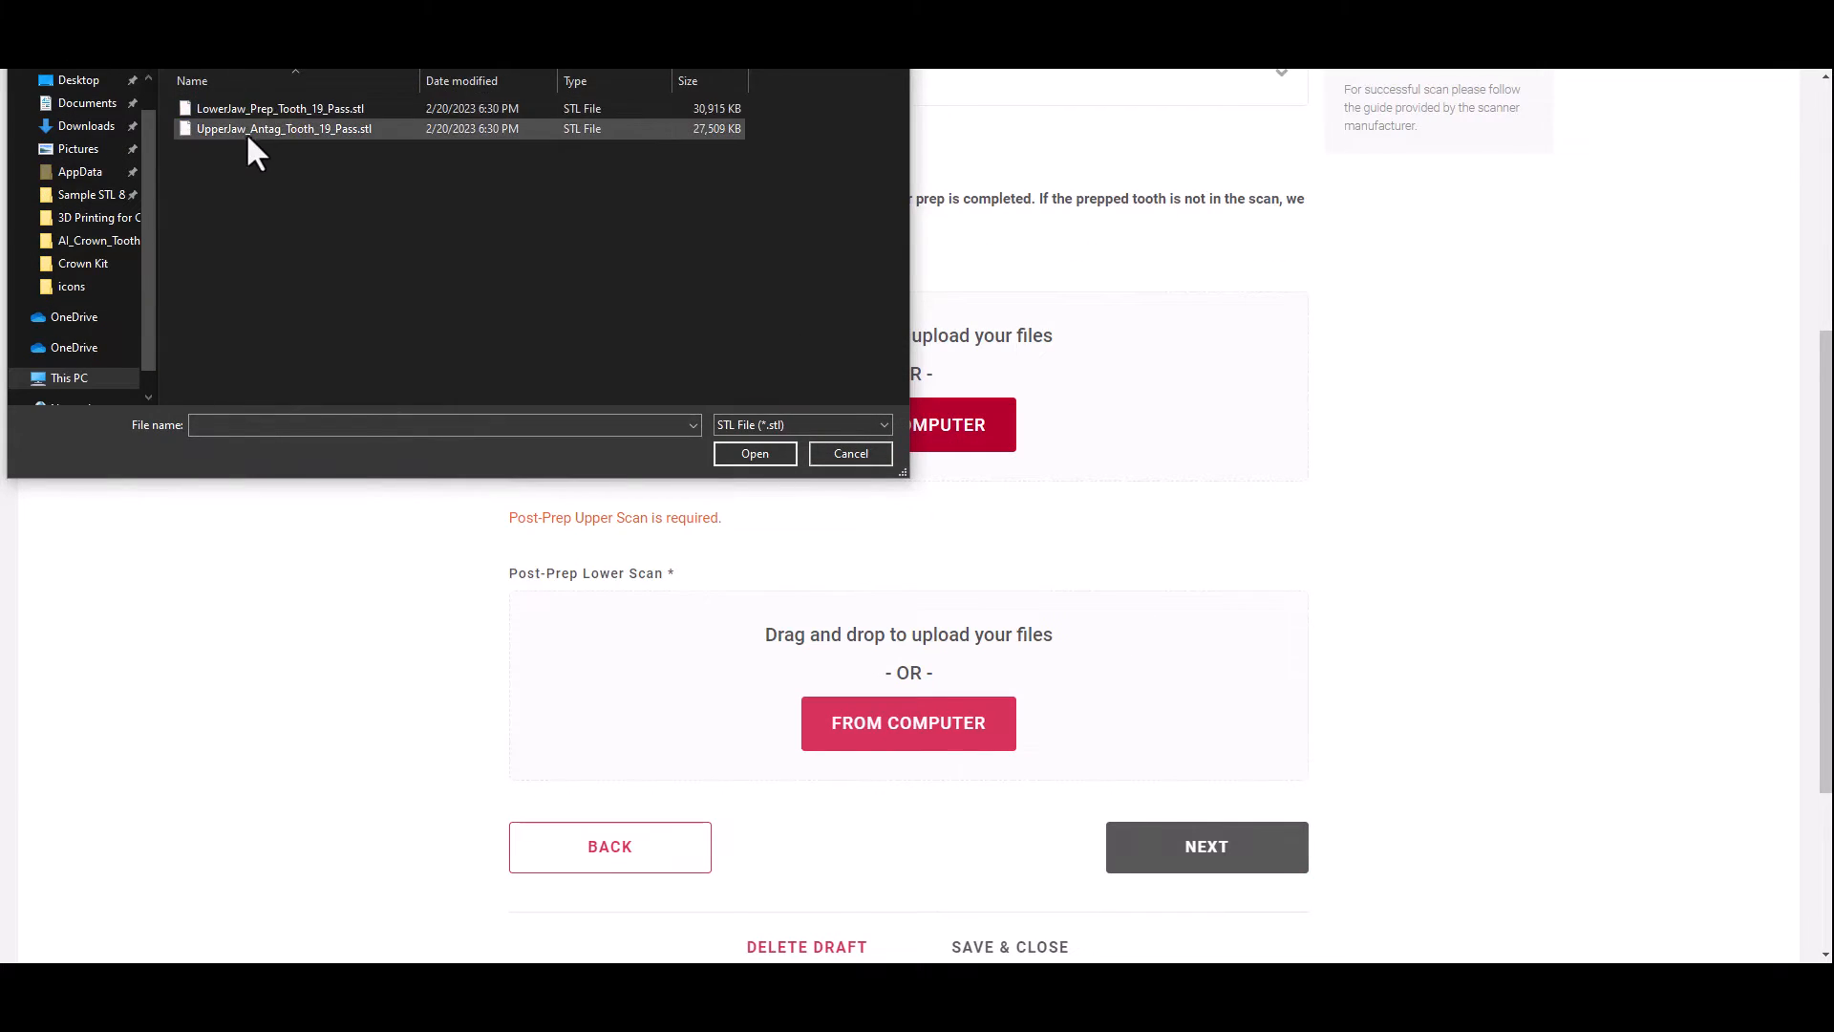
left_click(247, 130)
left_click(776, 455)
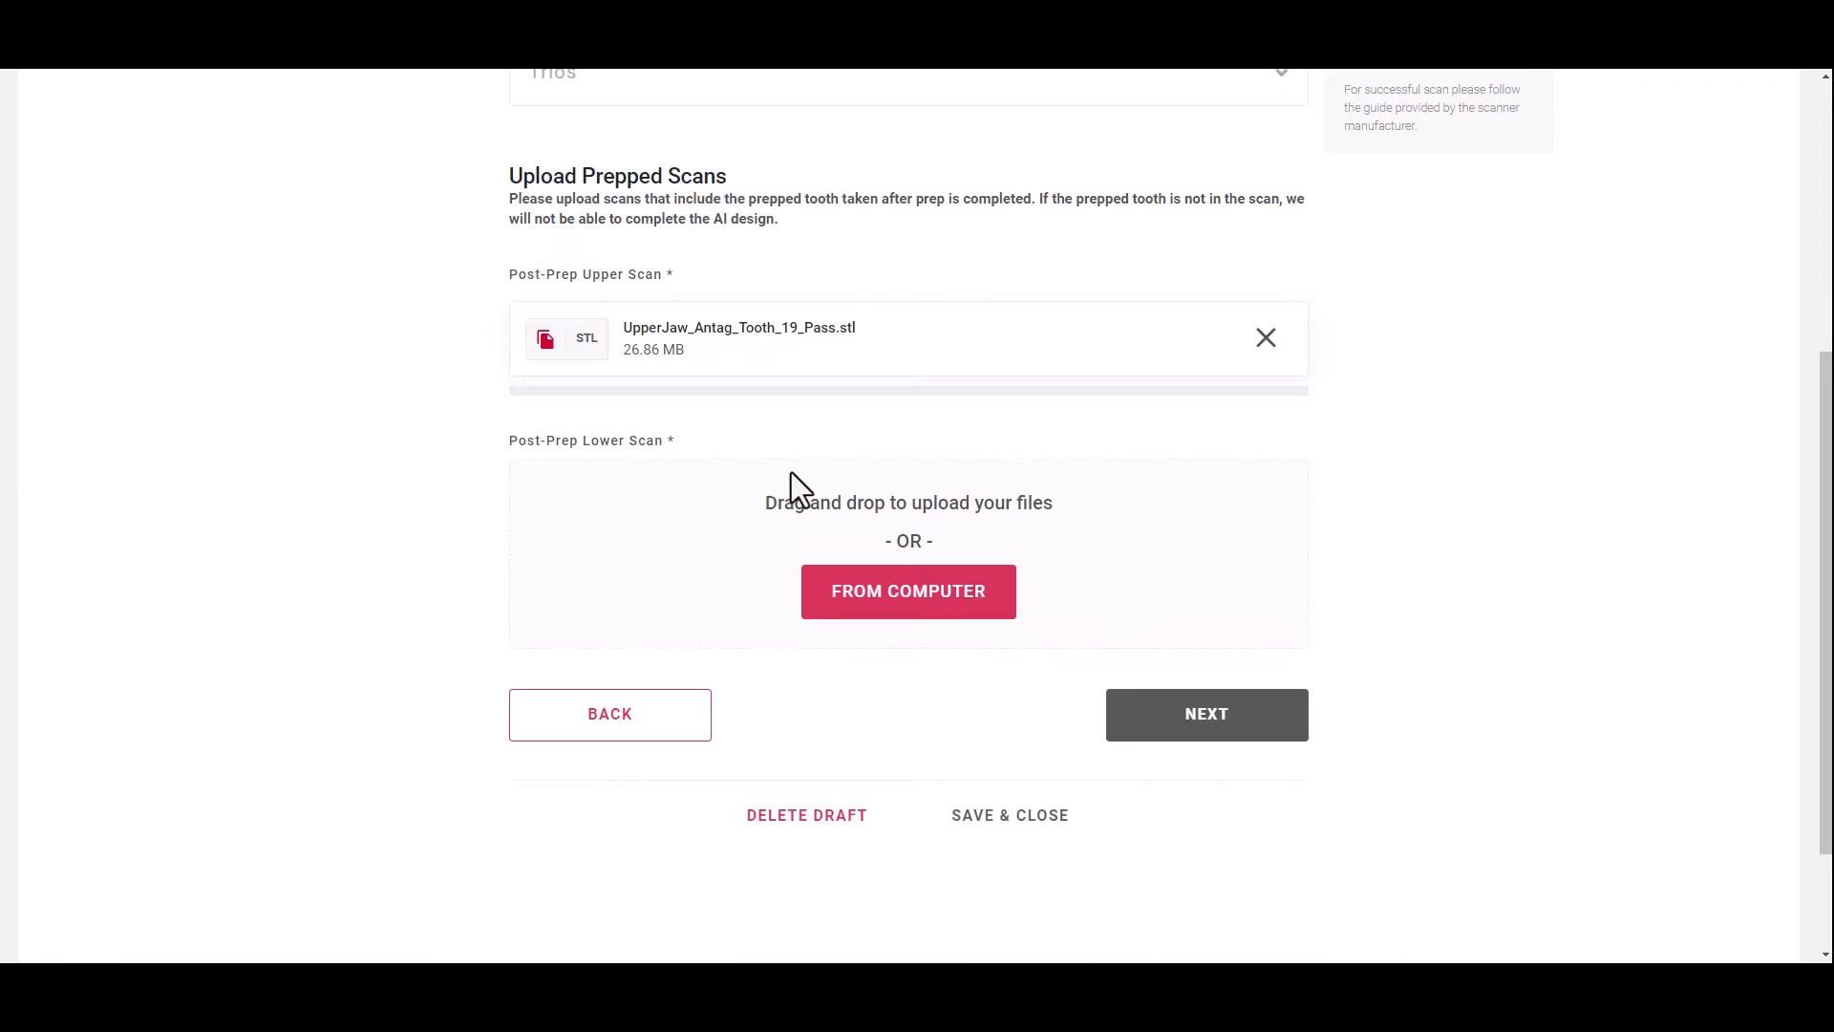
Step: Upload LowerJaw_Prep_Tooth_19_Pass.stl as the post-prep lower scan and continue to the print settings
left_click(915, 602)
left_click(306, 106)
left_click(722, 451)
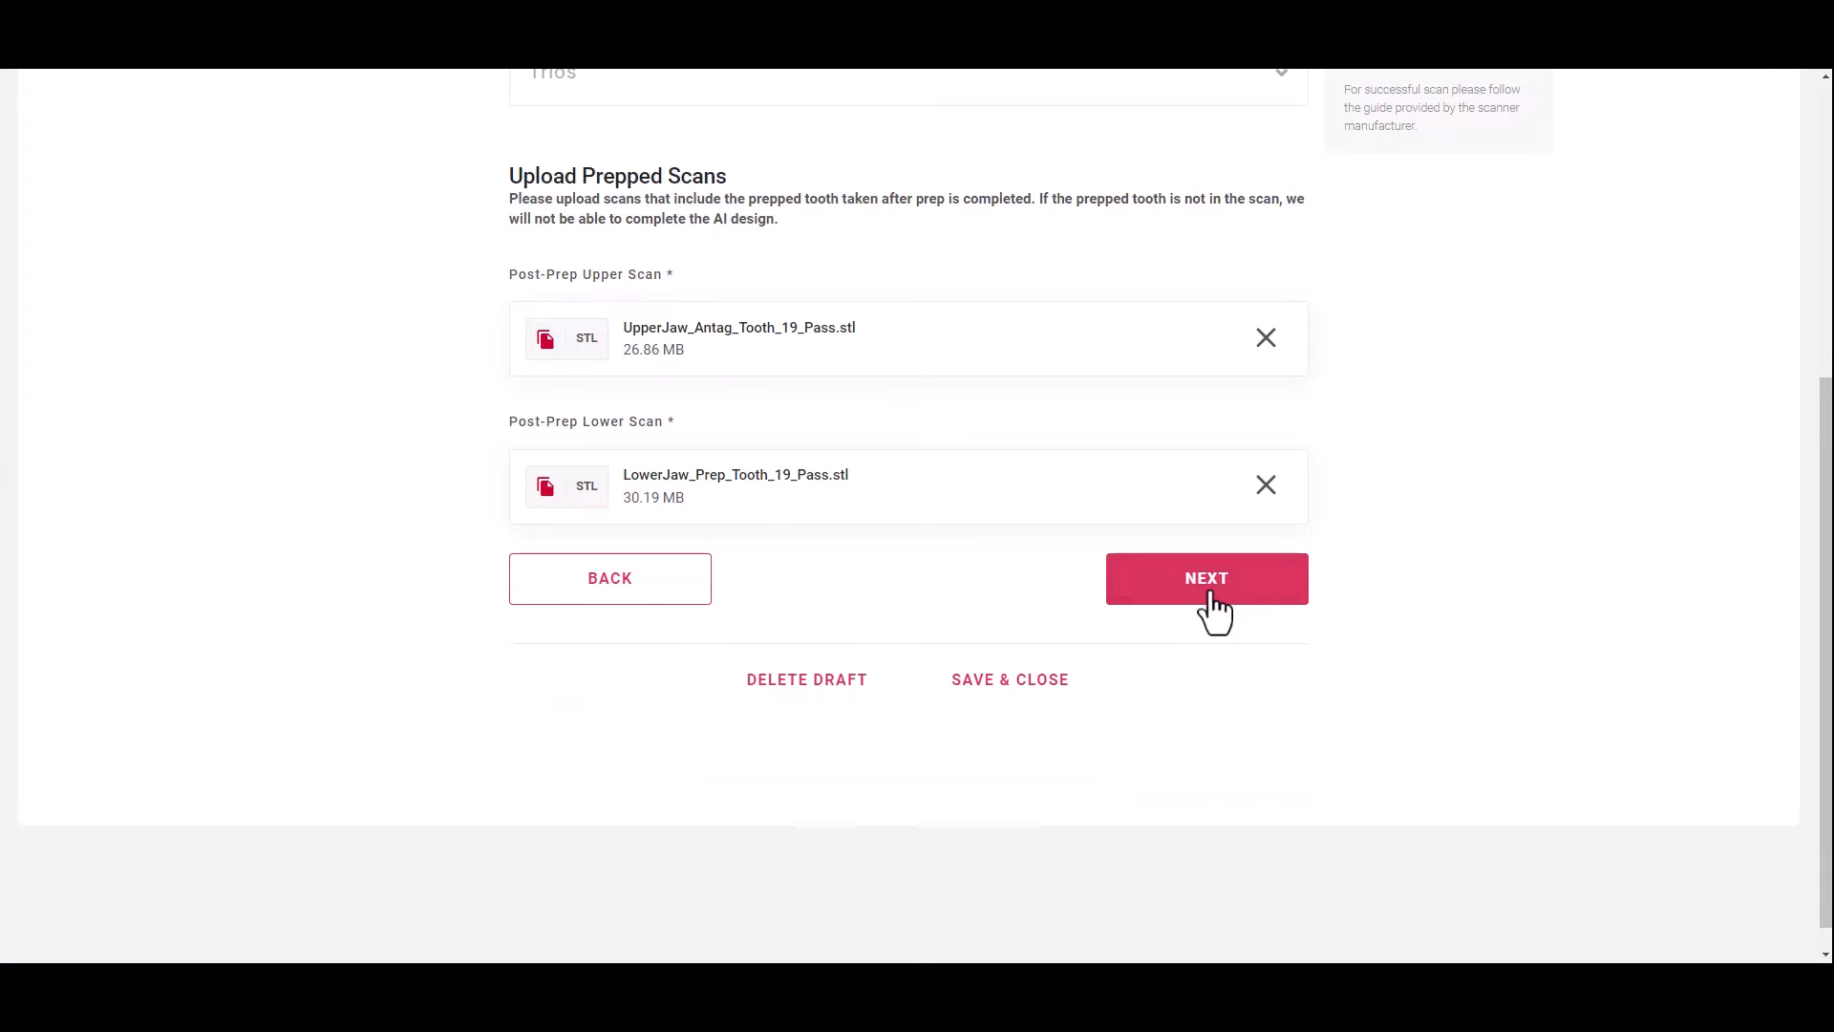
left_click(1209, 580)
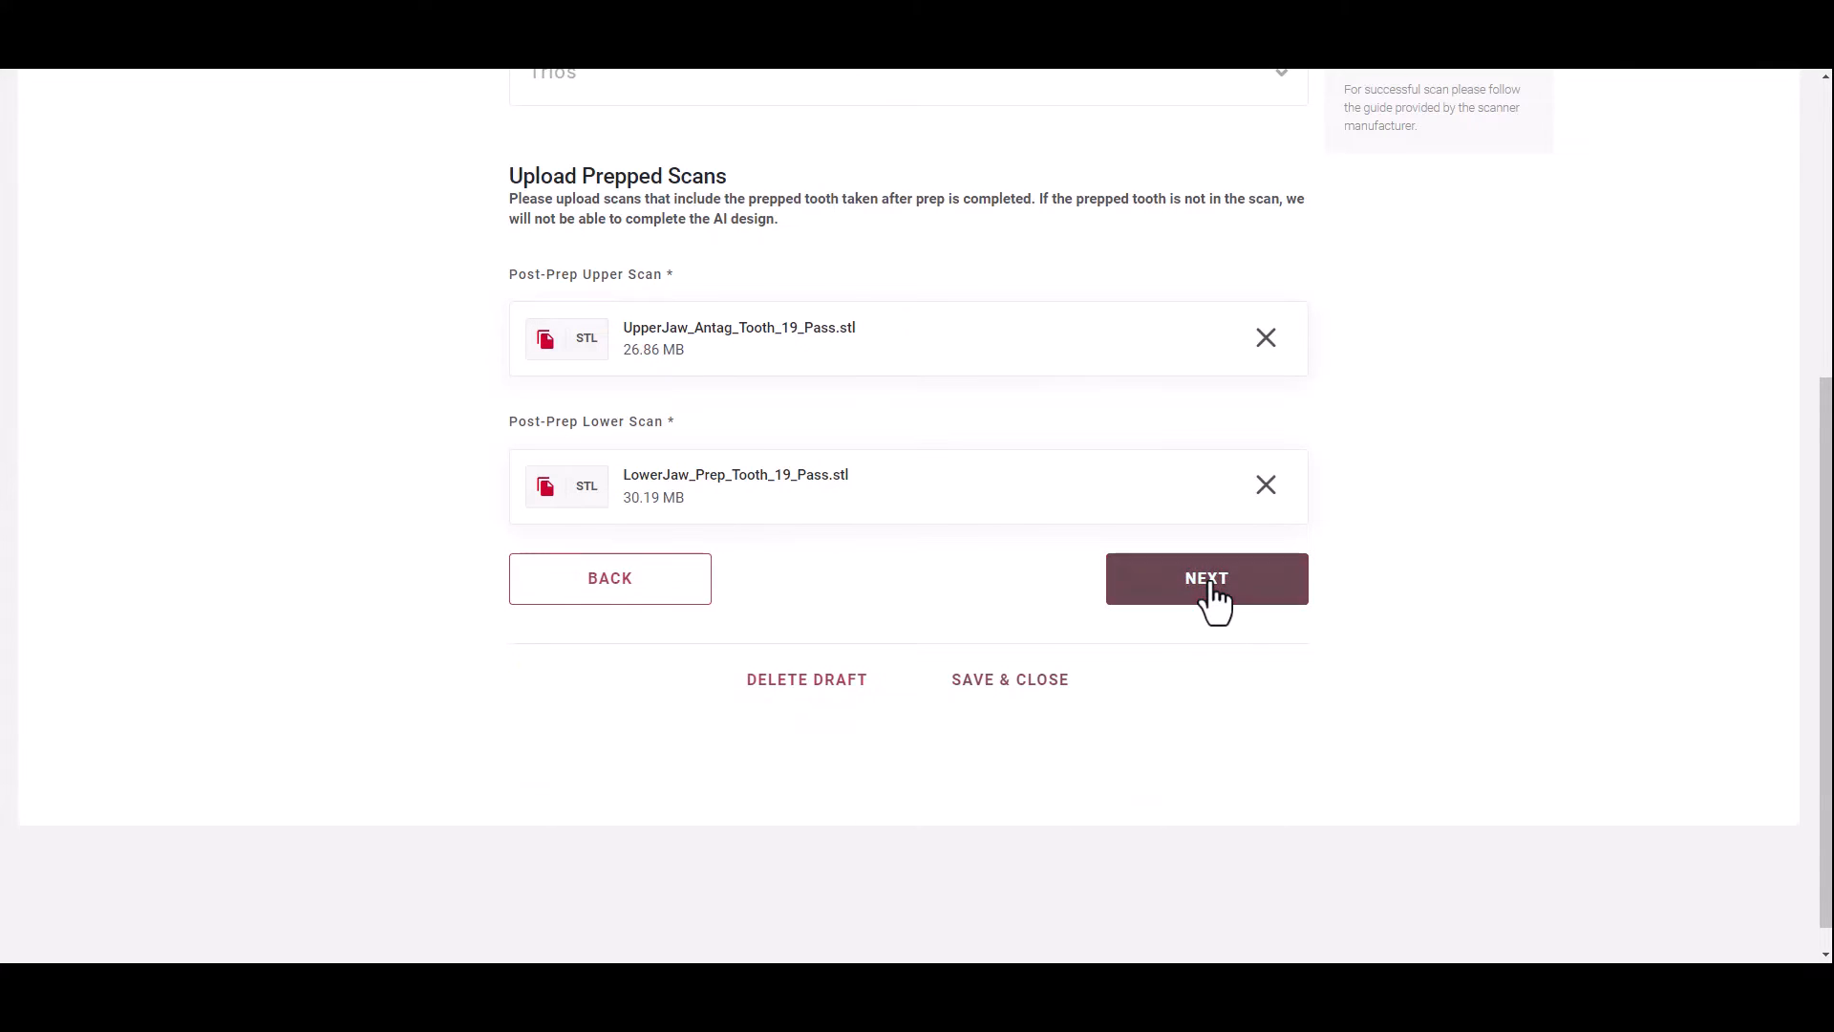
Step: Choose SprintRay Pro 55S as the printer type and Crown Kit as the platform type
scroll(1412, 598, "down", 2)
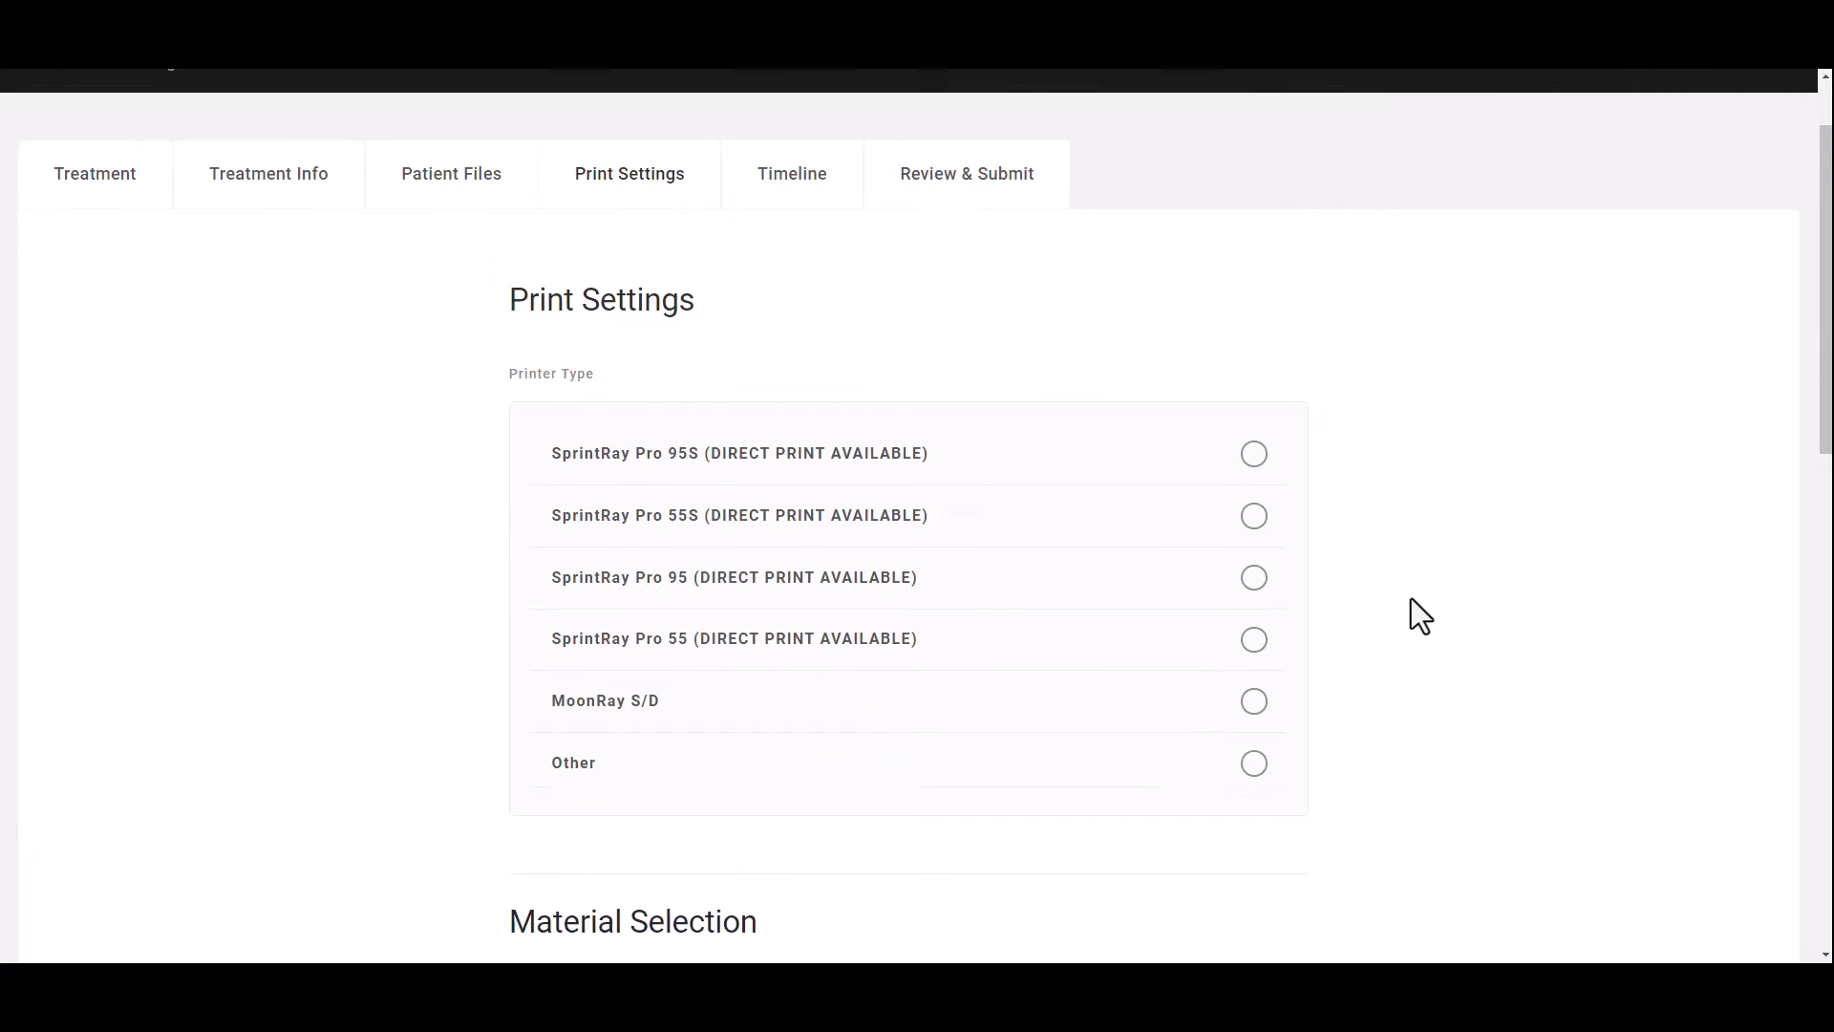
left_click(1254, 446)
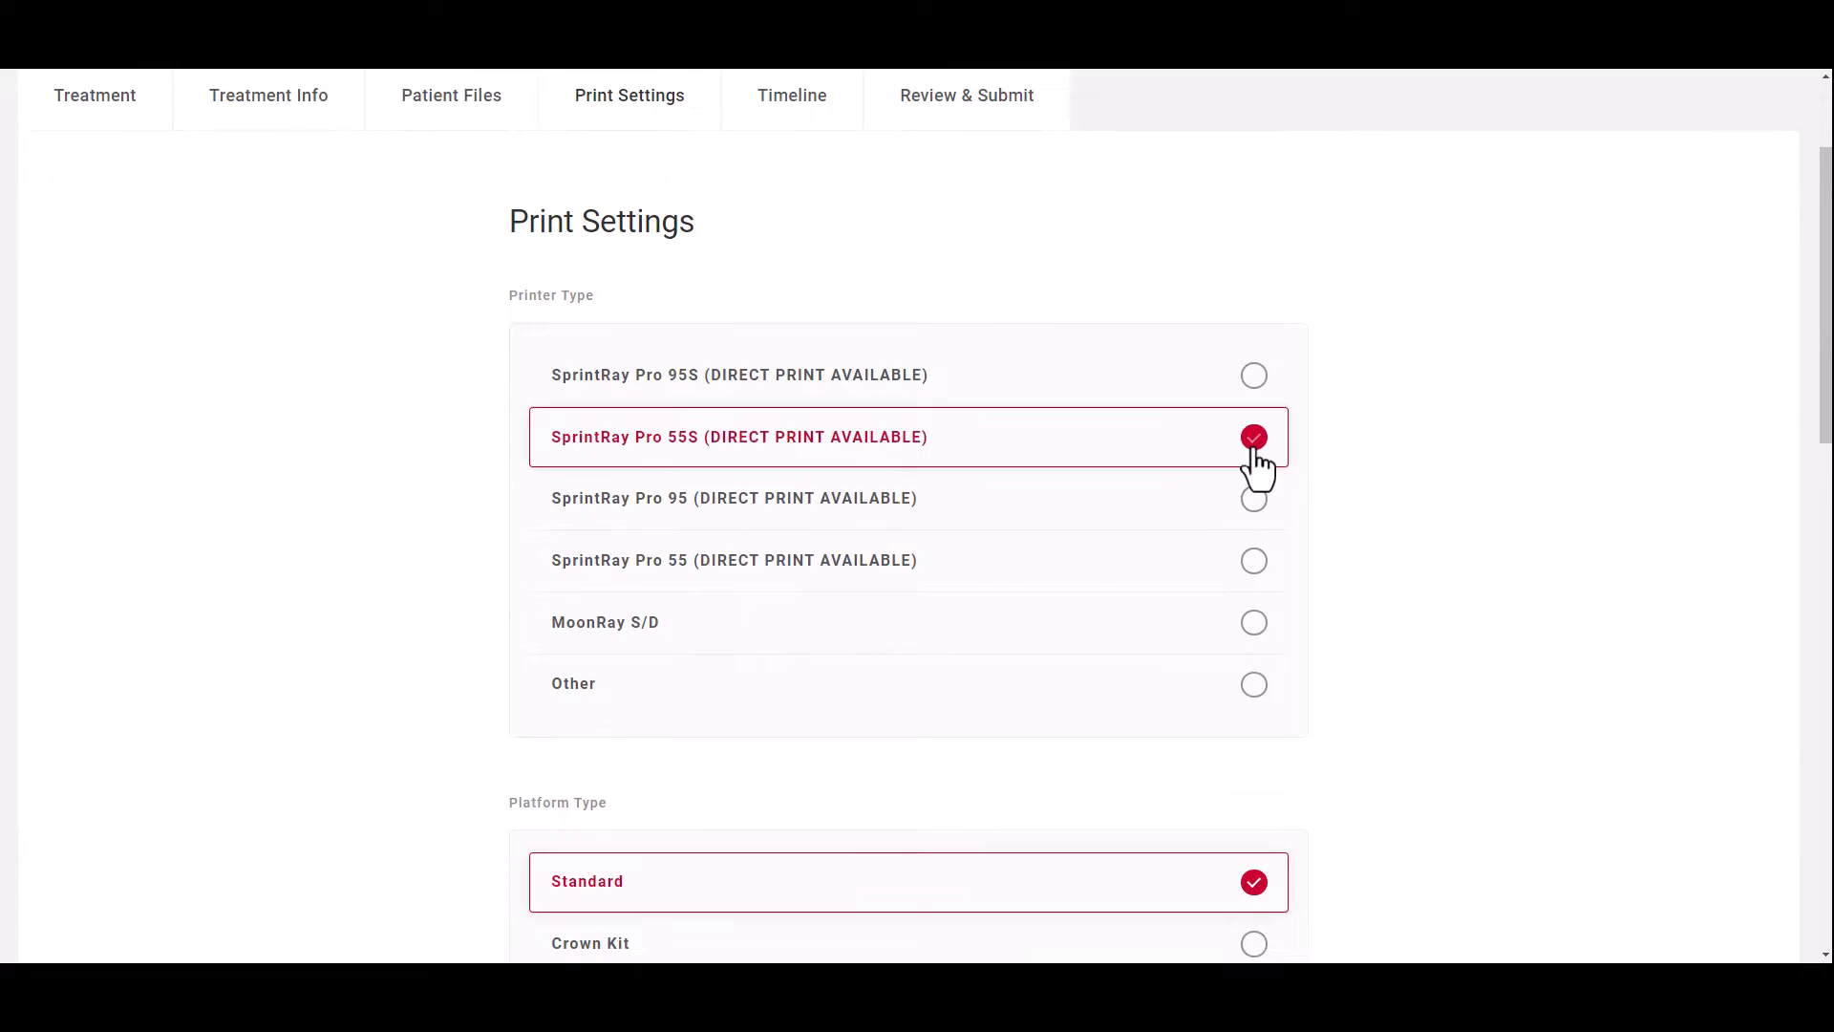
scroll(1423, 713, "down", 5)
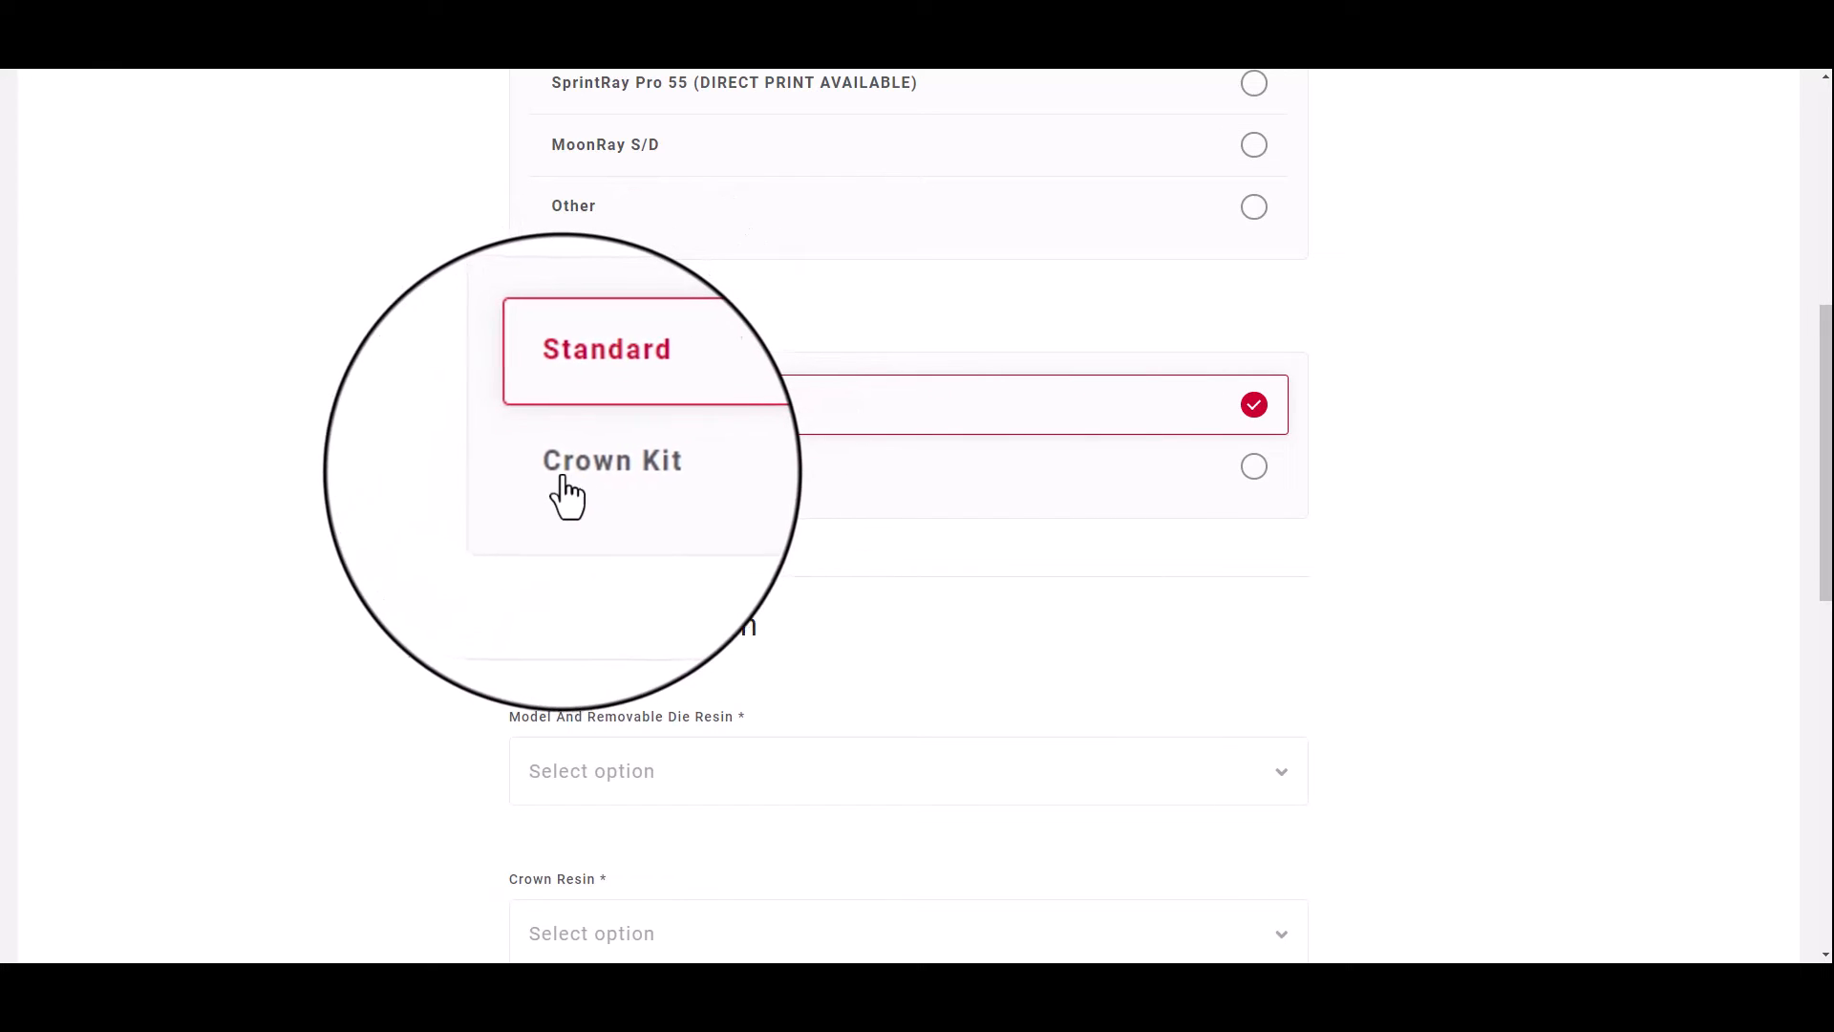
left_click(612, 472)
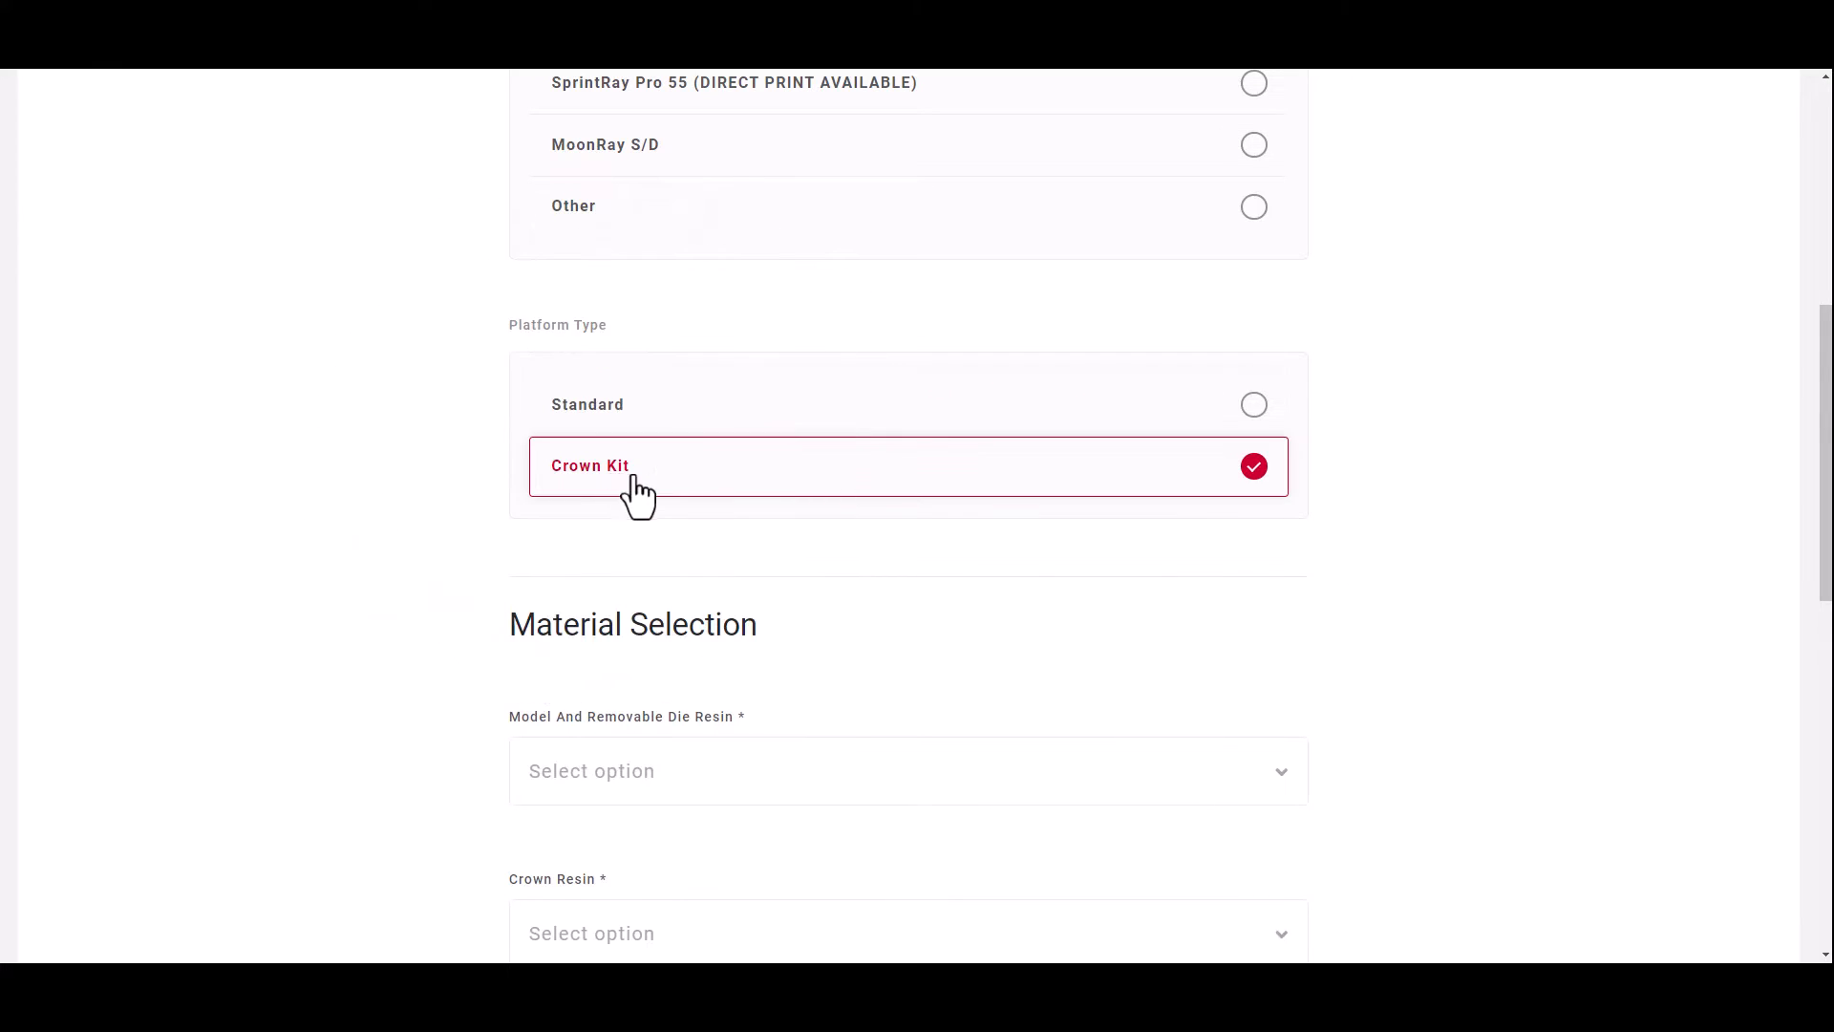
Step: Select SprintRay Die and Model 2 Tan as the model and removable die resin and SprintRay Ceramic Crown as the crown resin
scroll(1349, 617, "down", 3)
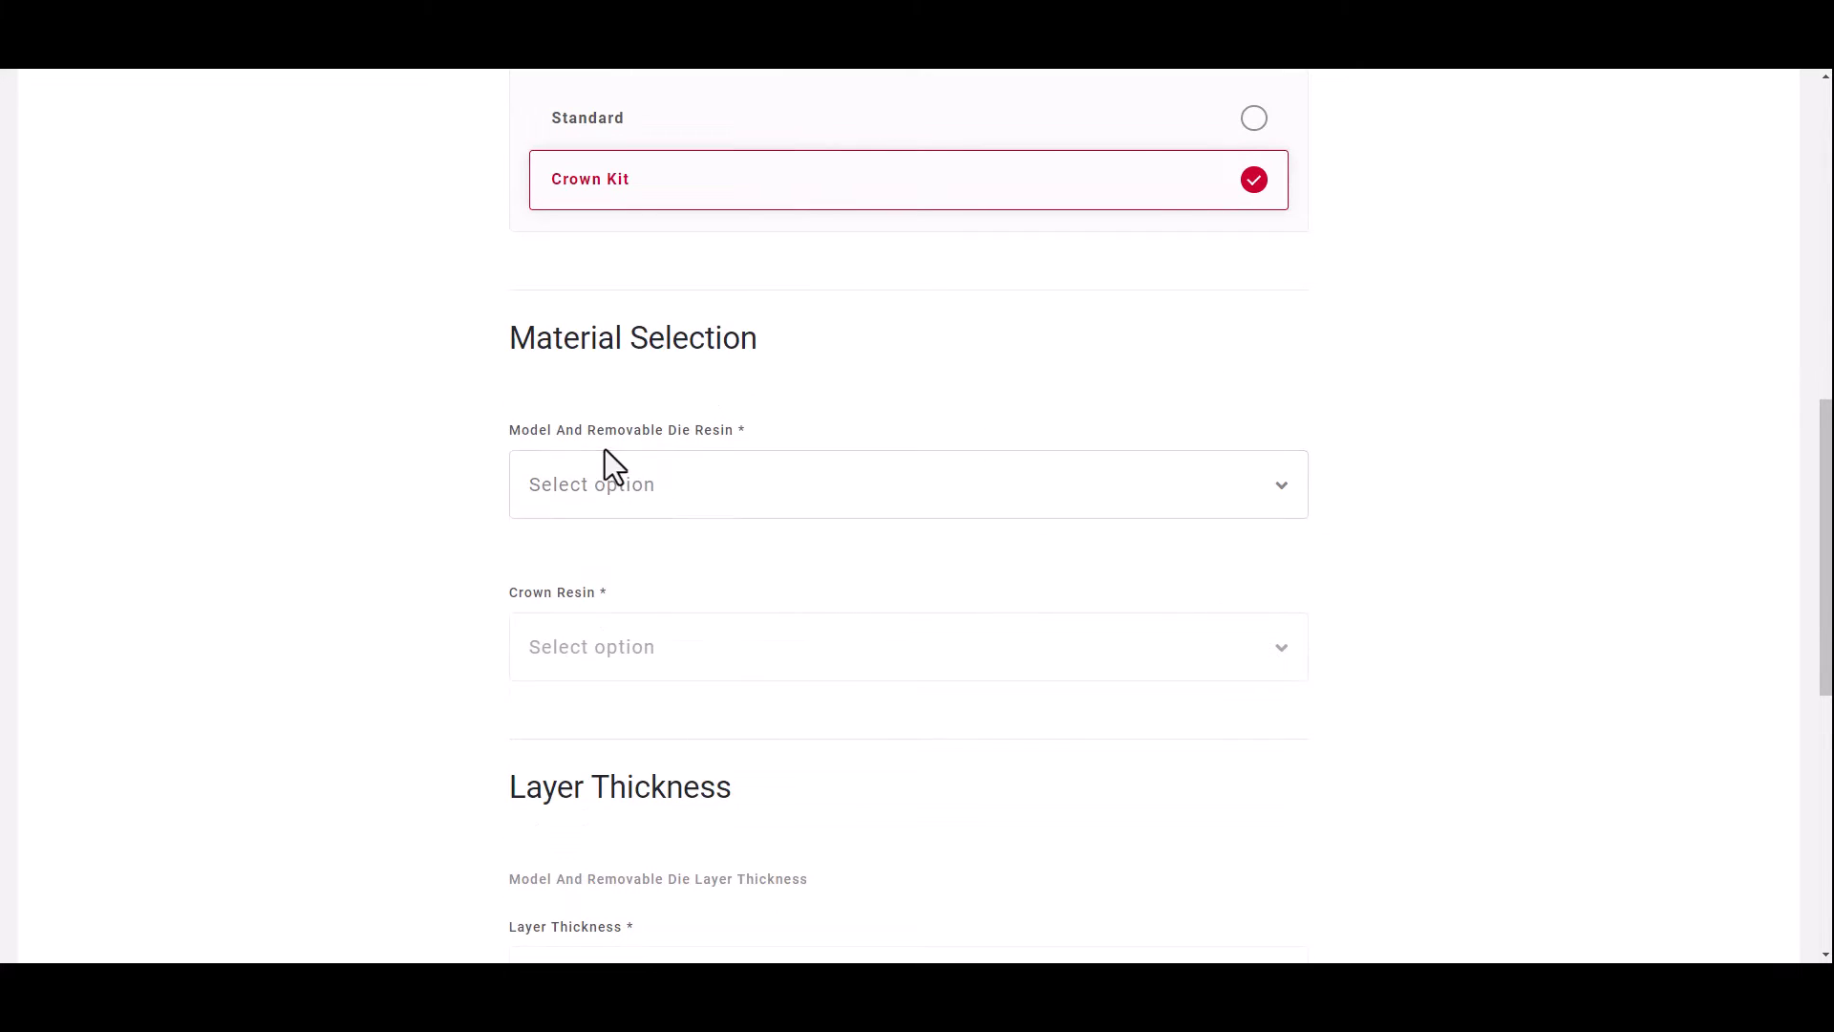
left_click(695, 492)
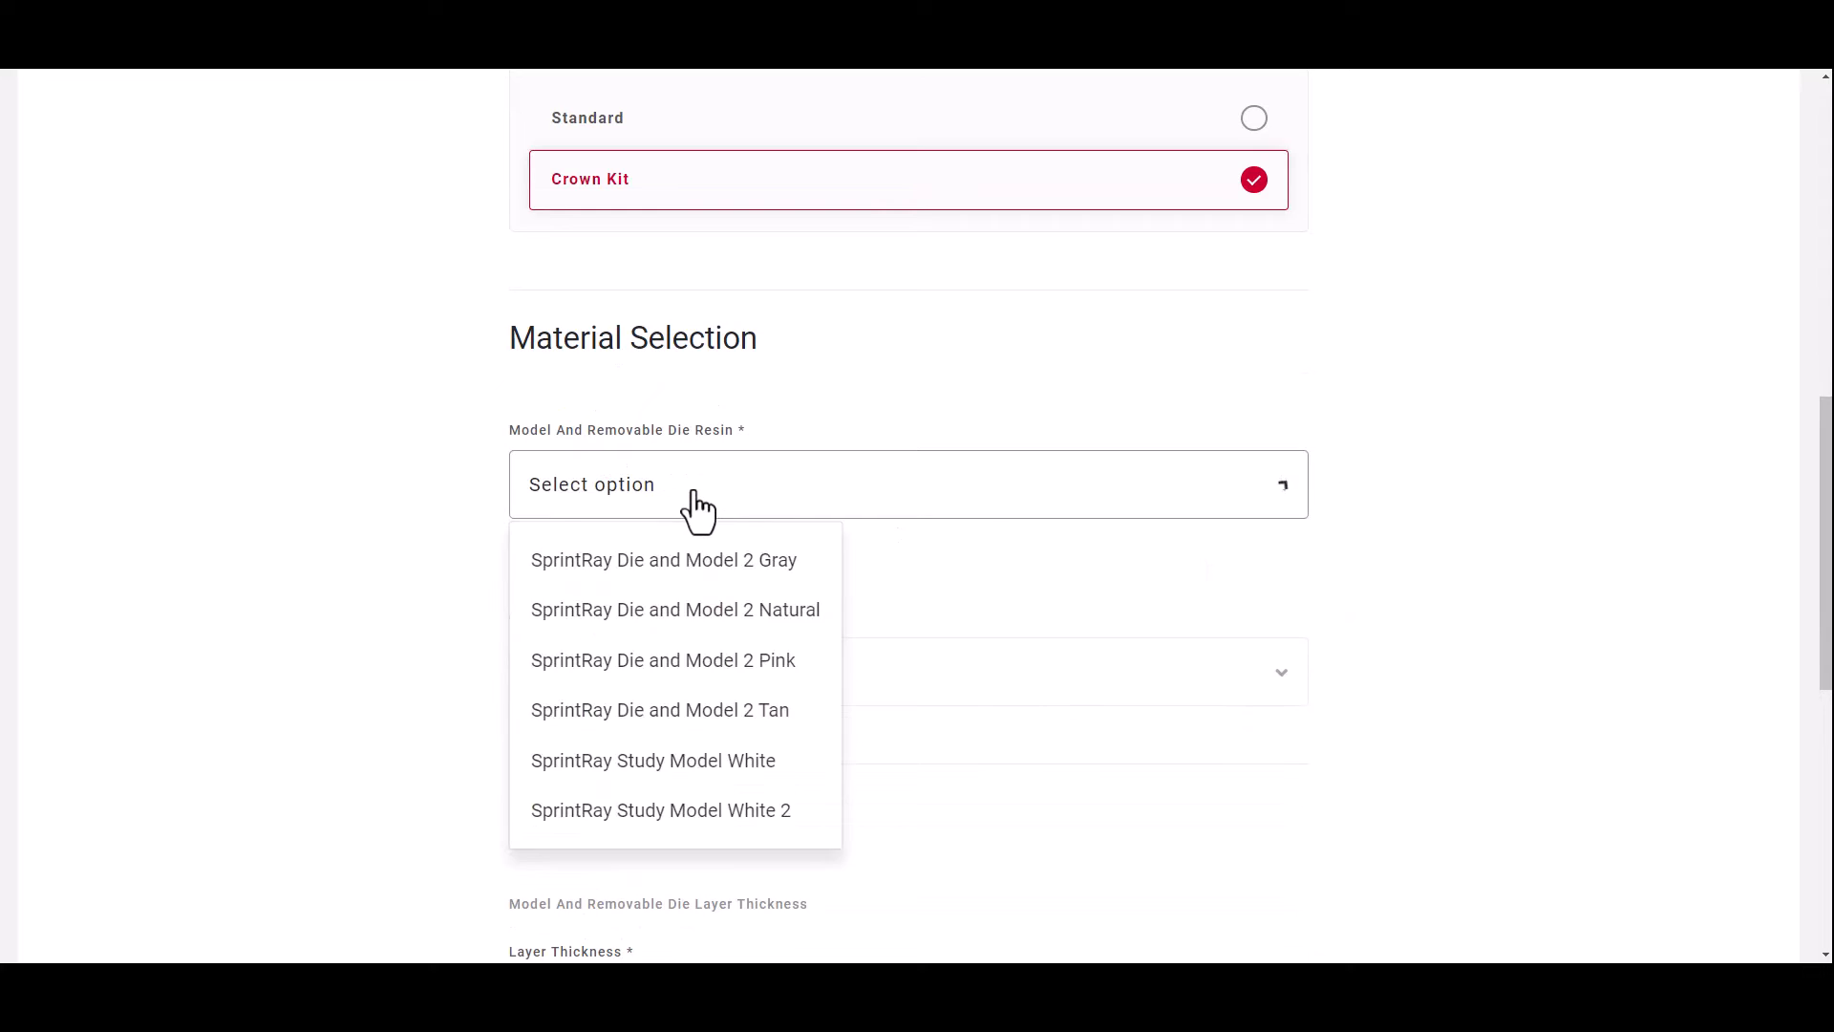
left_click(719, 728)
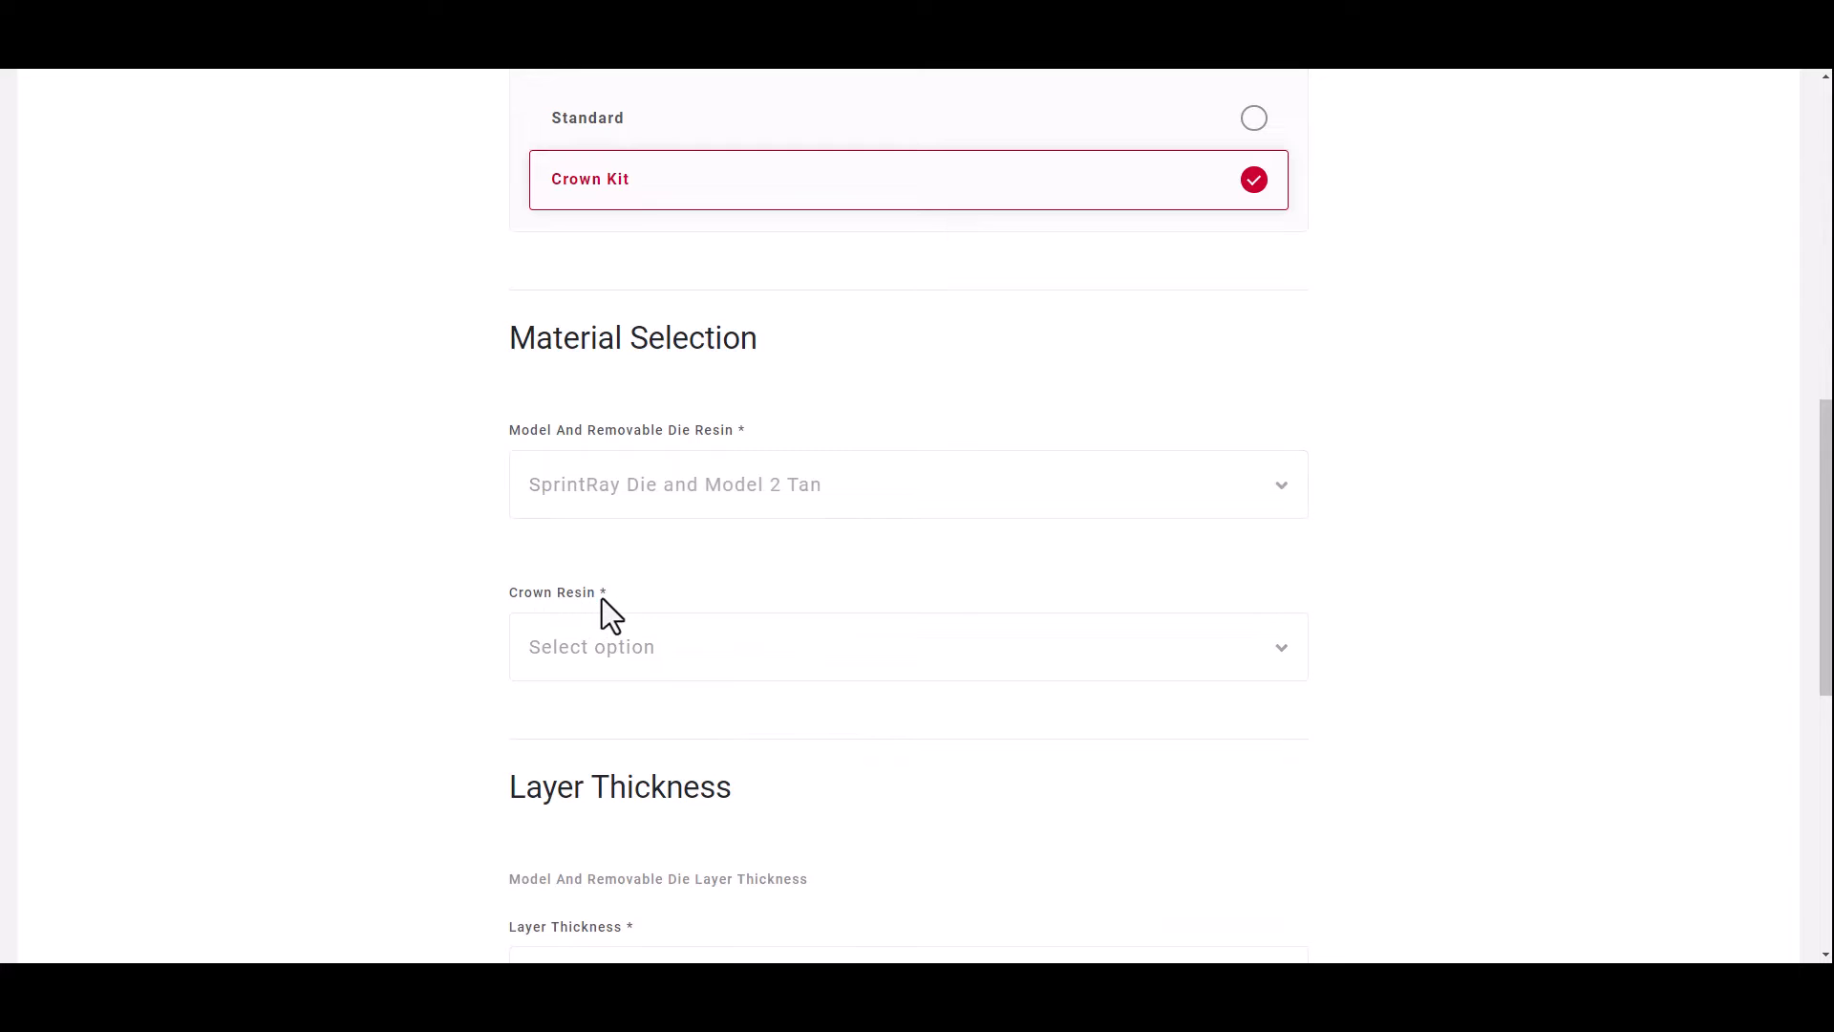
scroll(602, 600, "down", 2)
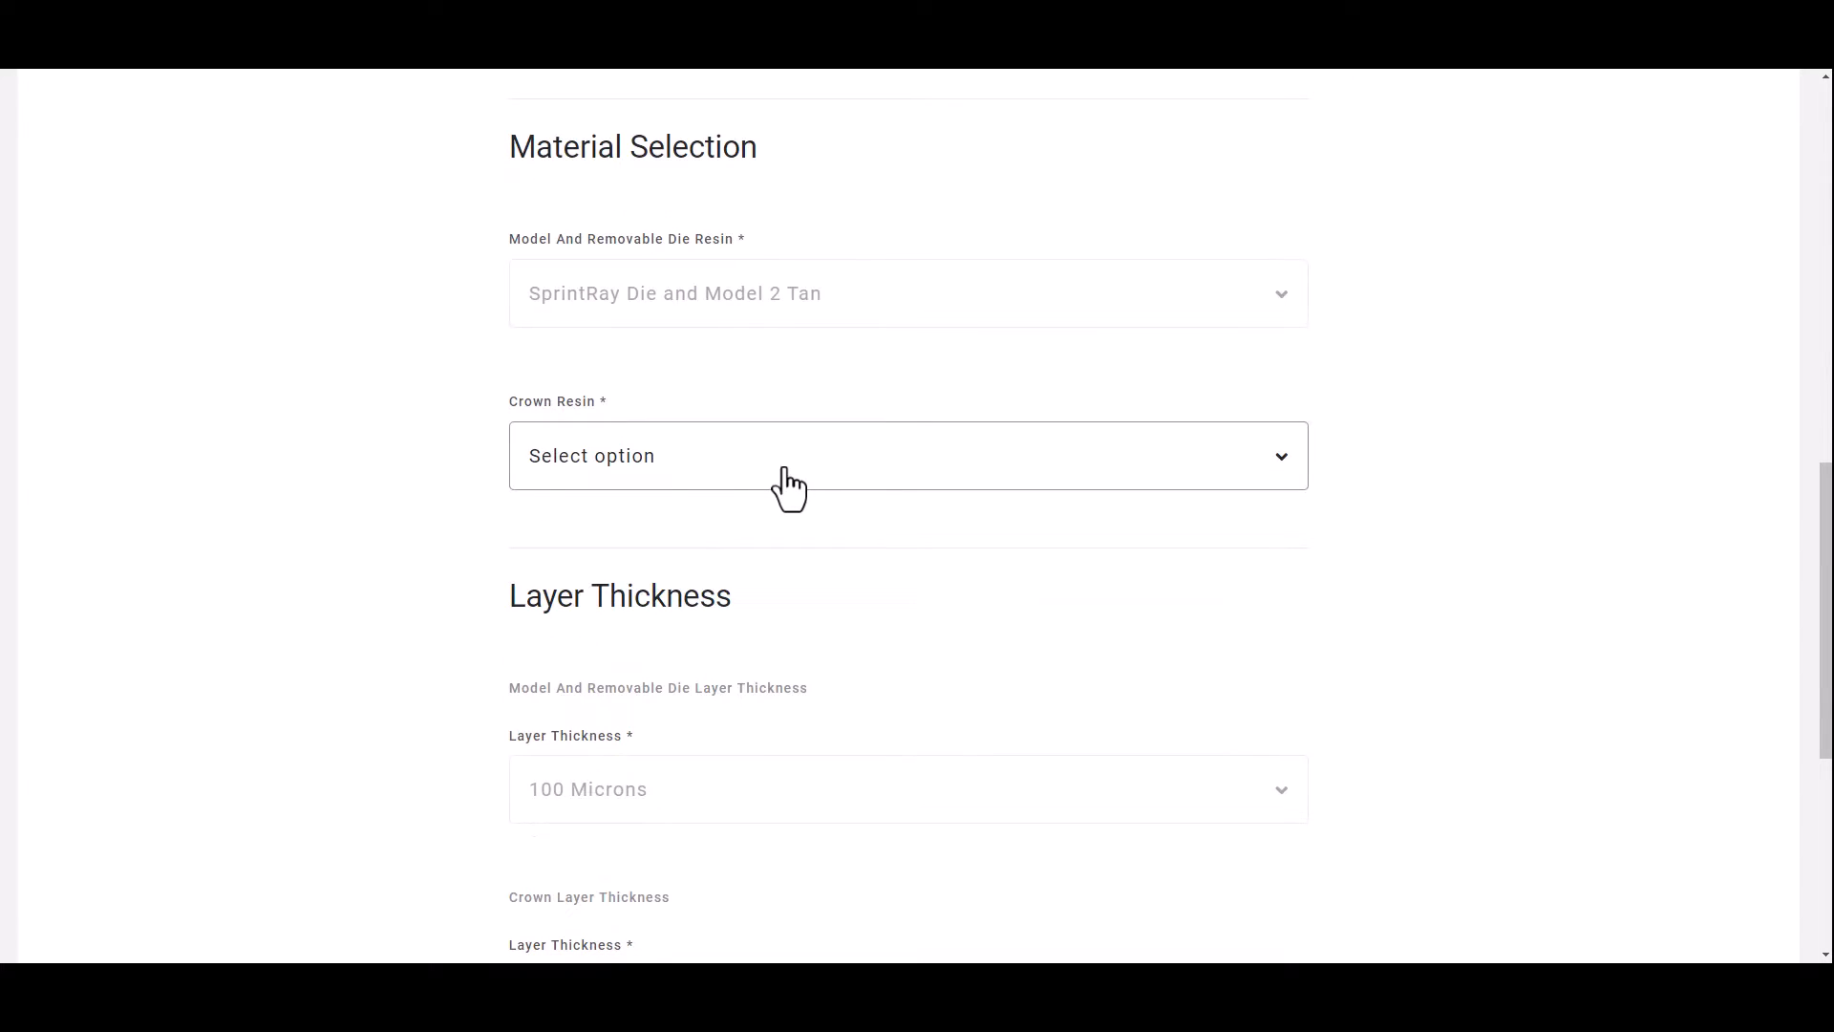
left_click(789, 487)
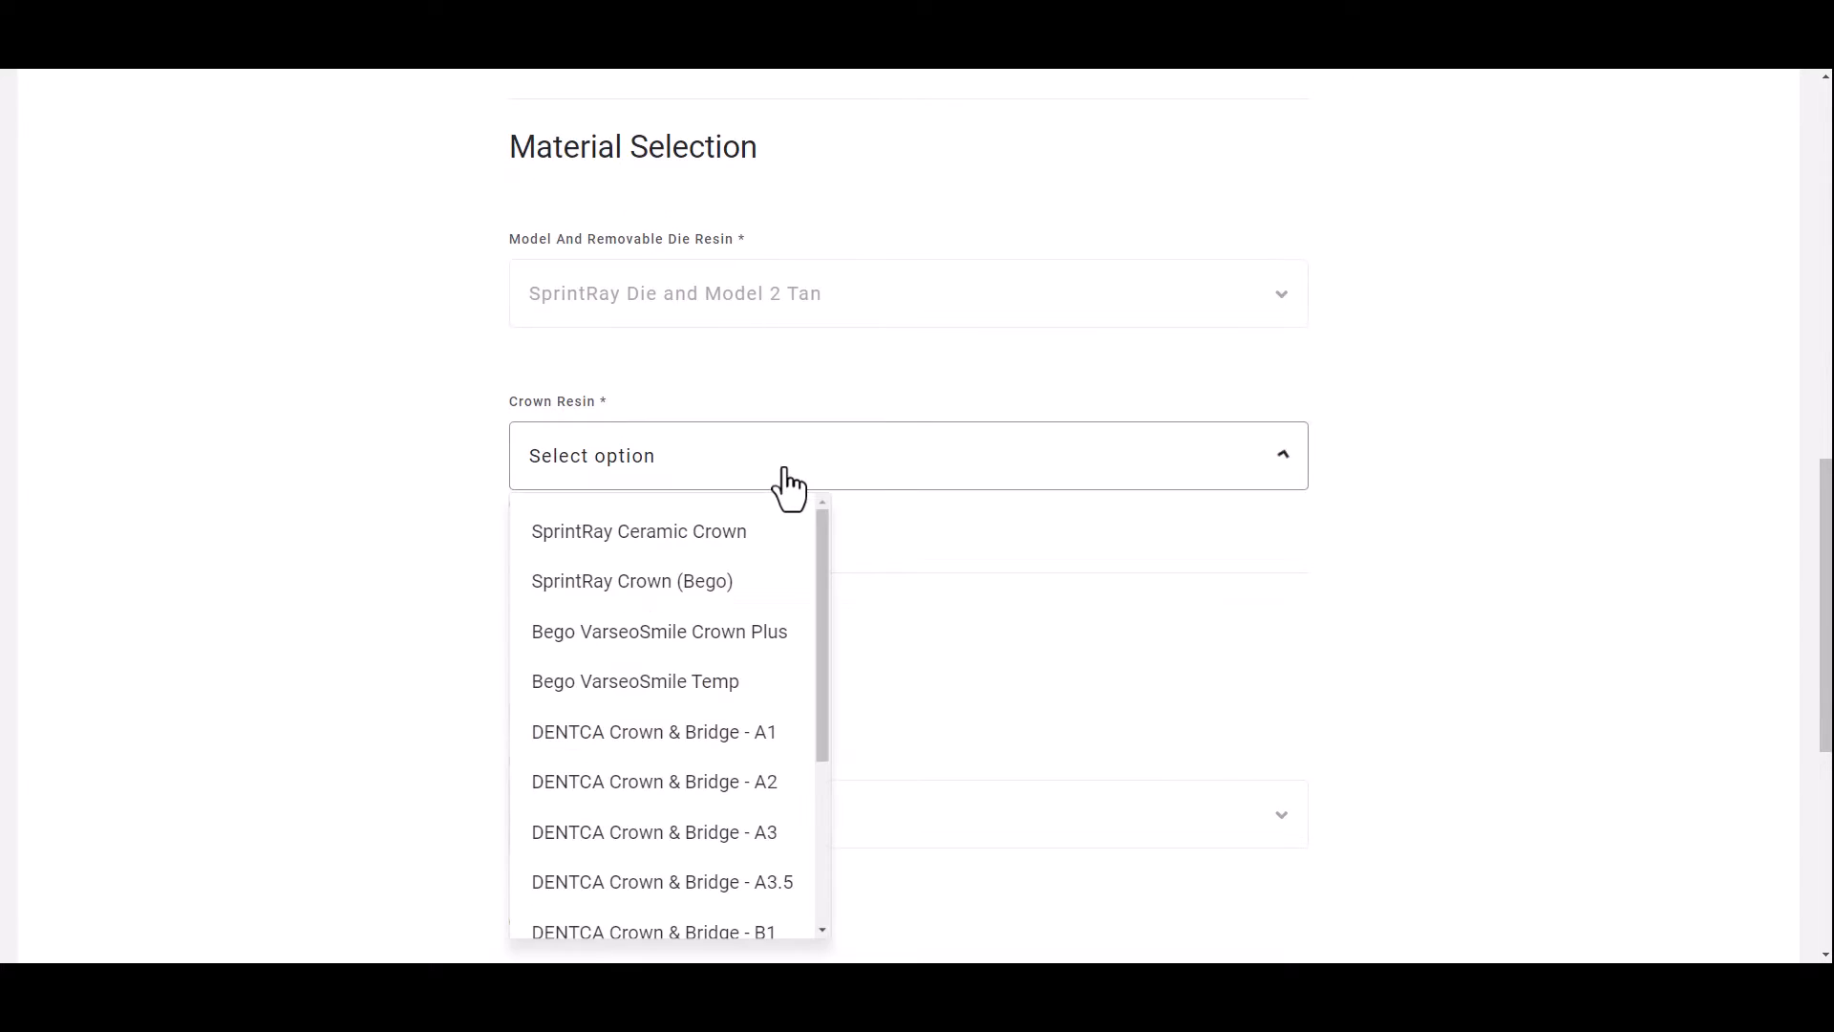
left_click(695, 535)
Step: Review the model and crown layer thickness options, keep both at 100 Microns and continue to the timeline
scroll(696, 536, "down", 3)
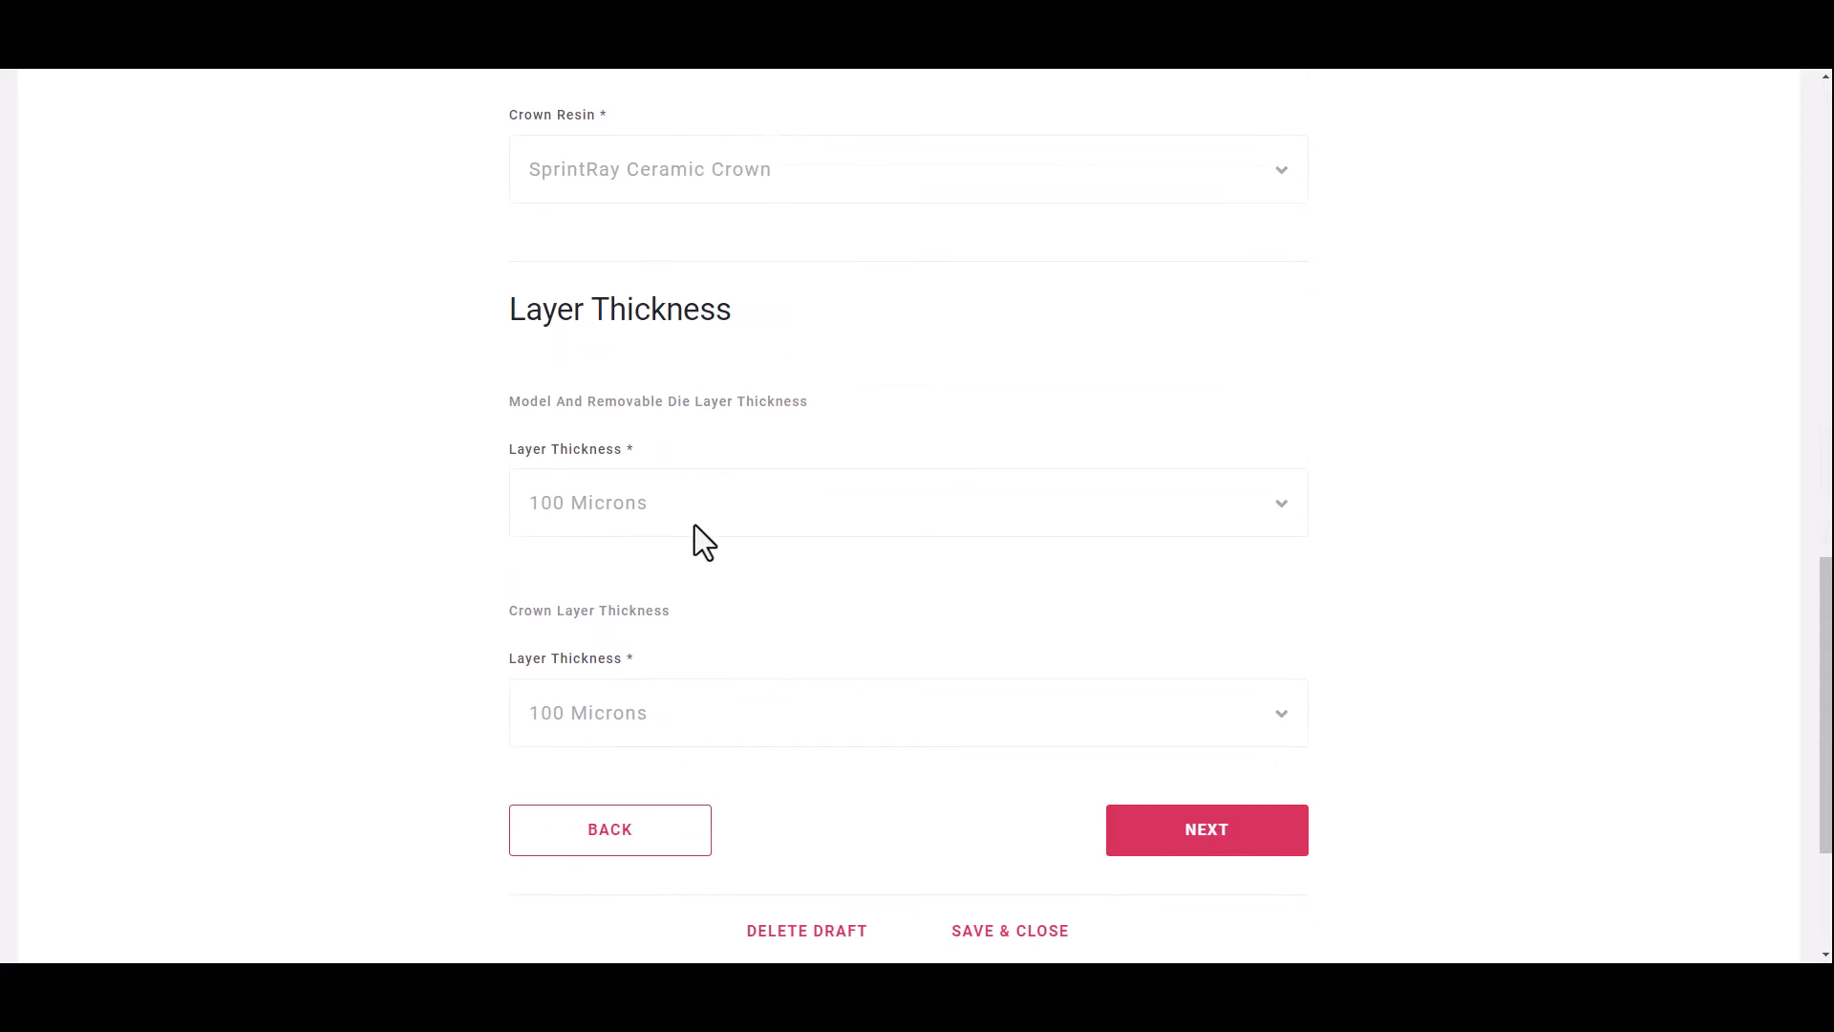
left_click(692, 533)
left_click(691, 533)
left_click(713, 731)
left_click(713, 731)
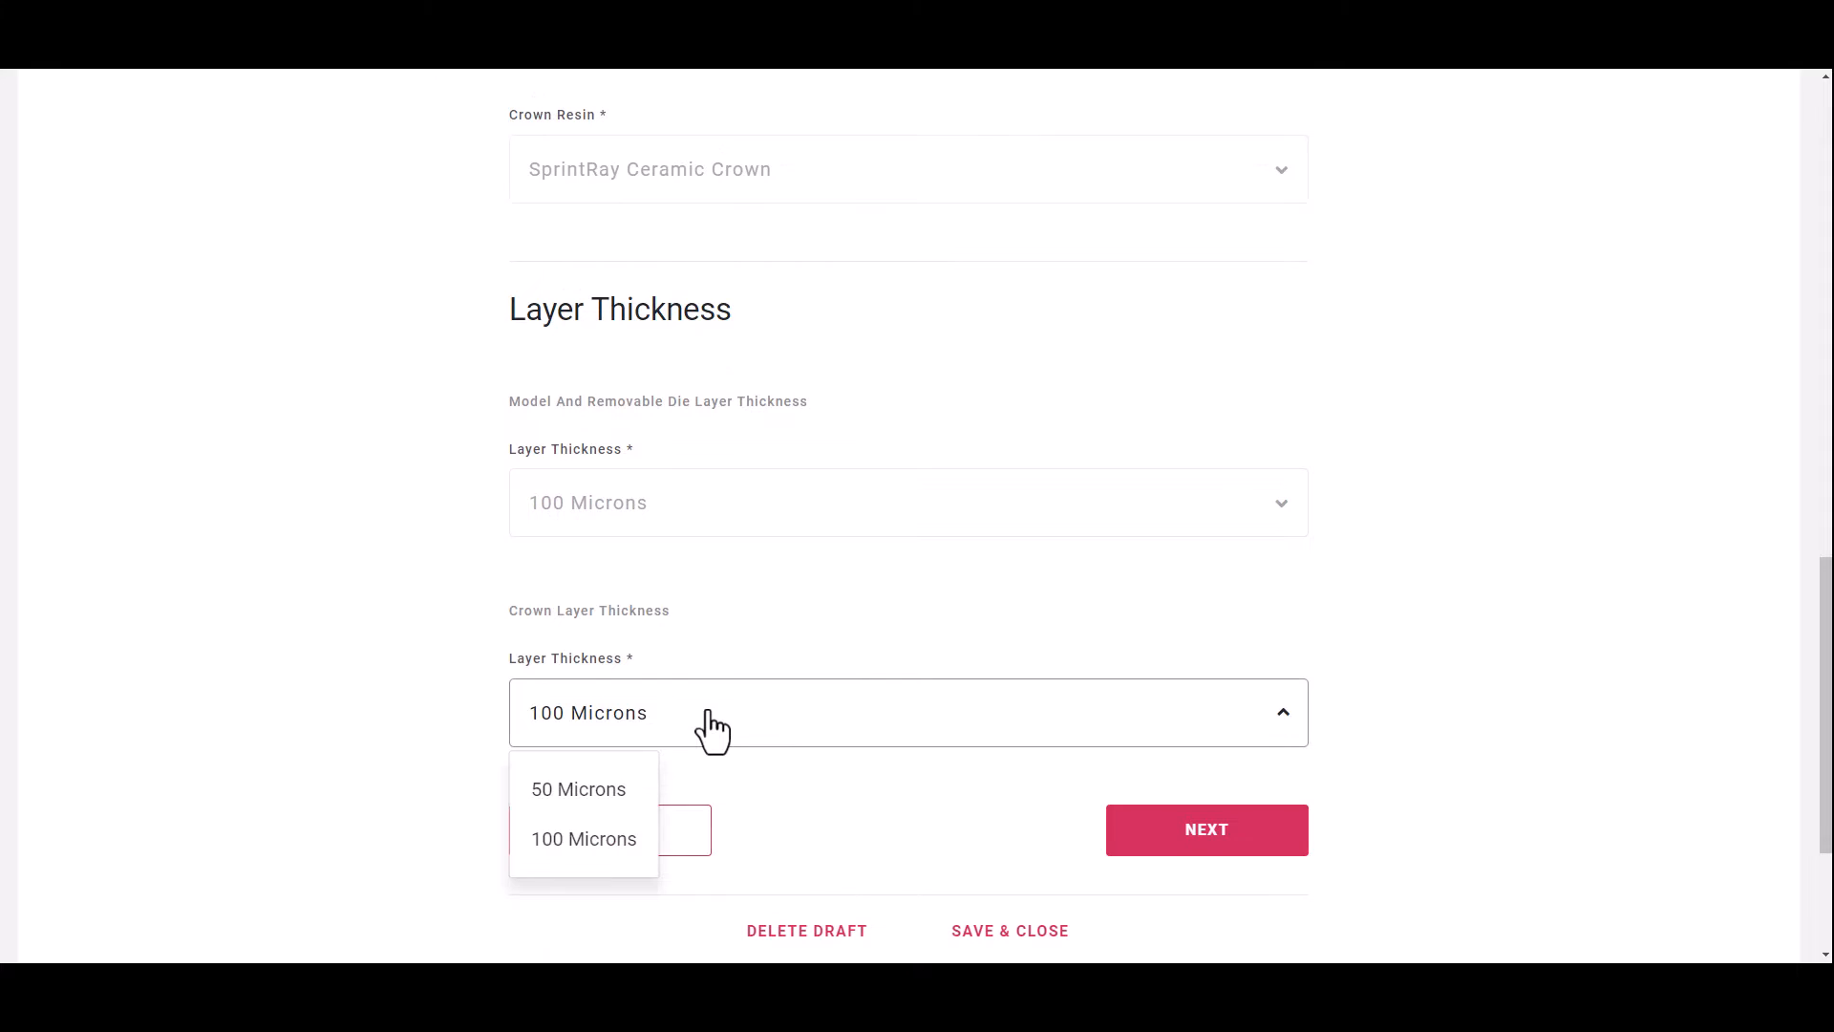
left_click(712, 731)
left_click(1202, 833)
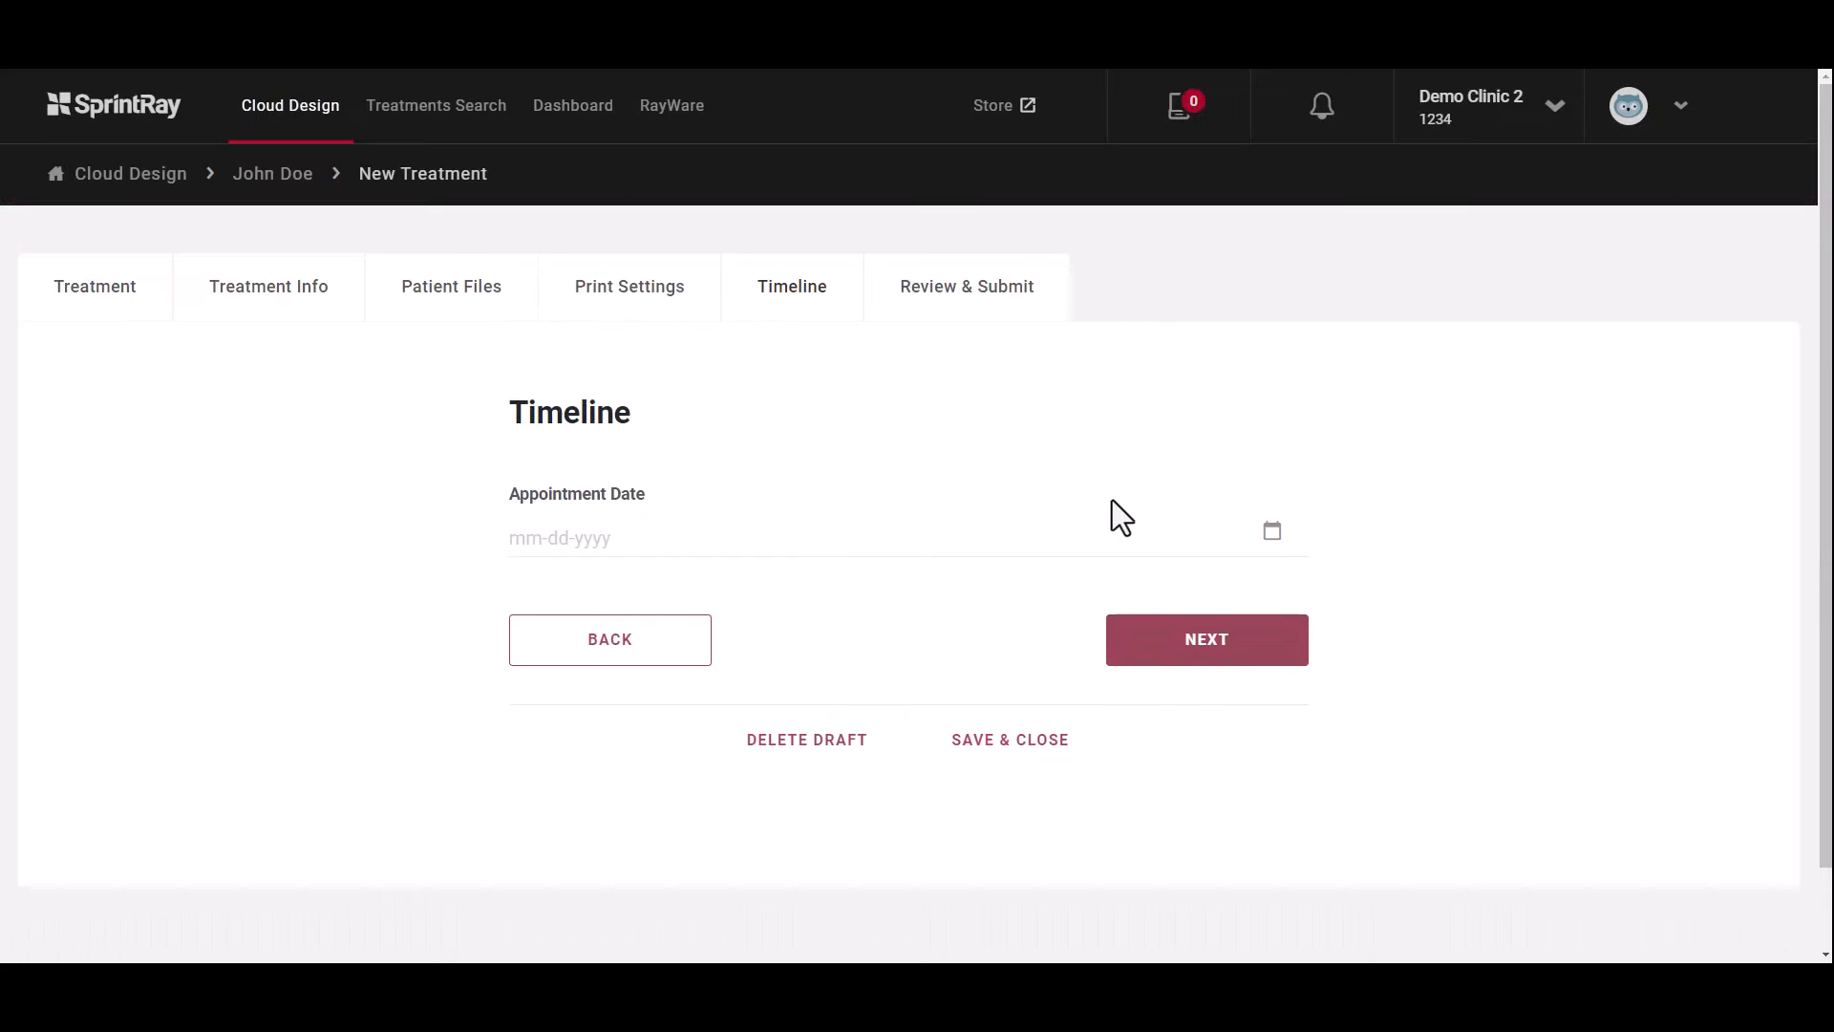
Step: Set the appointment date to 03/14/2023 and continue to the treatment review
left_click(943, 536)
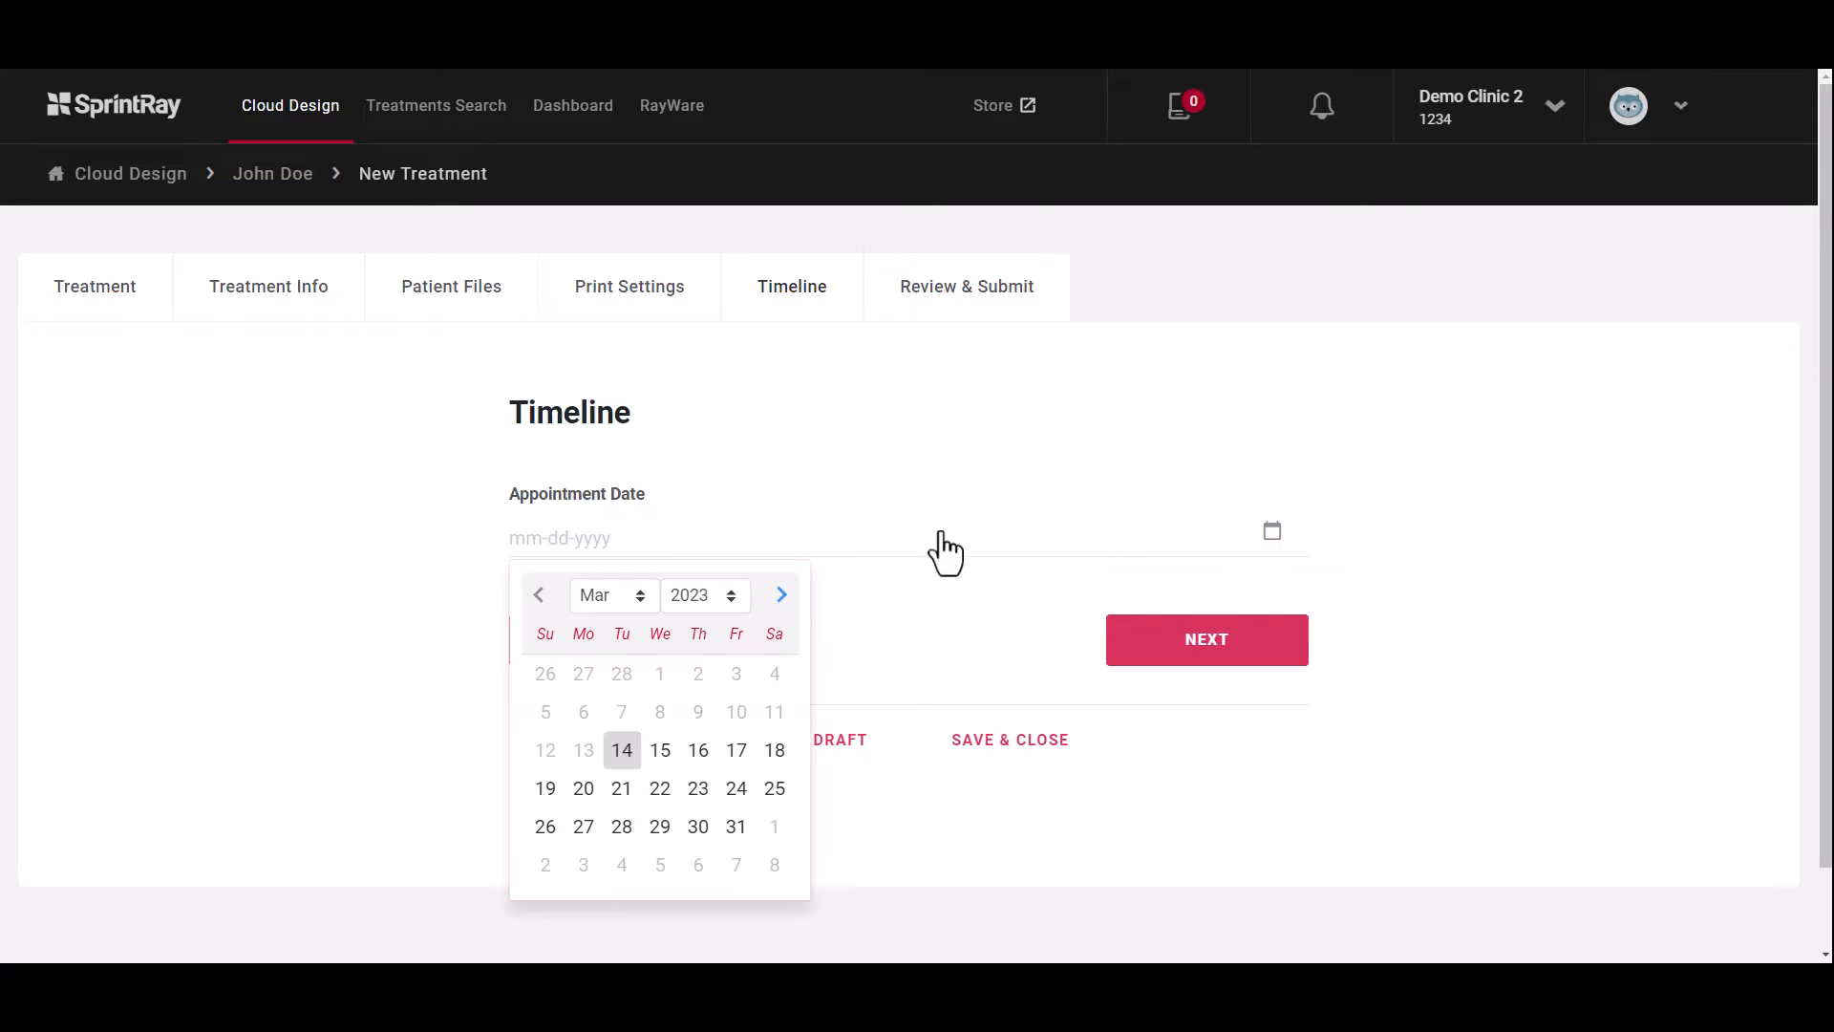
left_click(622, 751)
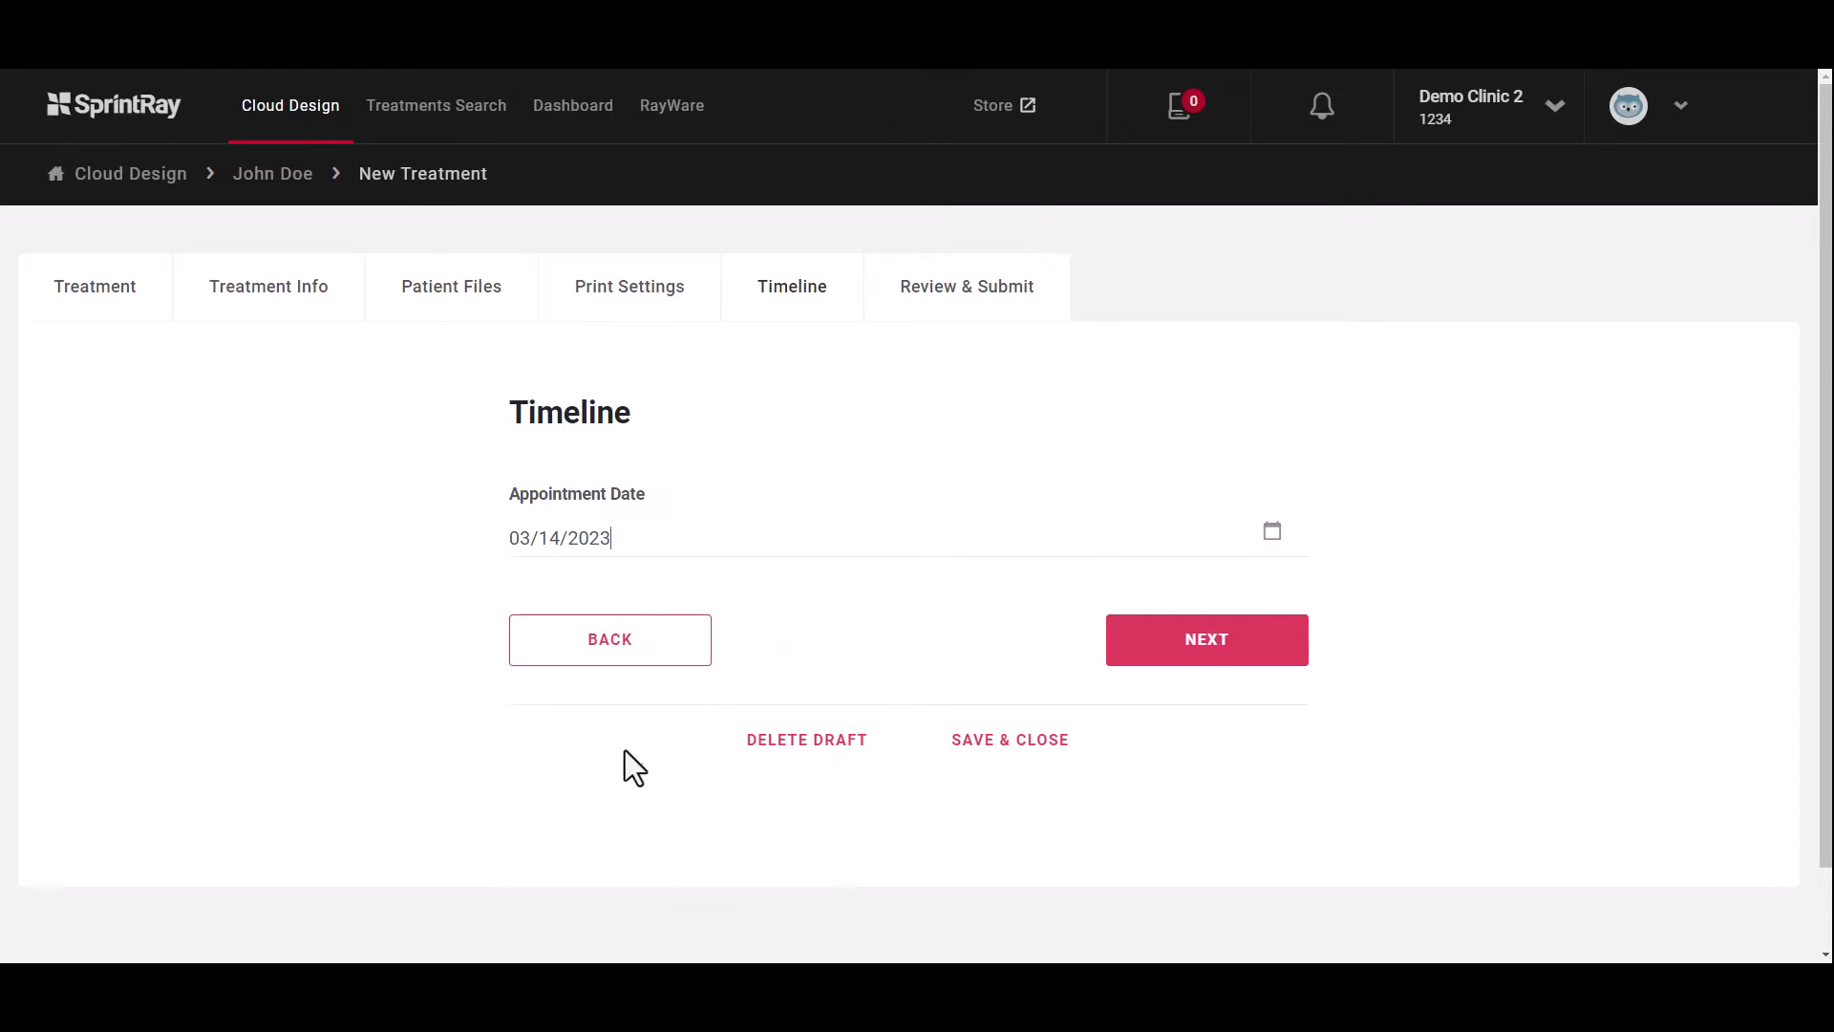
left_click(1190, 652)
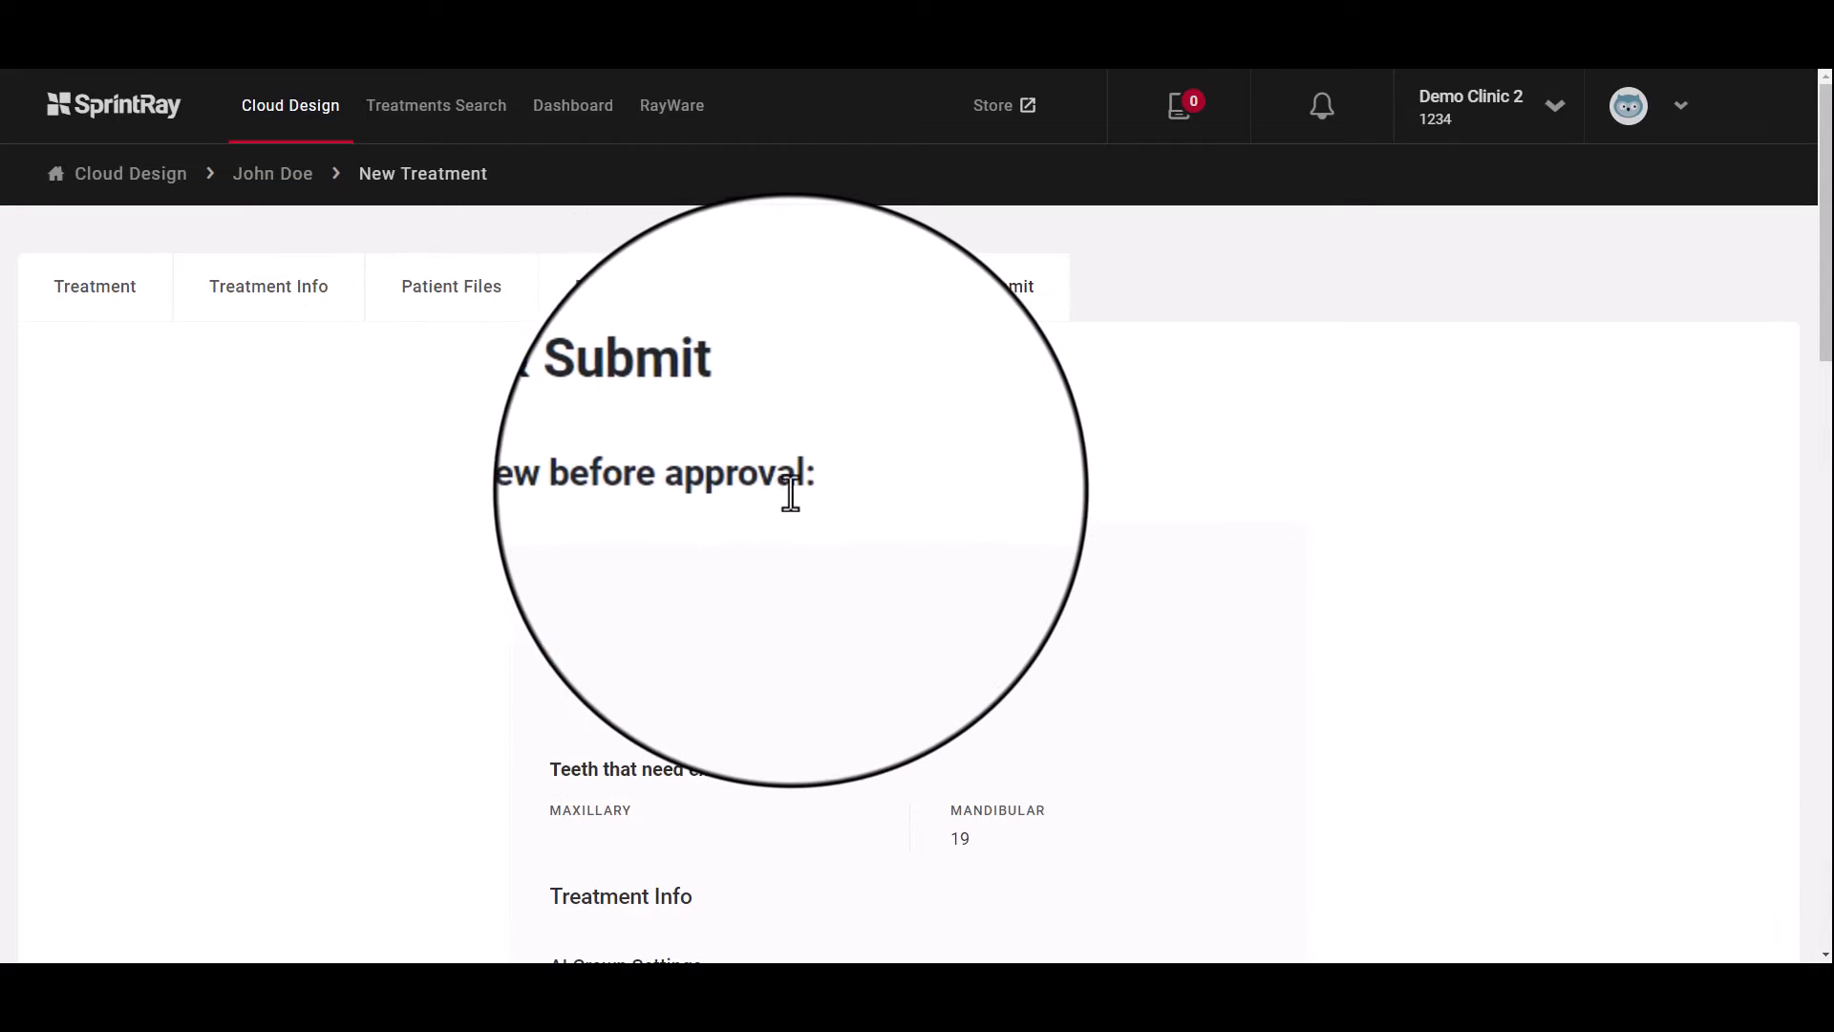
Step: Review the crown settings, patient files, print settings and appointment date in the summary, and submit the treatment
scroll(991, 514, "down", 9)
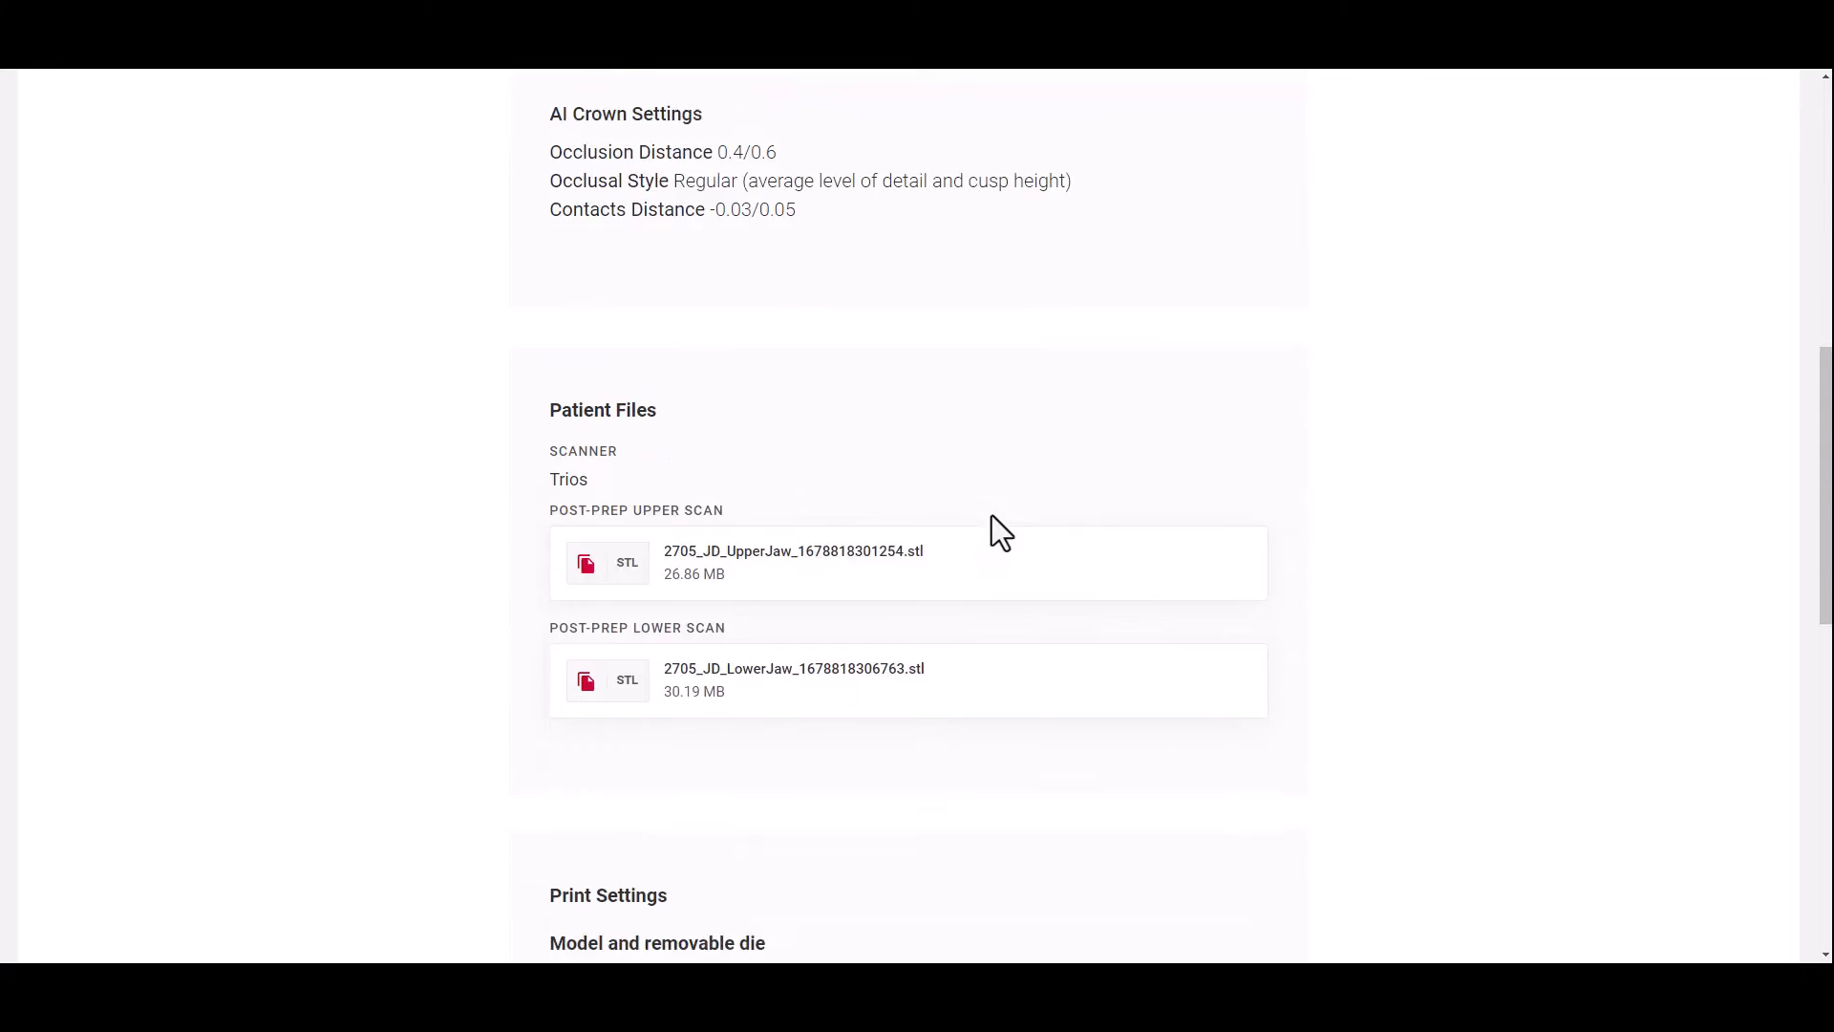
scroll(991, 514, "down", 10)
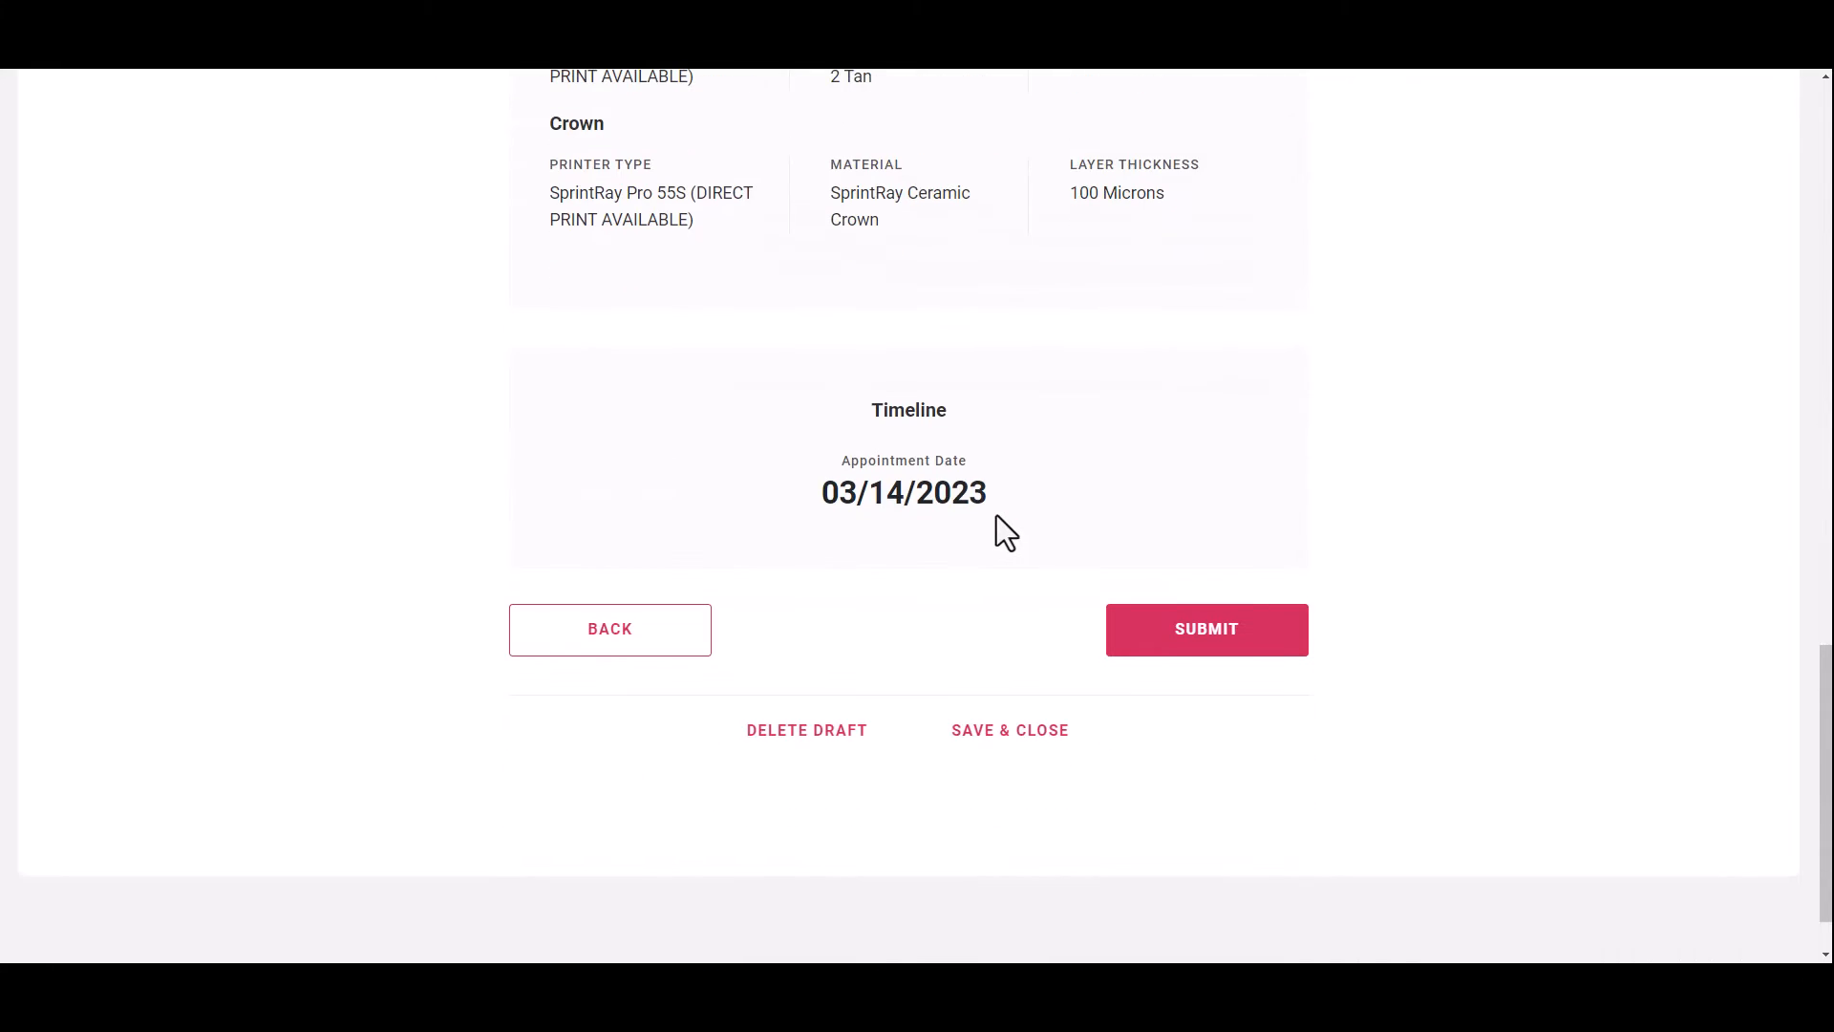
left_click(1215, 650)
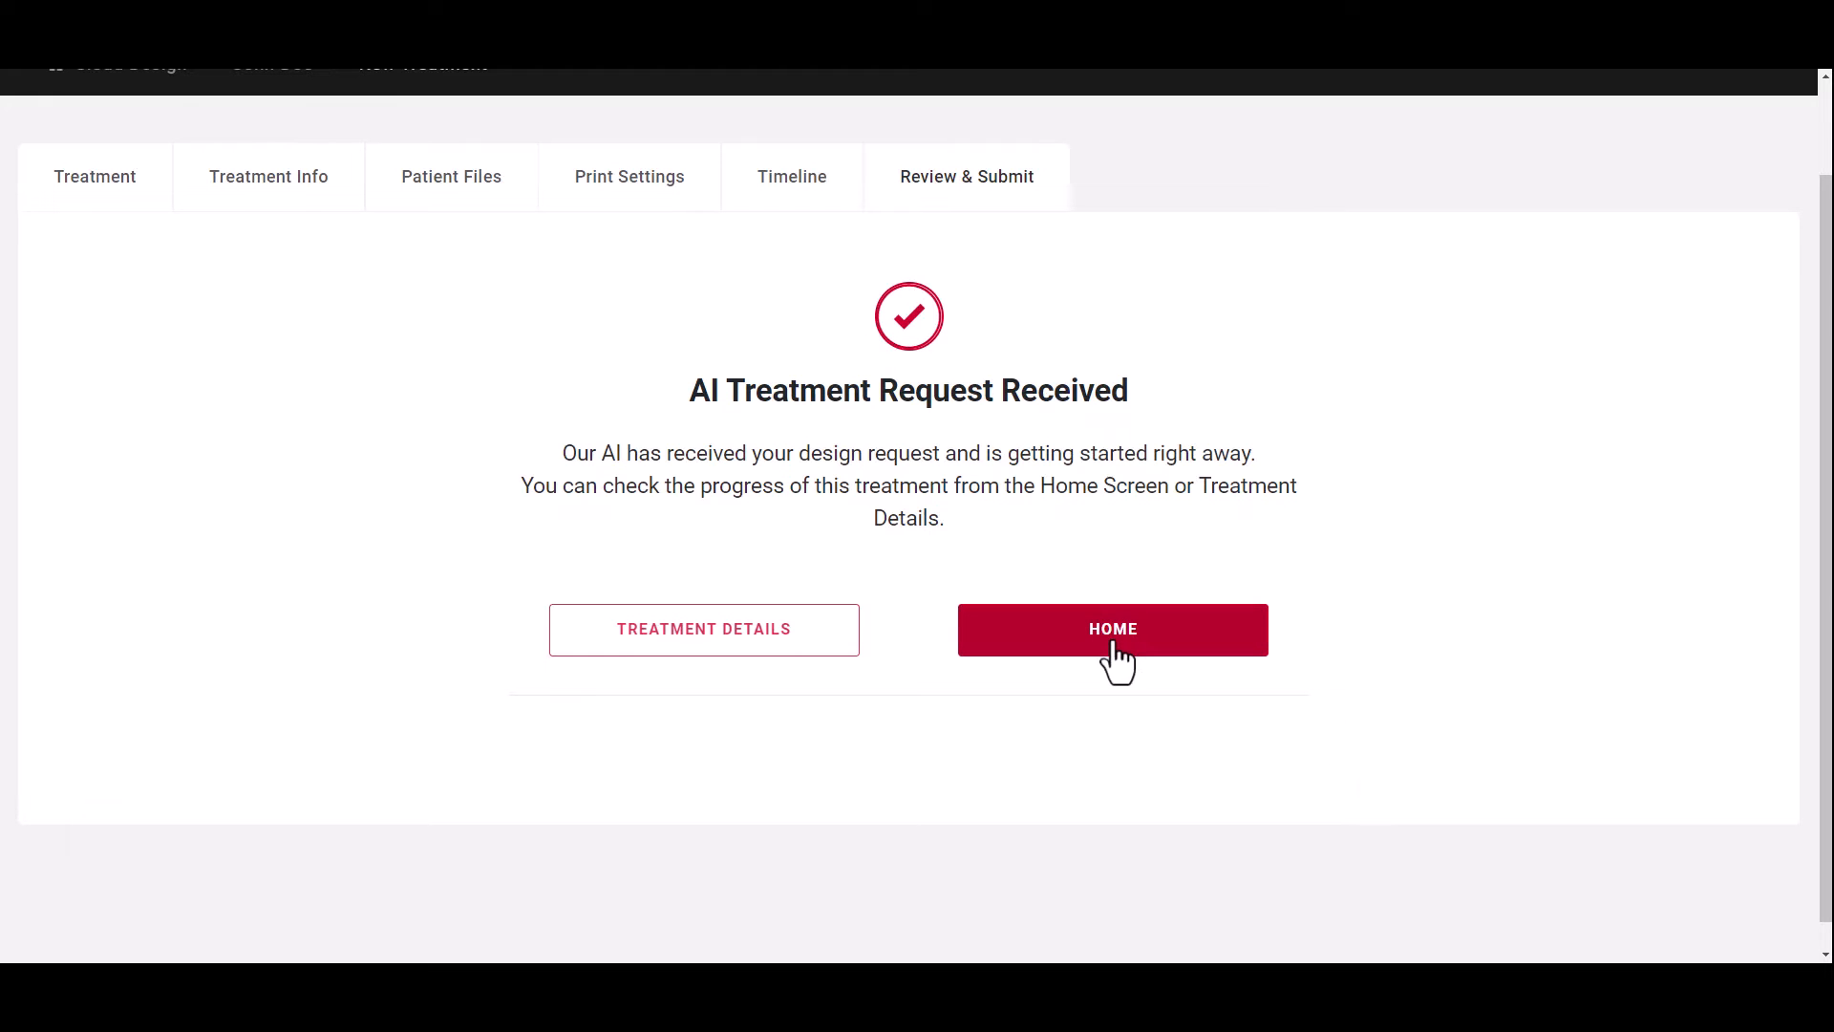
Step: View the submitted treatment's details, and reopen the AI Crown treatment from the patient's record once its design needs approval
left_click(690, 642)
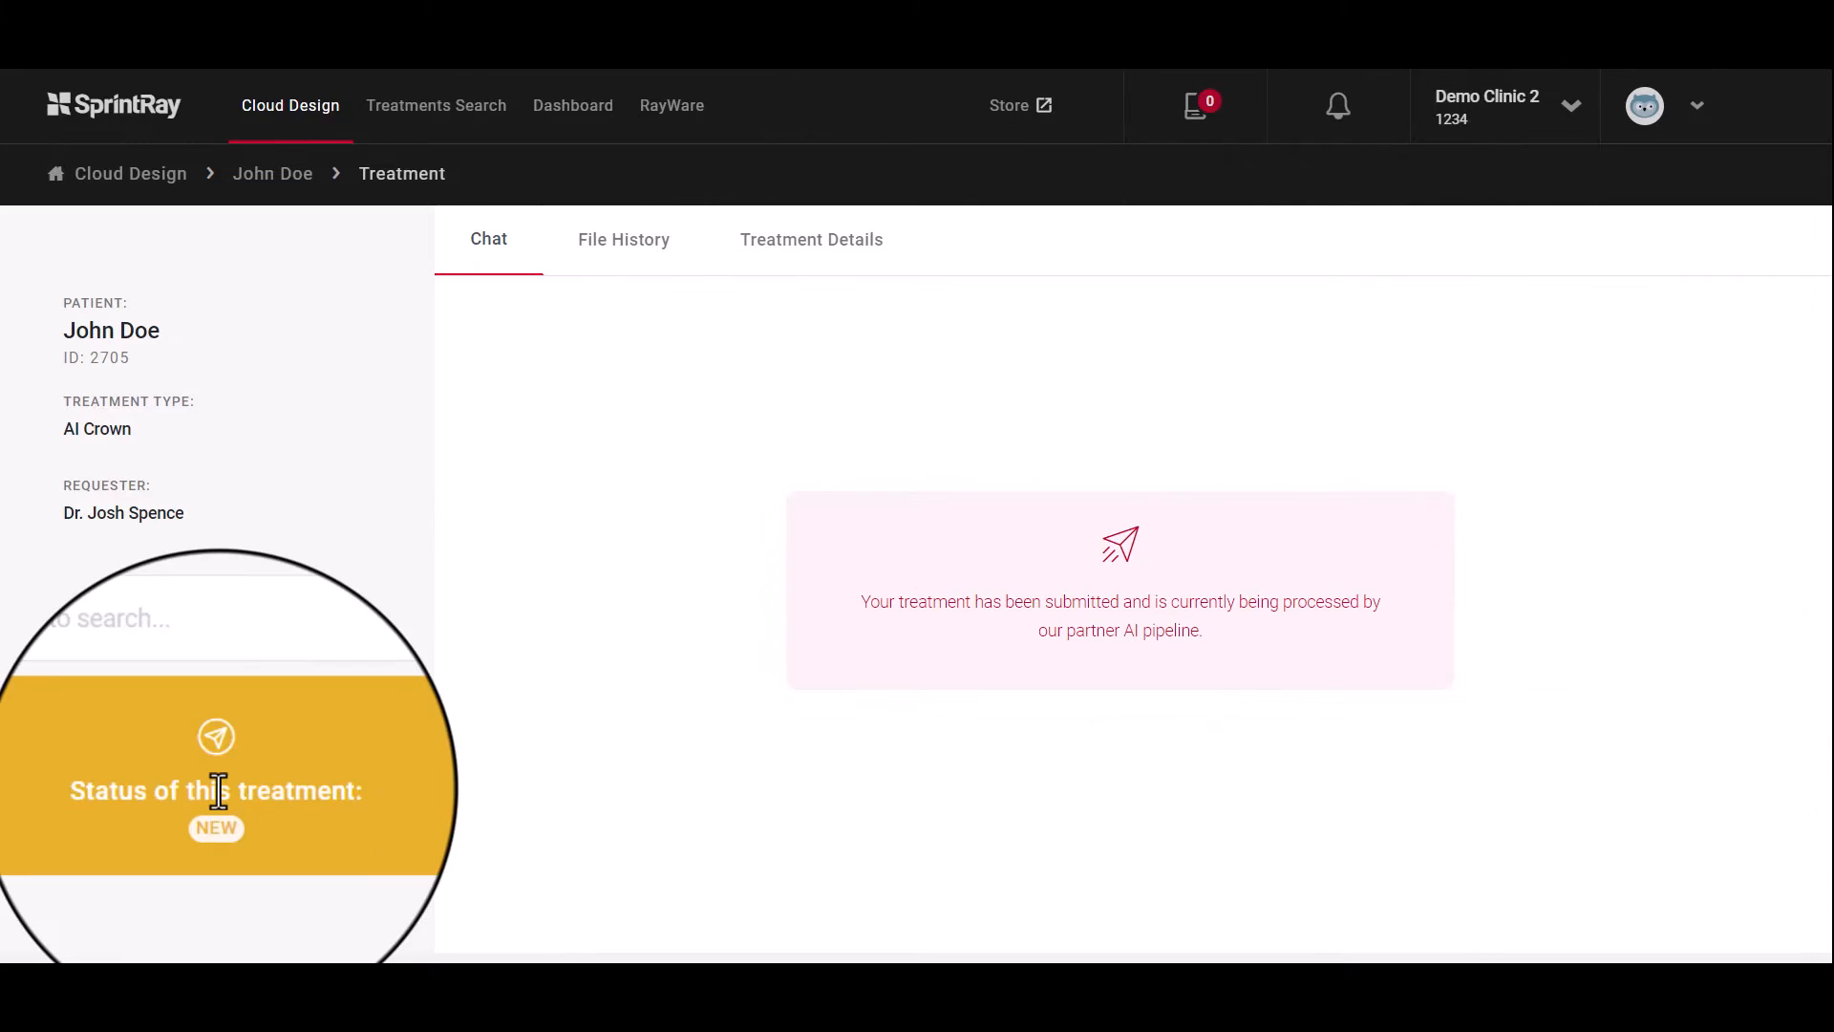
left_click(260, 190)
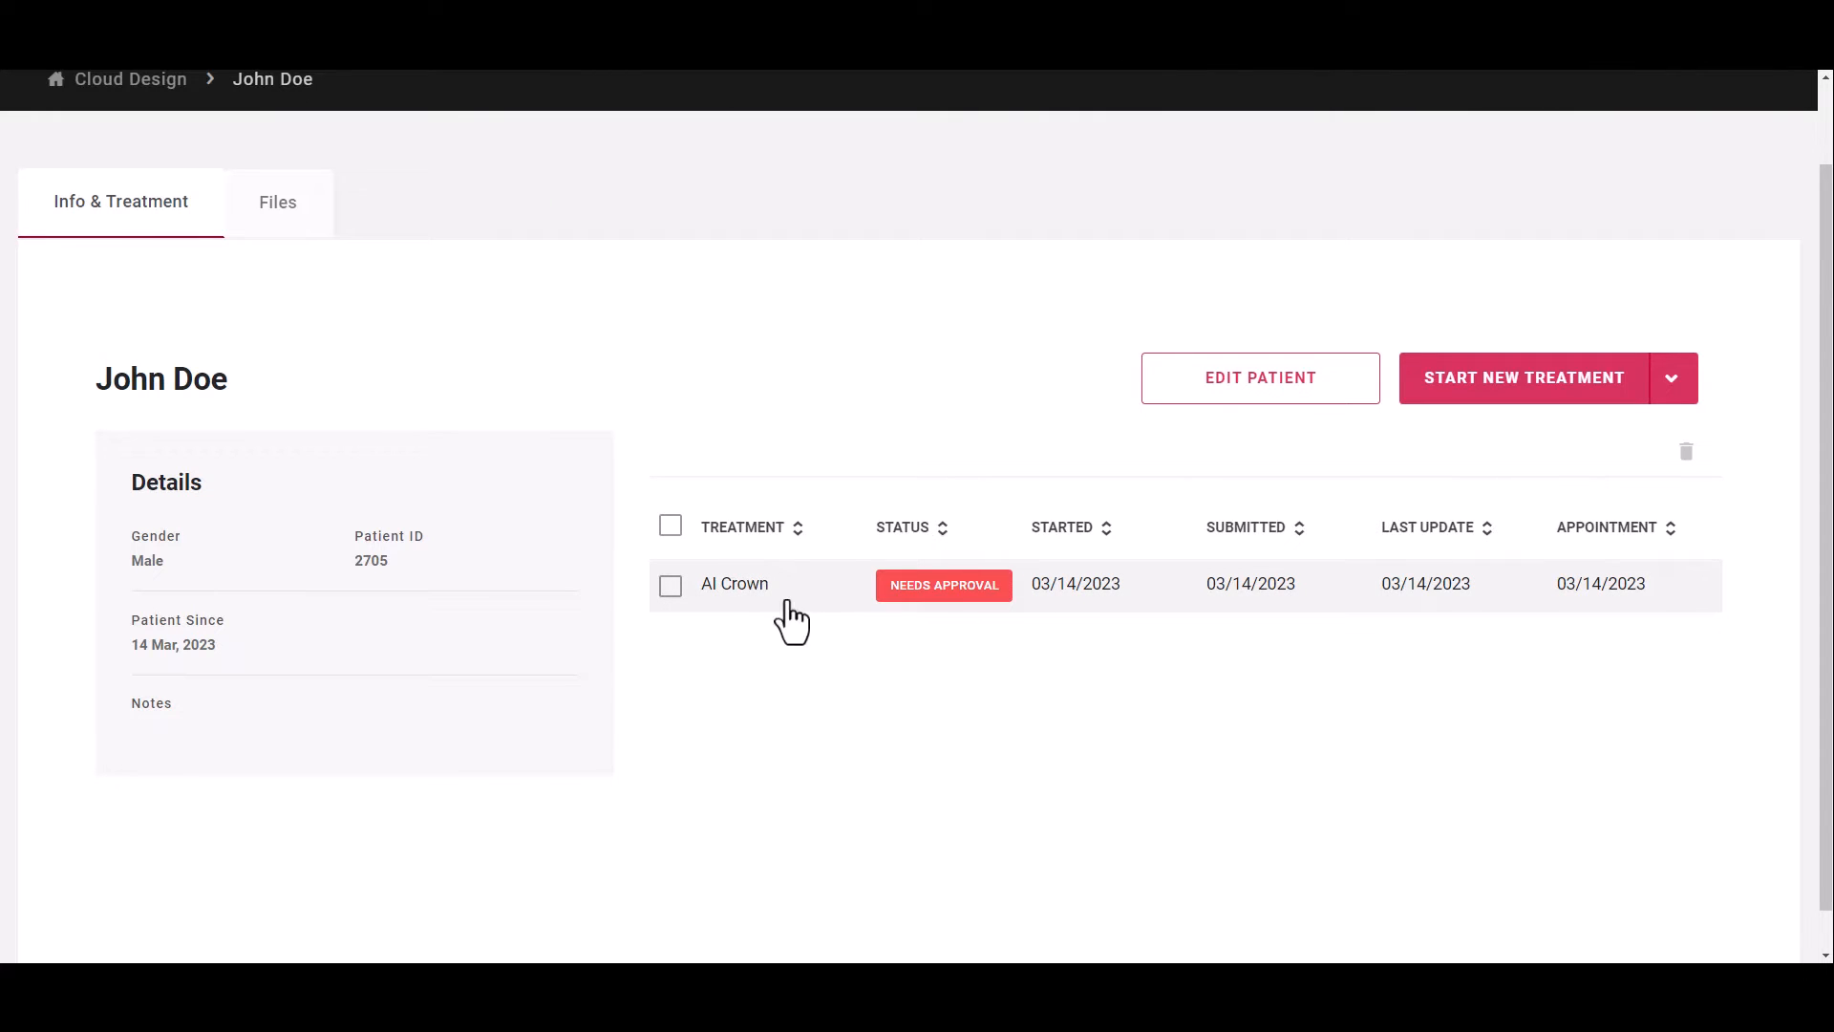
left_click(745, 594)
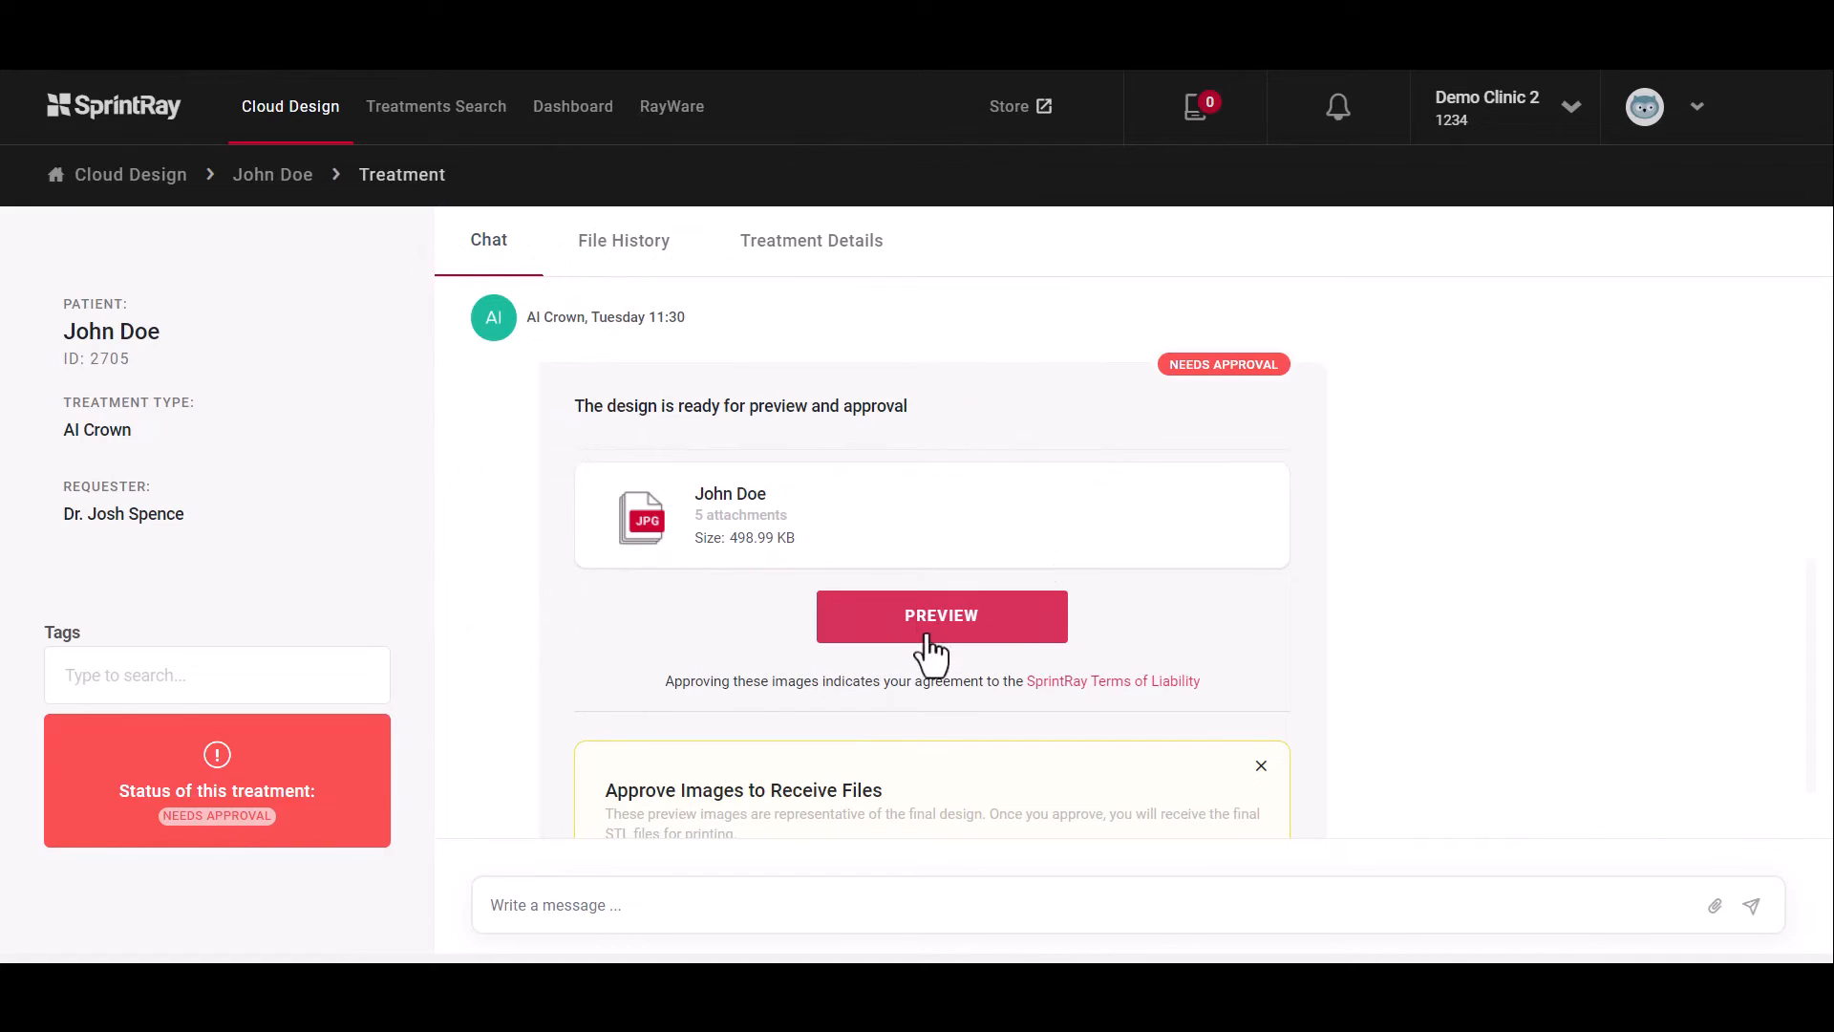
Step: Preview the finished design and examine the images of the margin line and the crown seated between the jaws
left_click(961, 633)
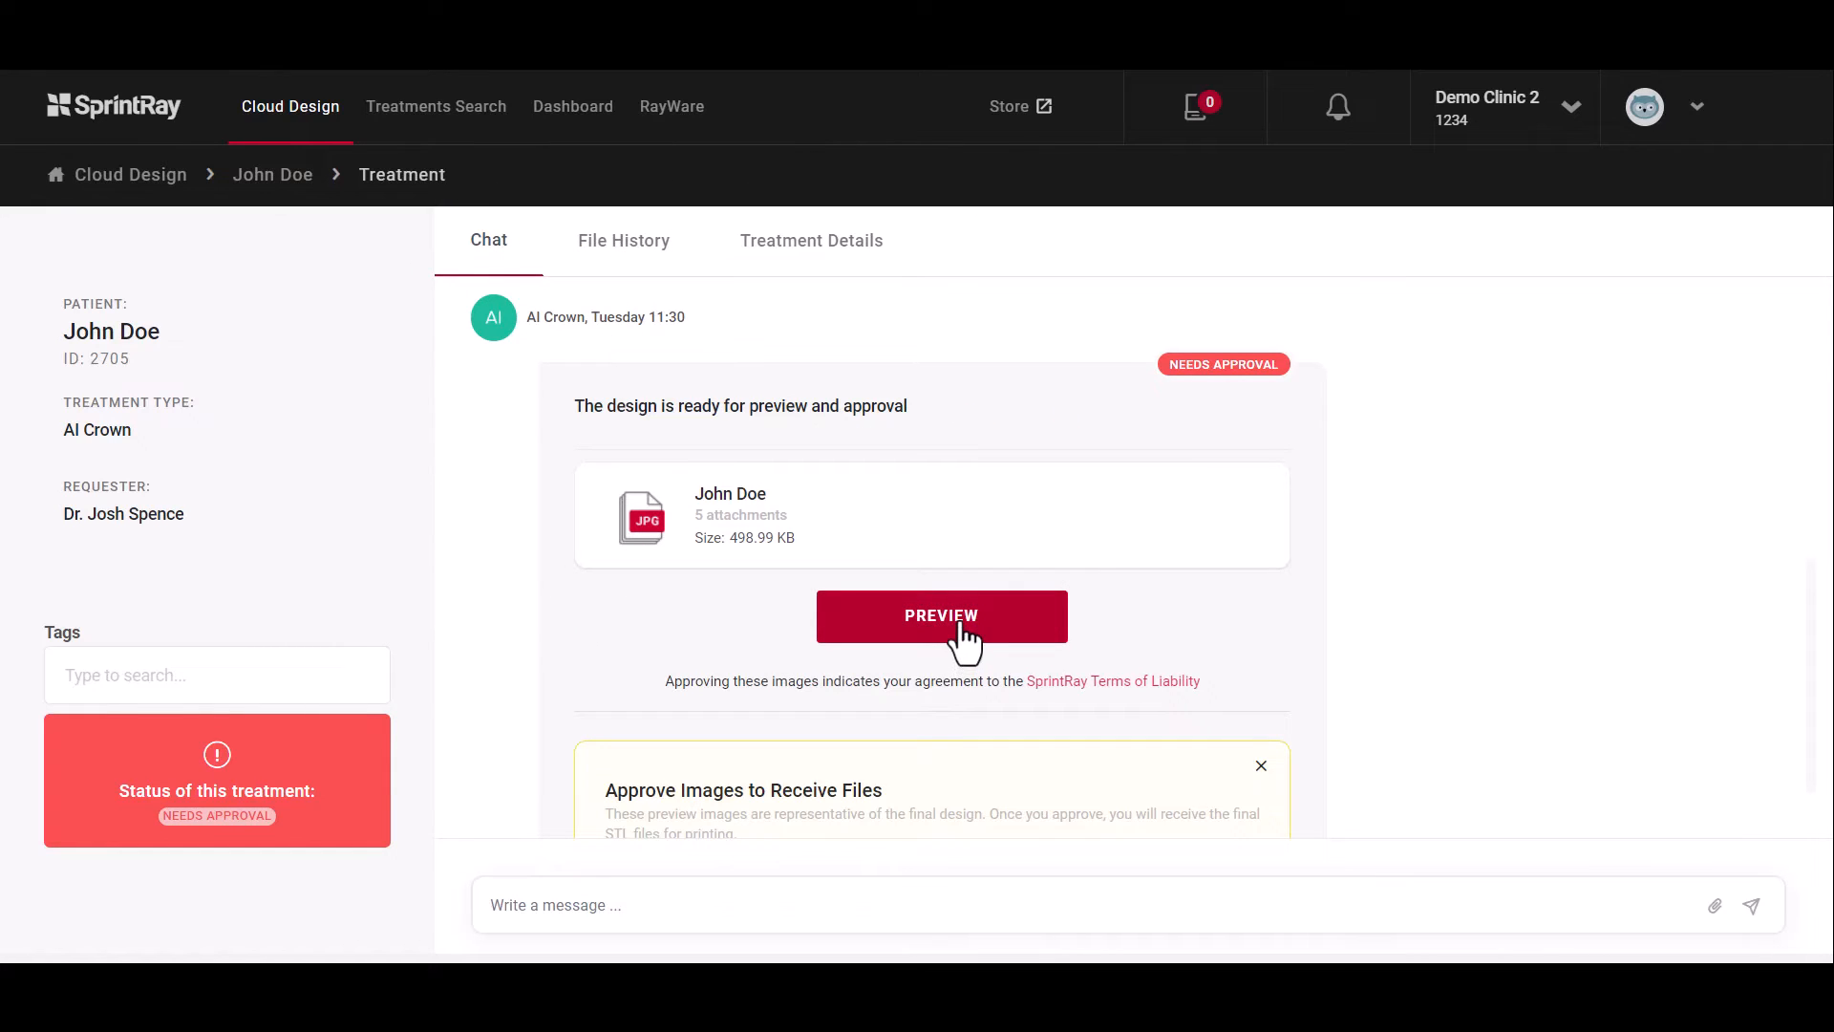
left_click(963, 638)
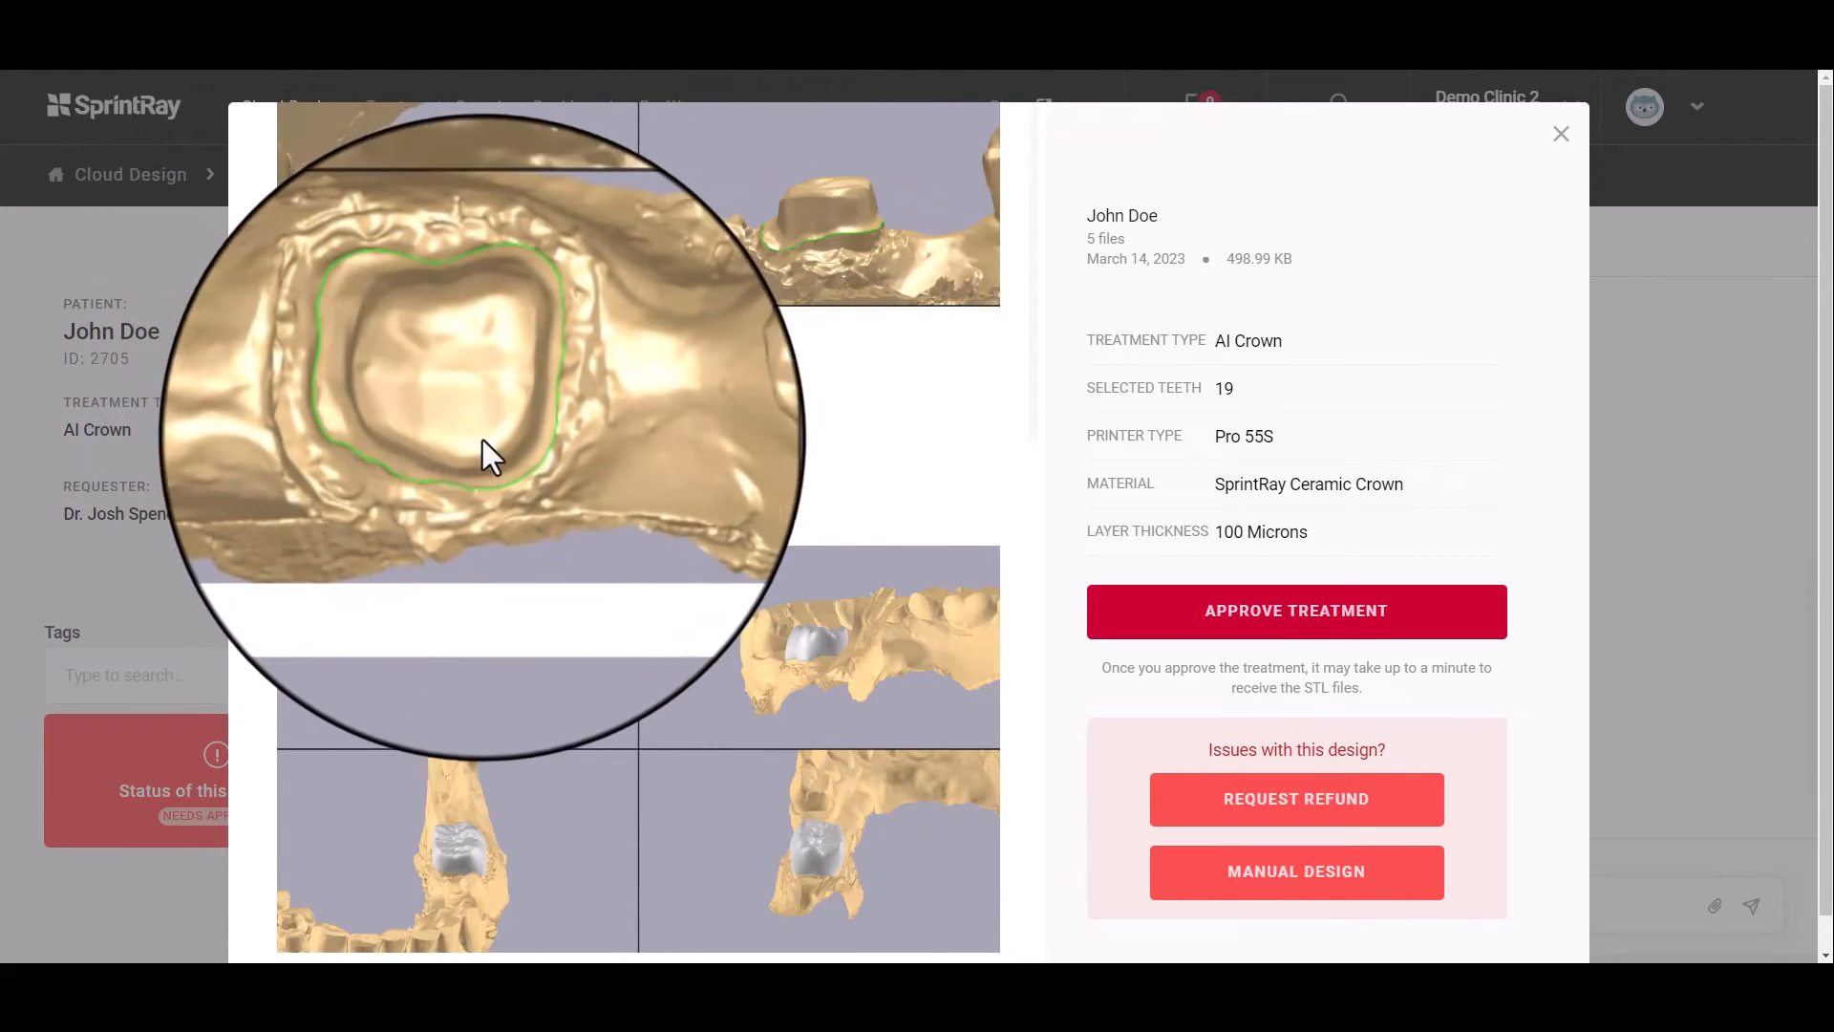
scroll(756, 393, "down", 2)
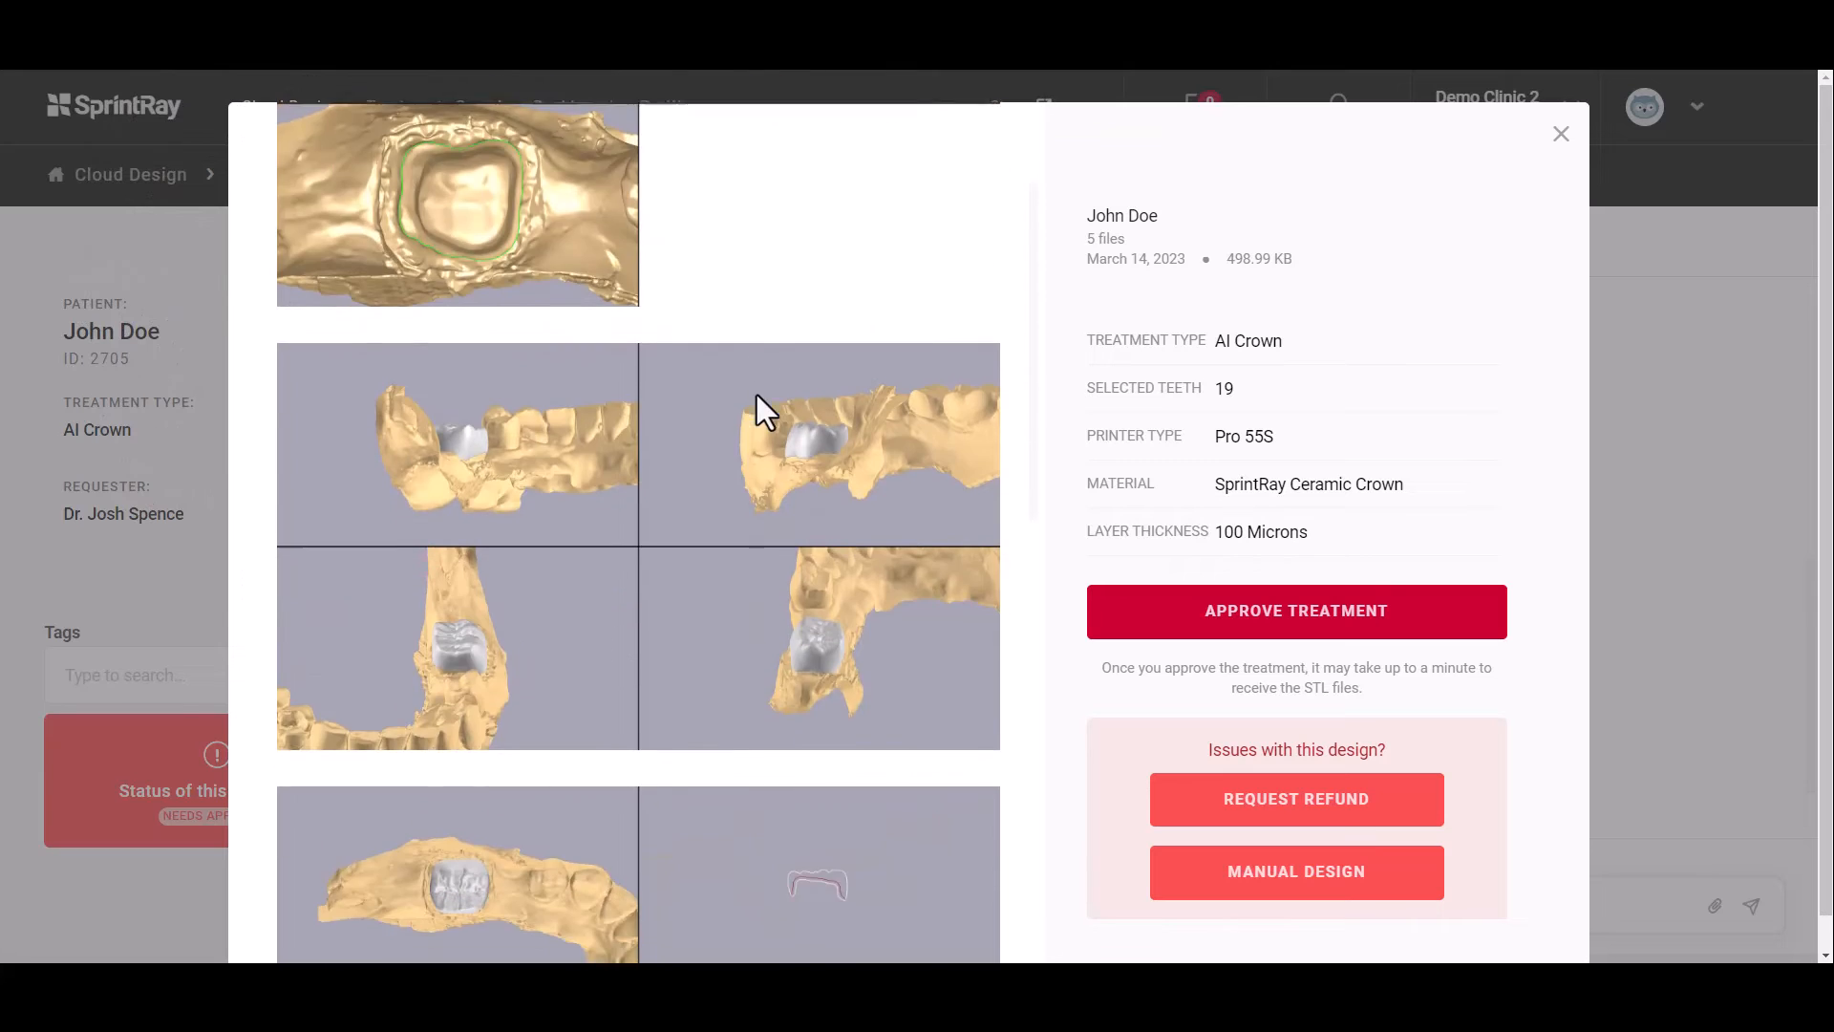
scroll(765, 411, "down", 1)
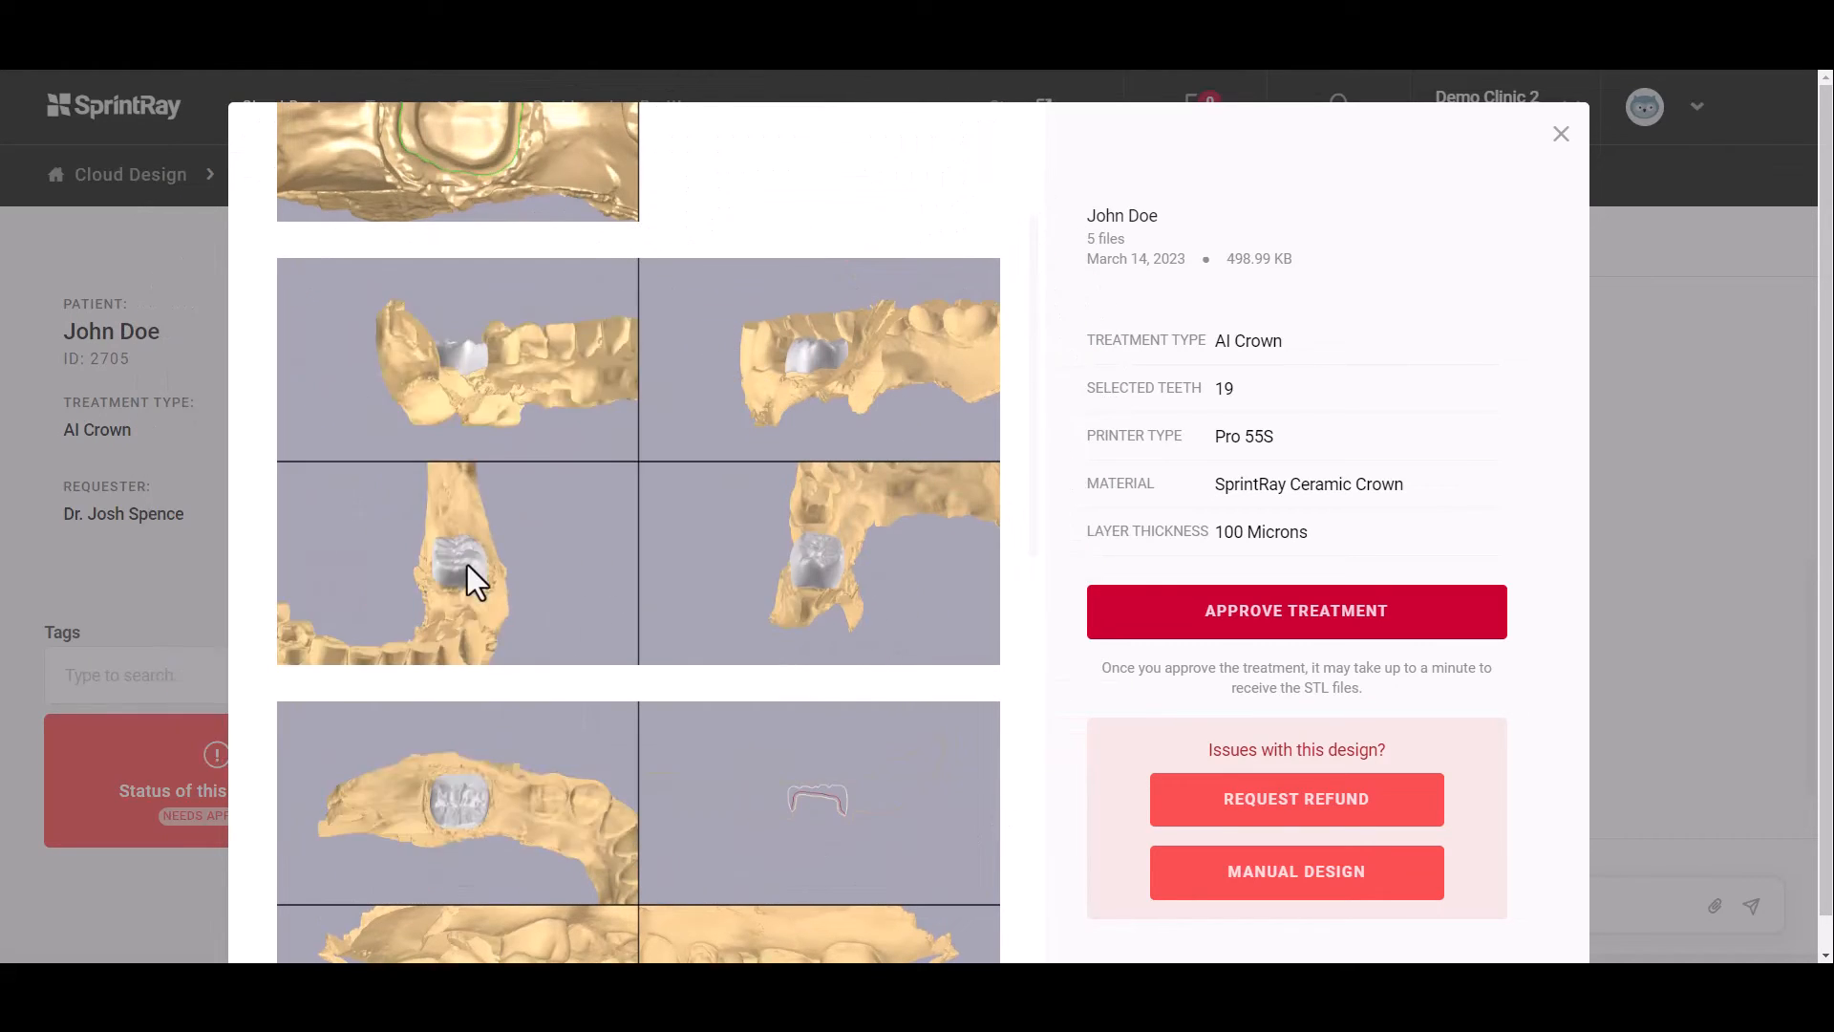
scroll(467, 565, "down", 5)
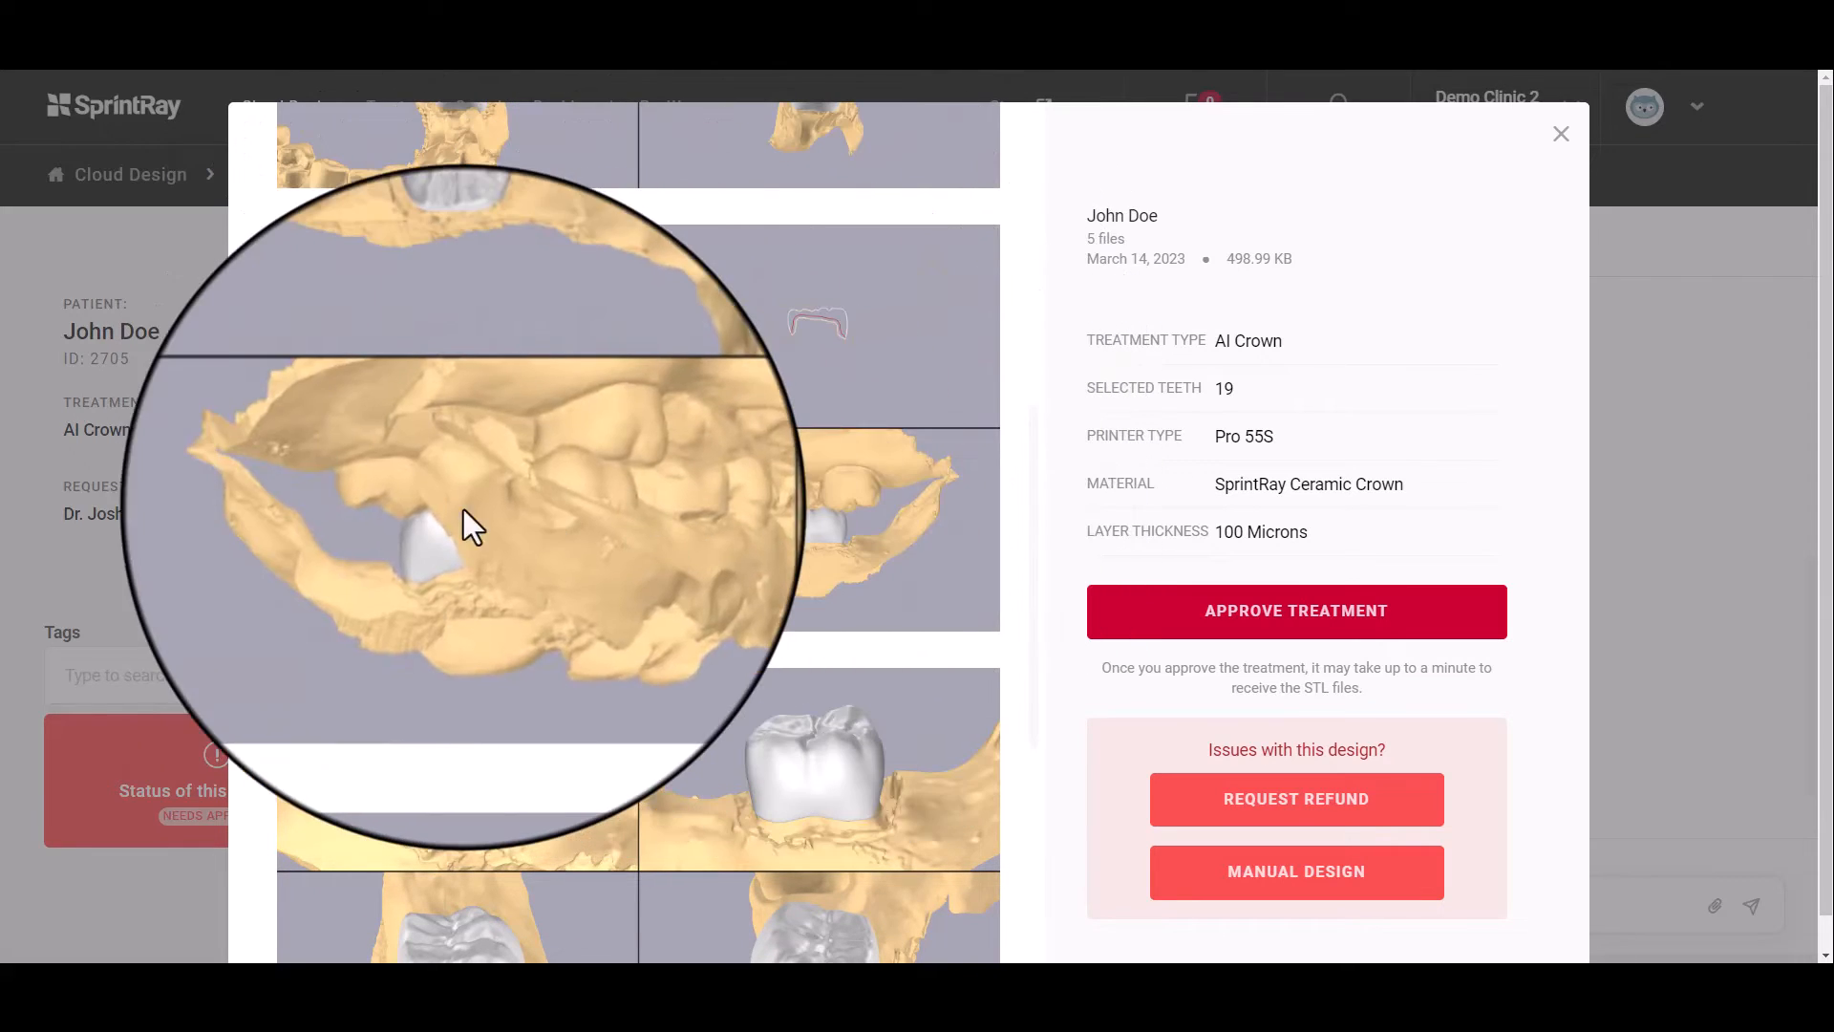
Step: Examine the crown's anatomy and its contact and occlusal distance maps in the preview, and approve the treatment
scroll(449, 508, "down", 4)
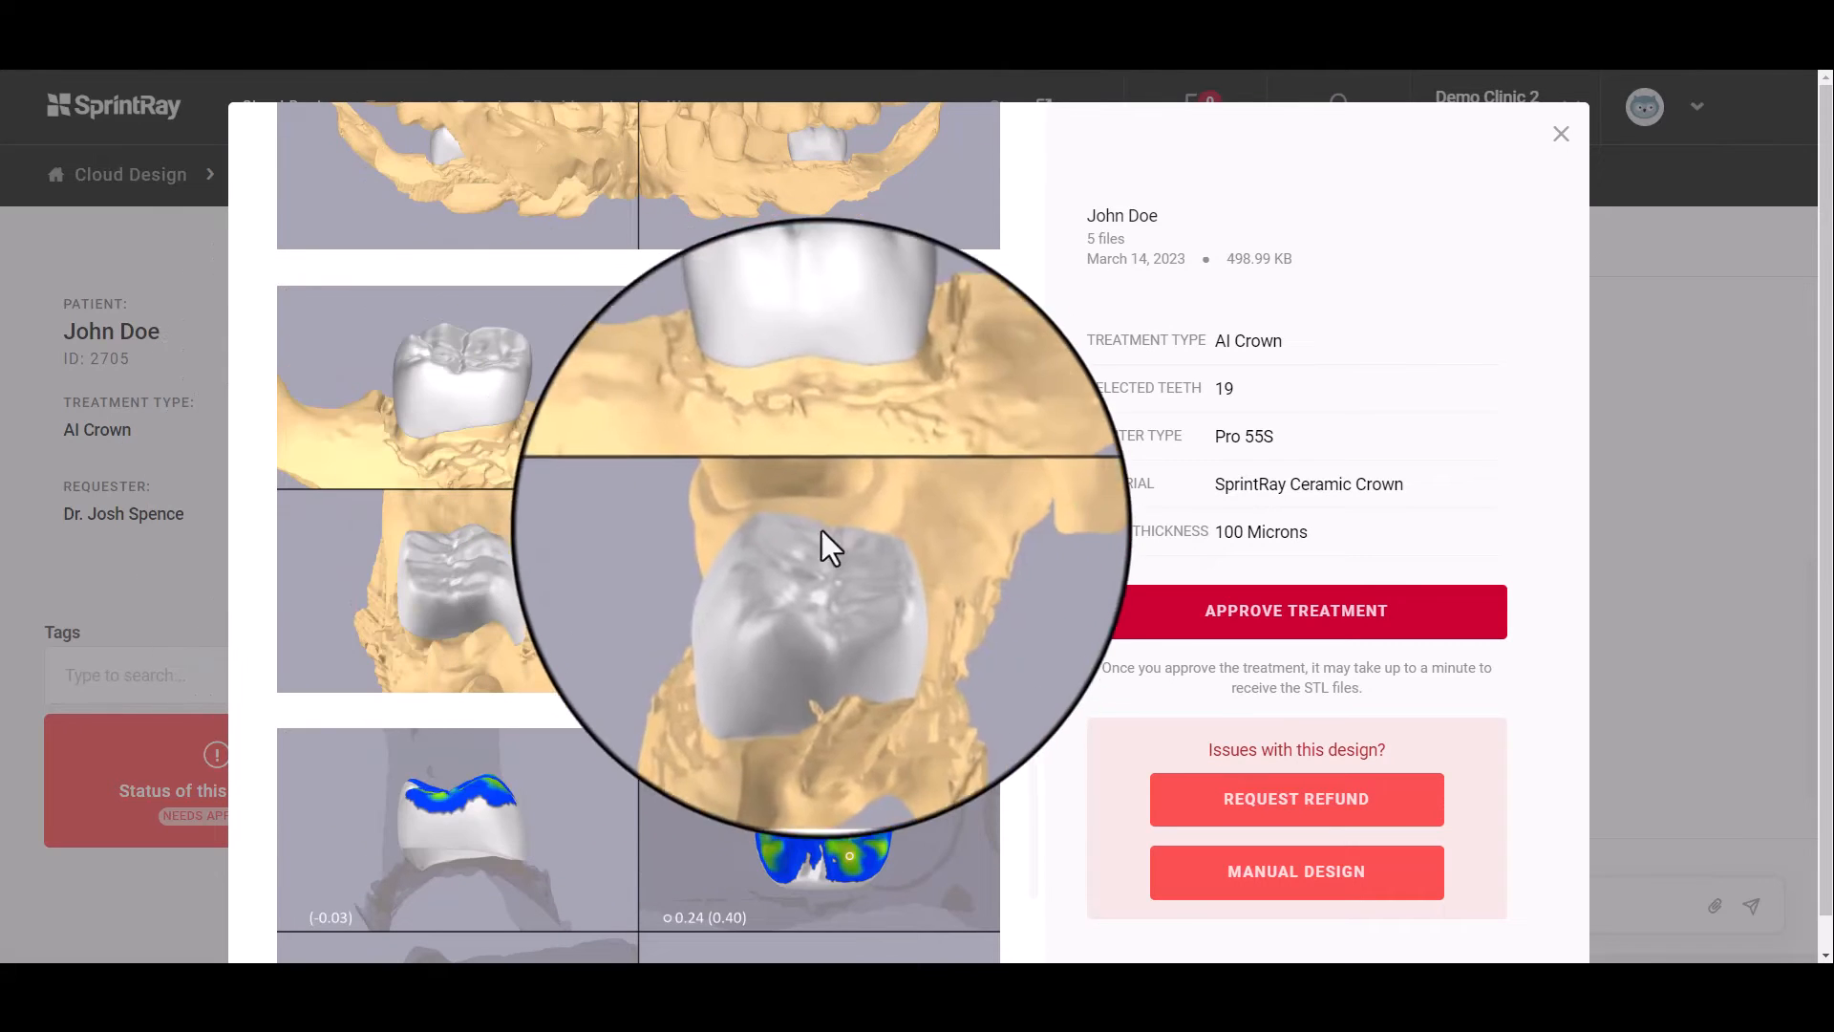
scroll(803, 509, "down", 2)
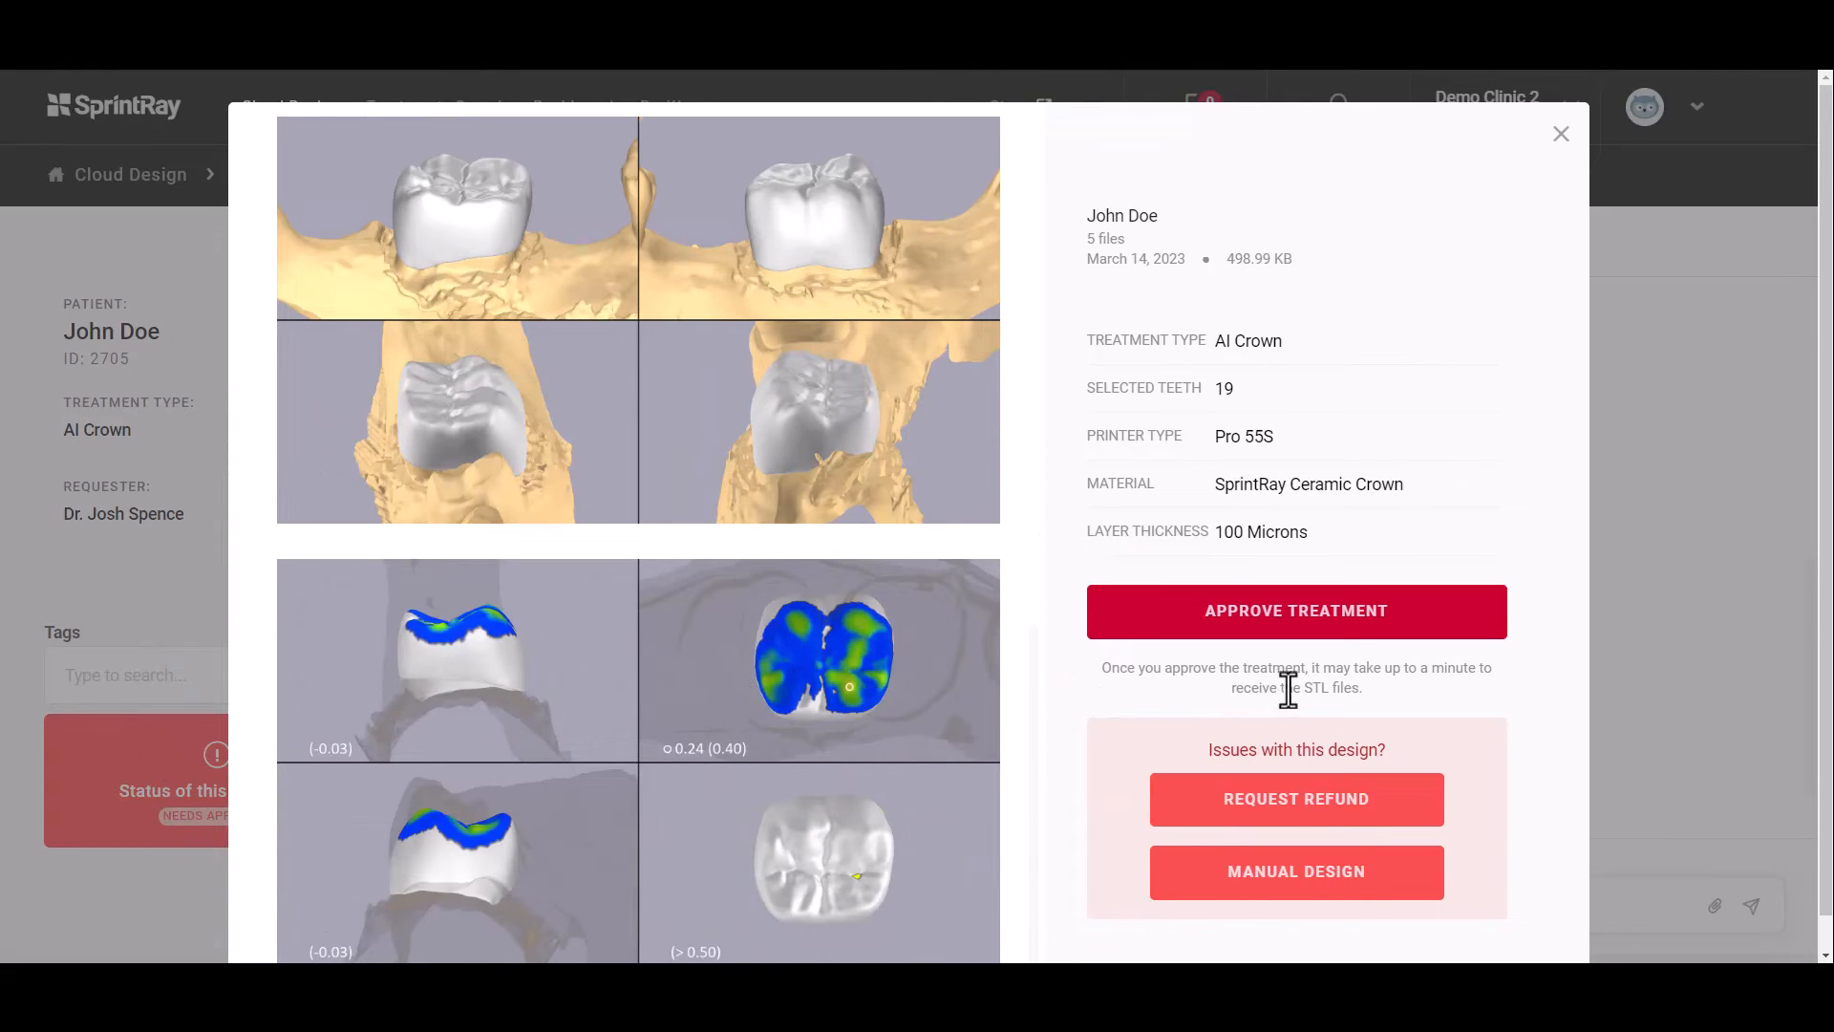
scroll(1317, 680, "down", 1)
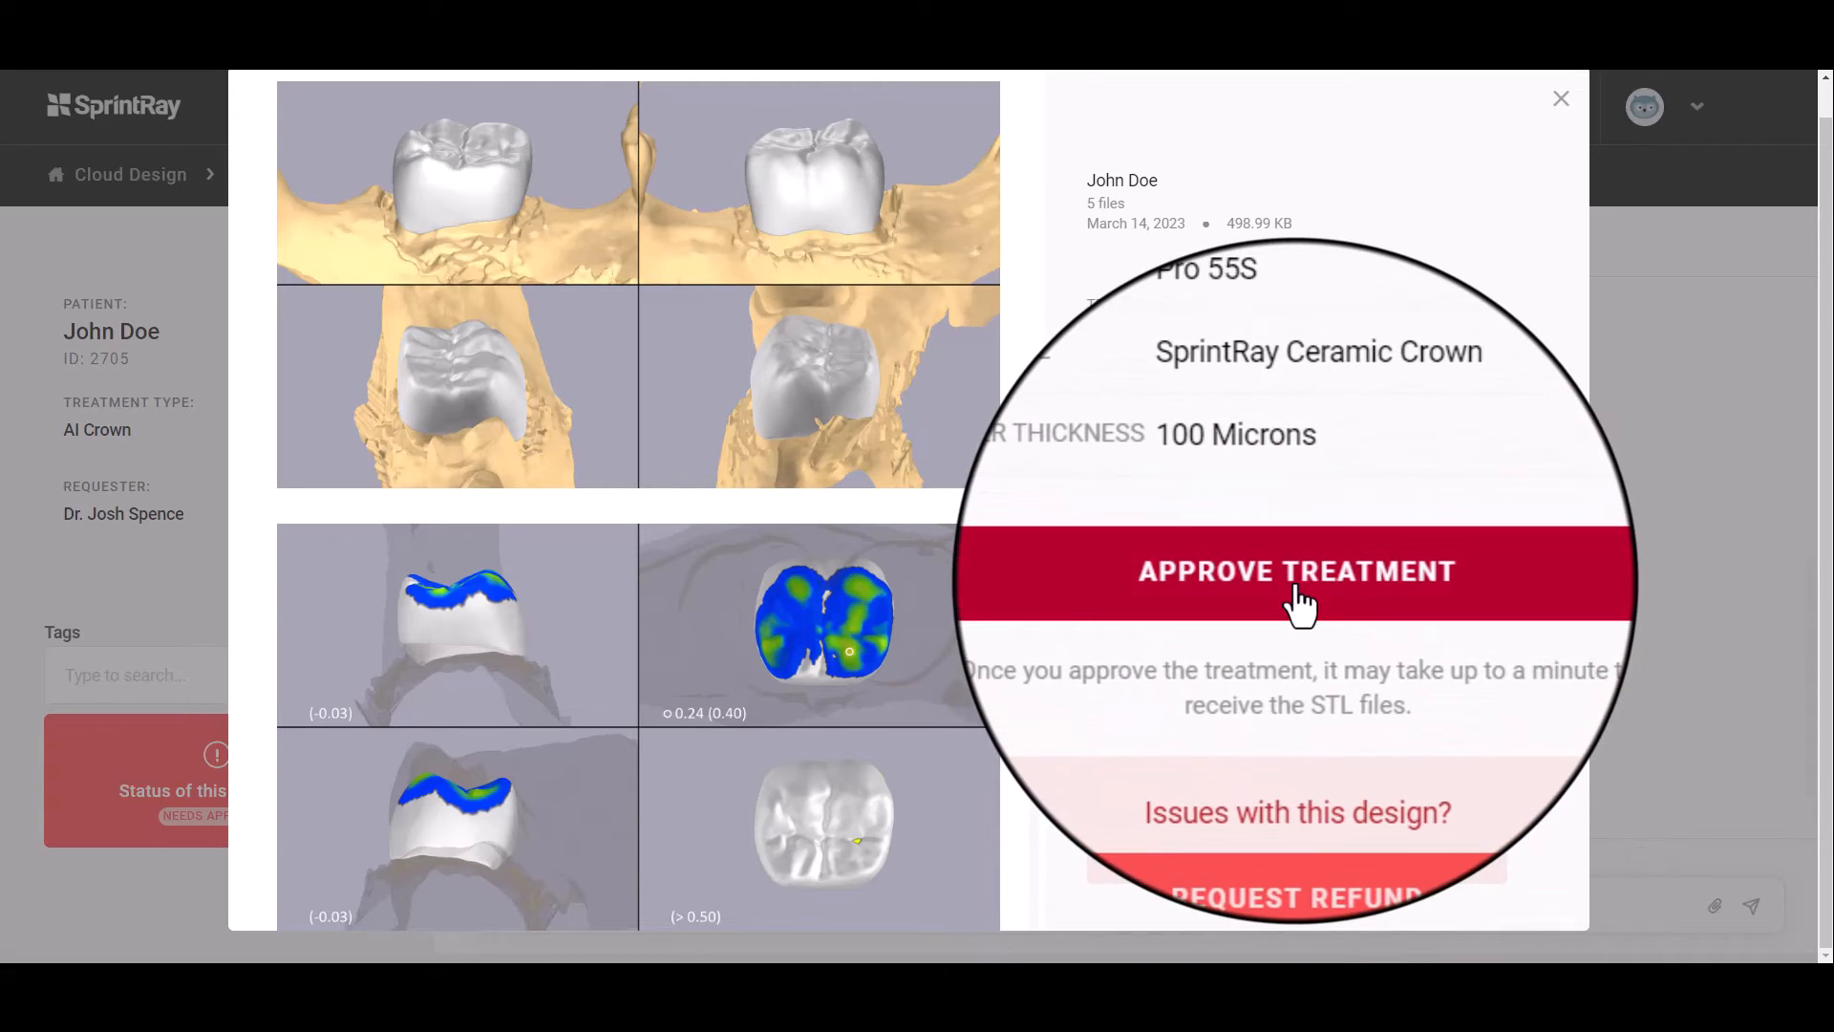
left_click(1297, 587)
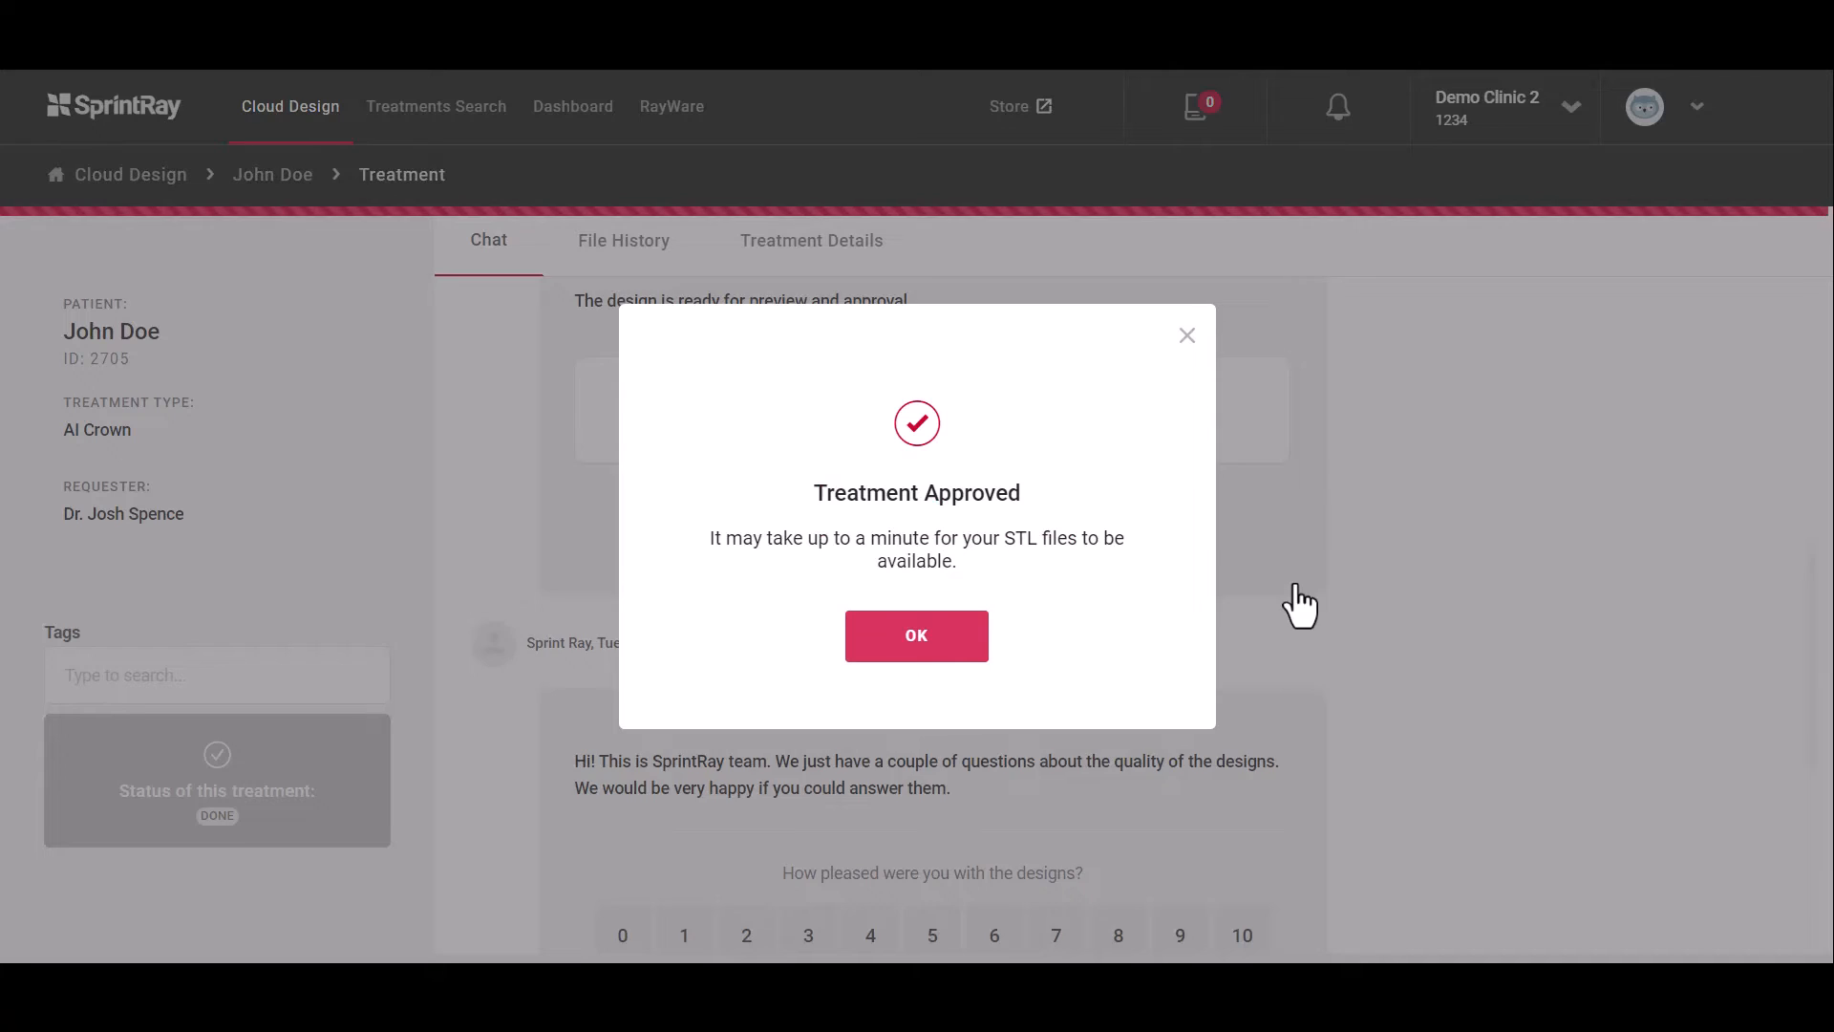
Step: Dismiss the approval confirmation, preview the 19.stl crown file from the approved design and examine the crown's surface
left_click(919, 642)
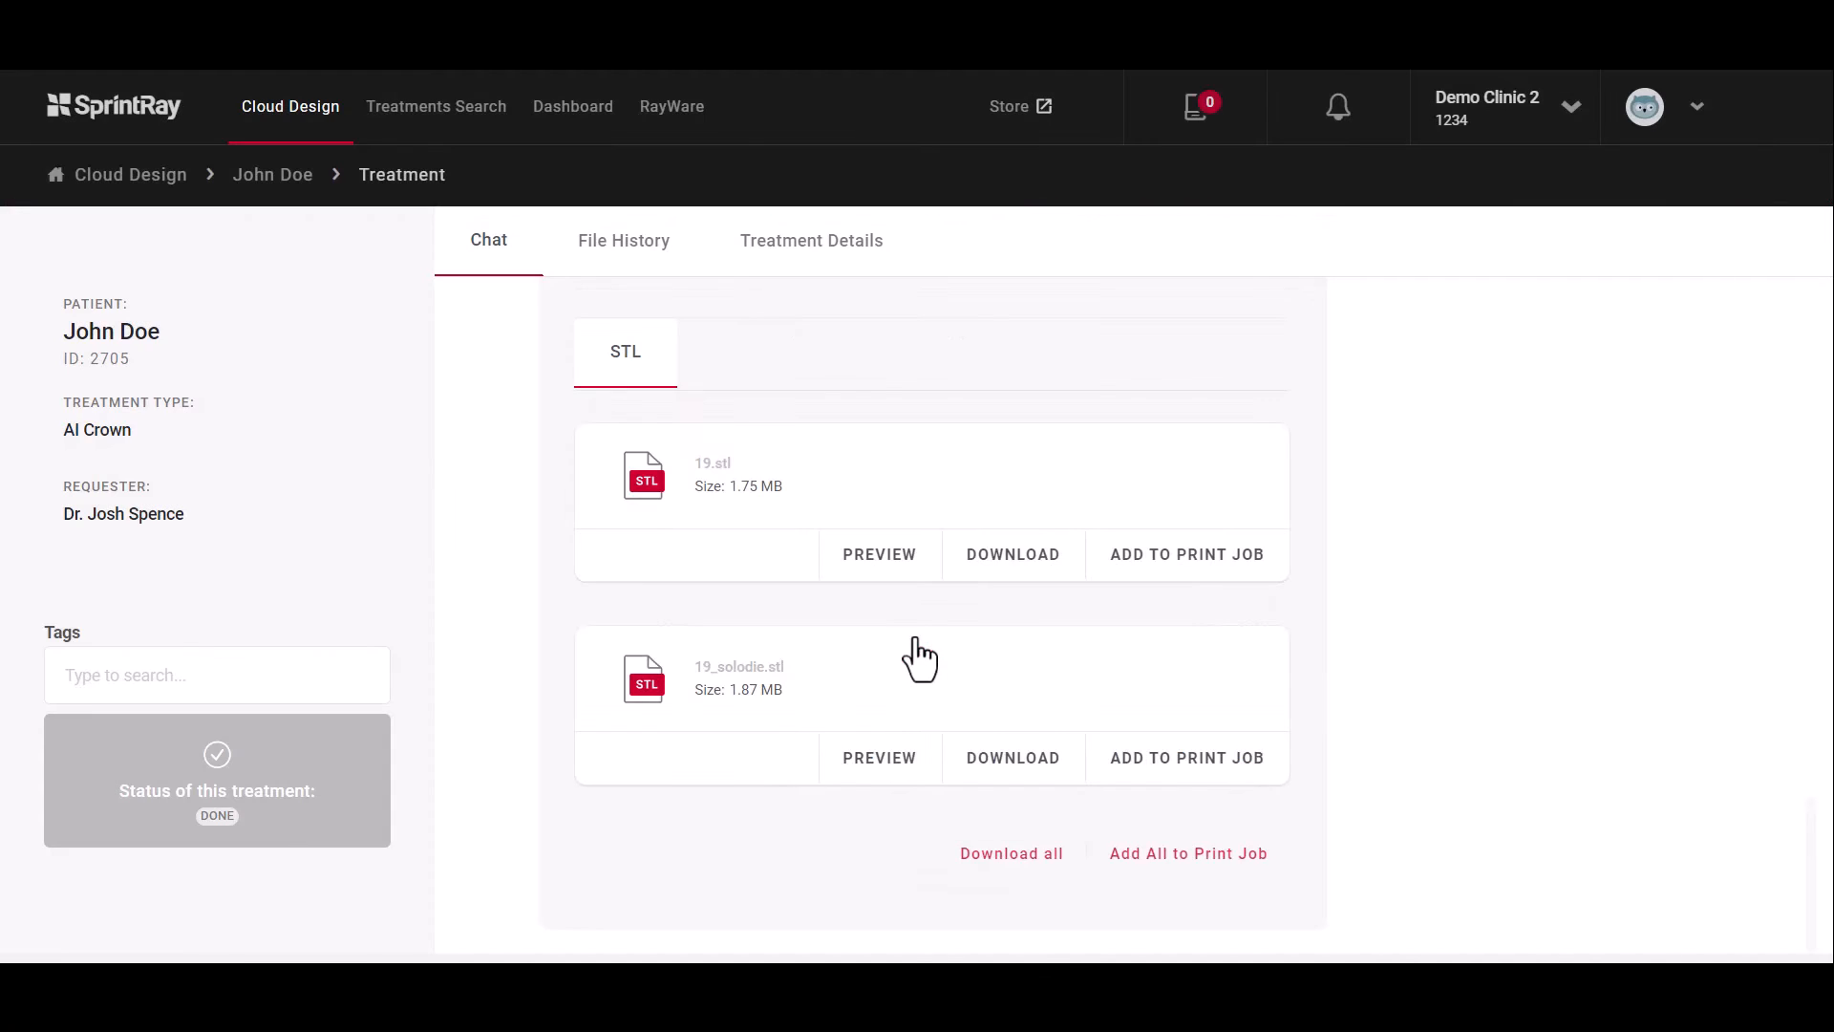
scroll(1328, 619, "up", 2)
scroll(1328, 619, "down", 1)
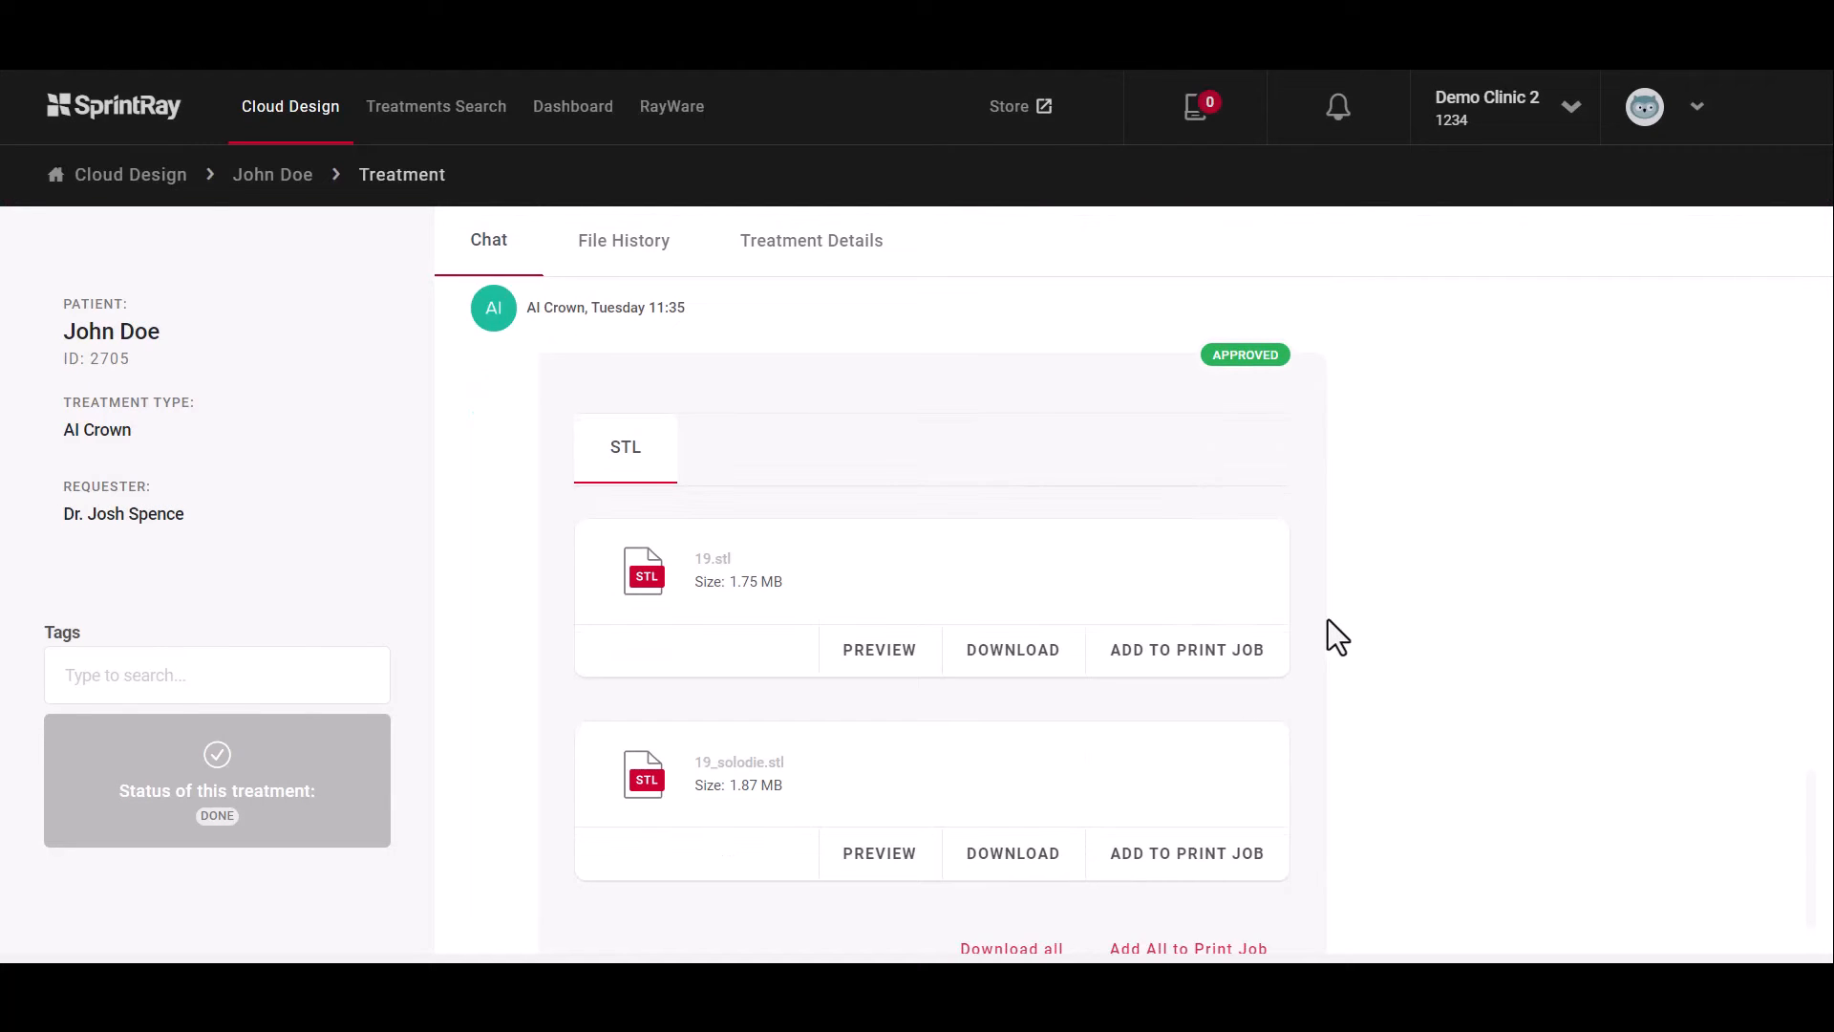
scroll(1327, 619, "down", 1)
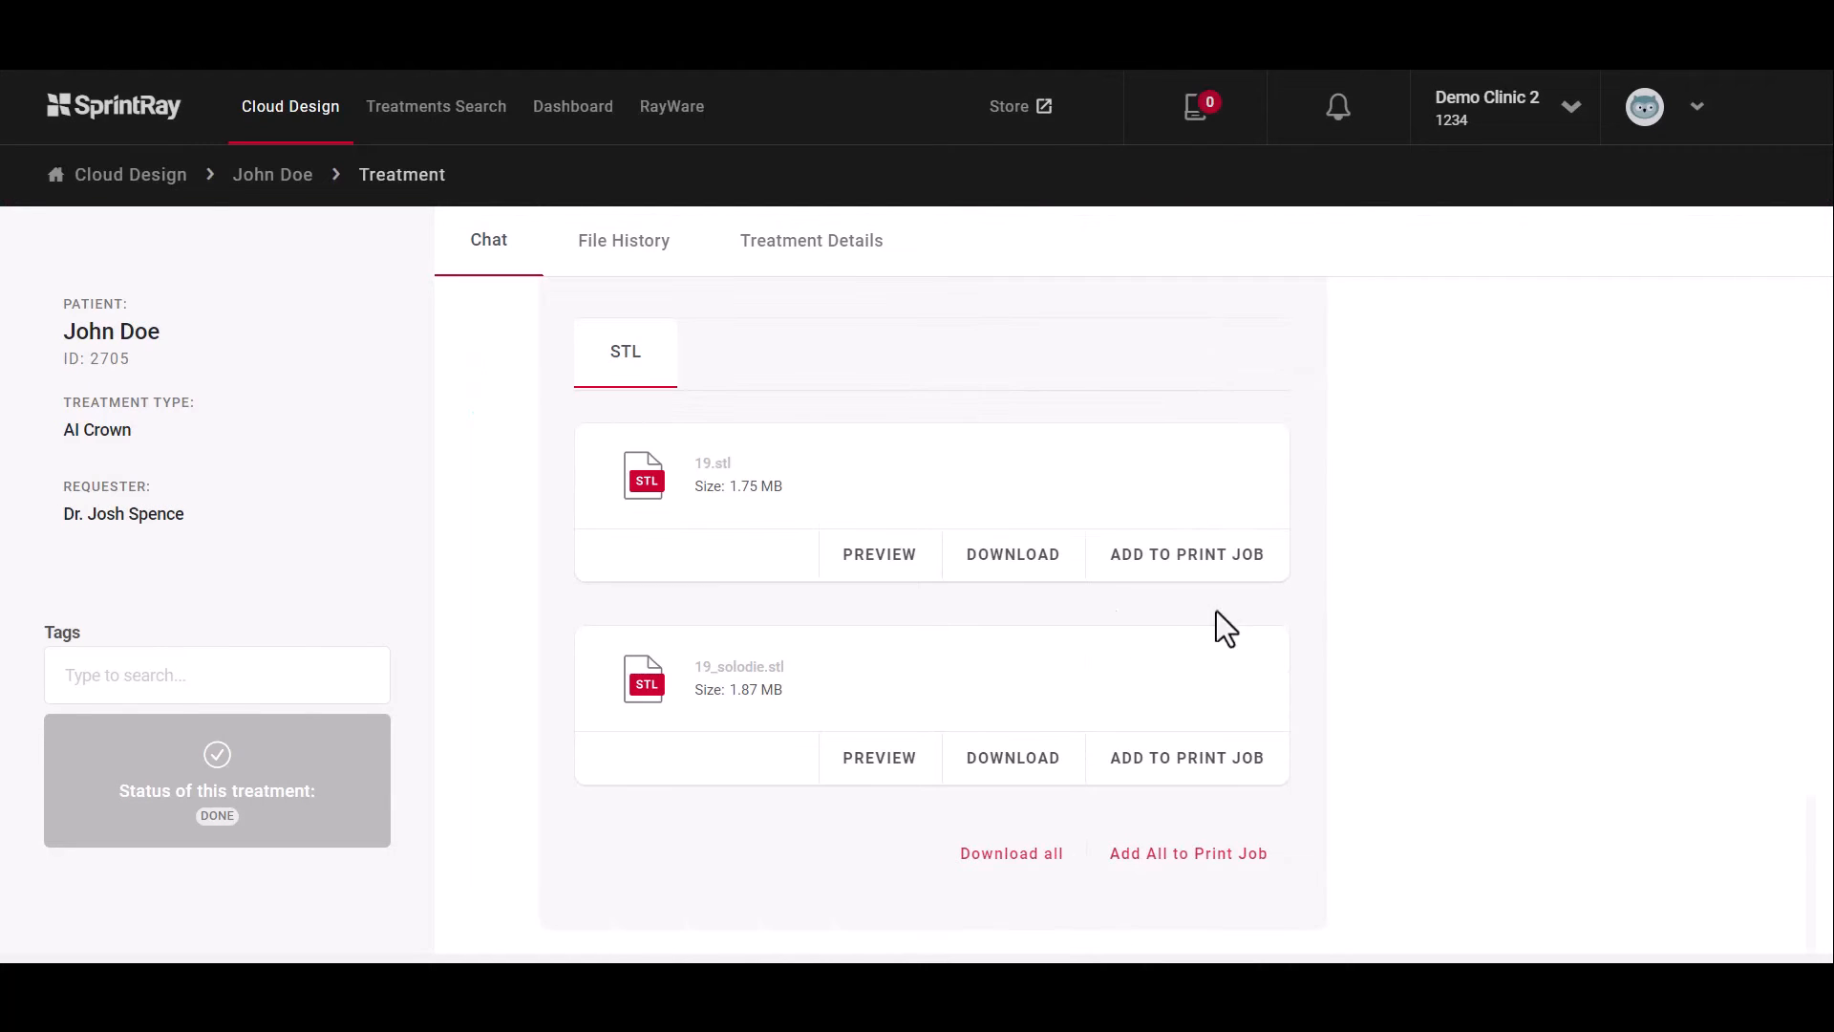
left_click(881, 556)
scroll(662, 528, "up", 5)
left_click_drag(662, 527, 738, 624)
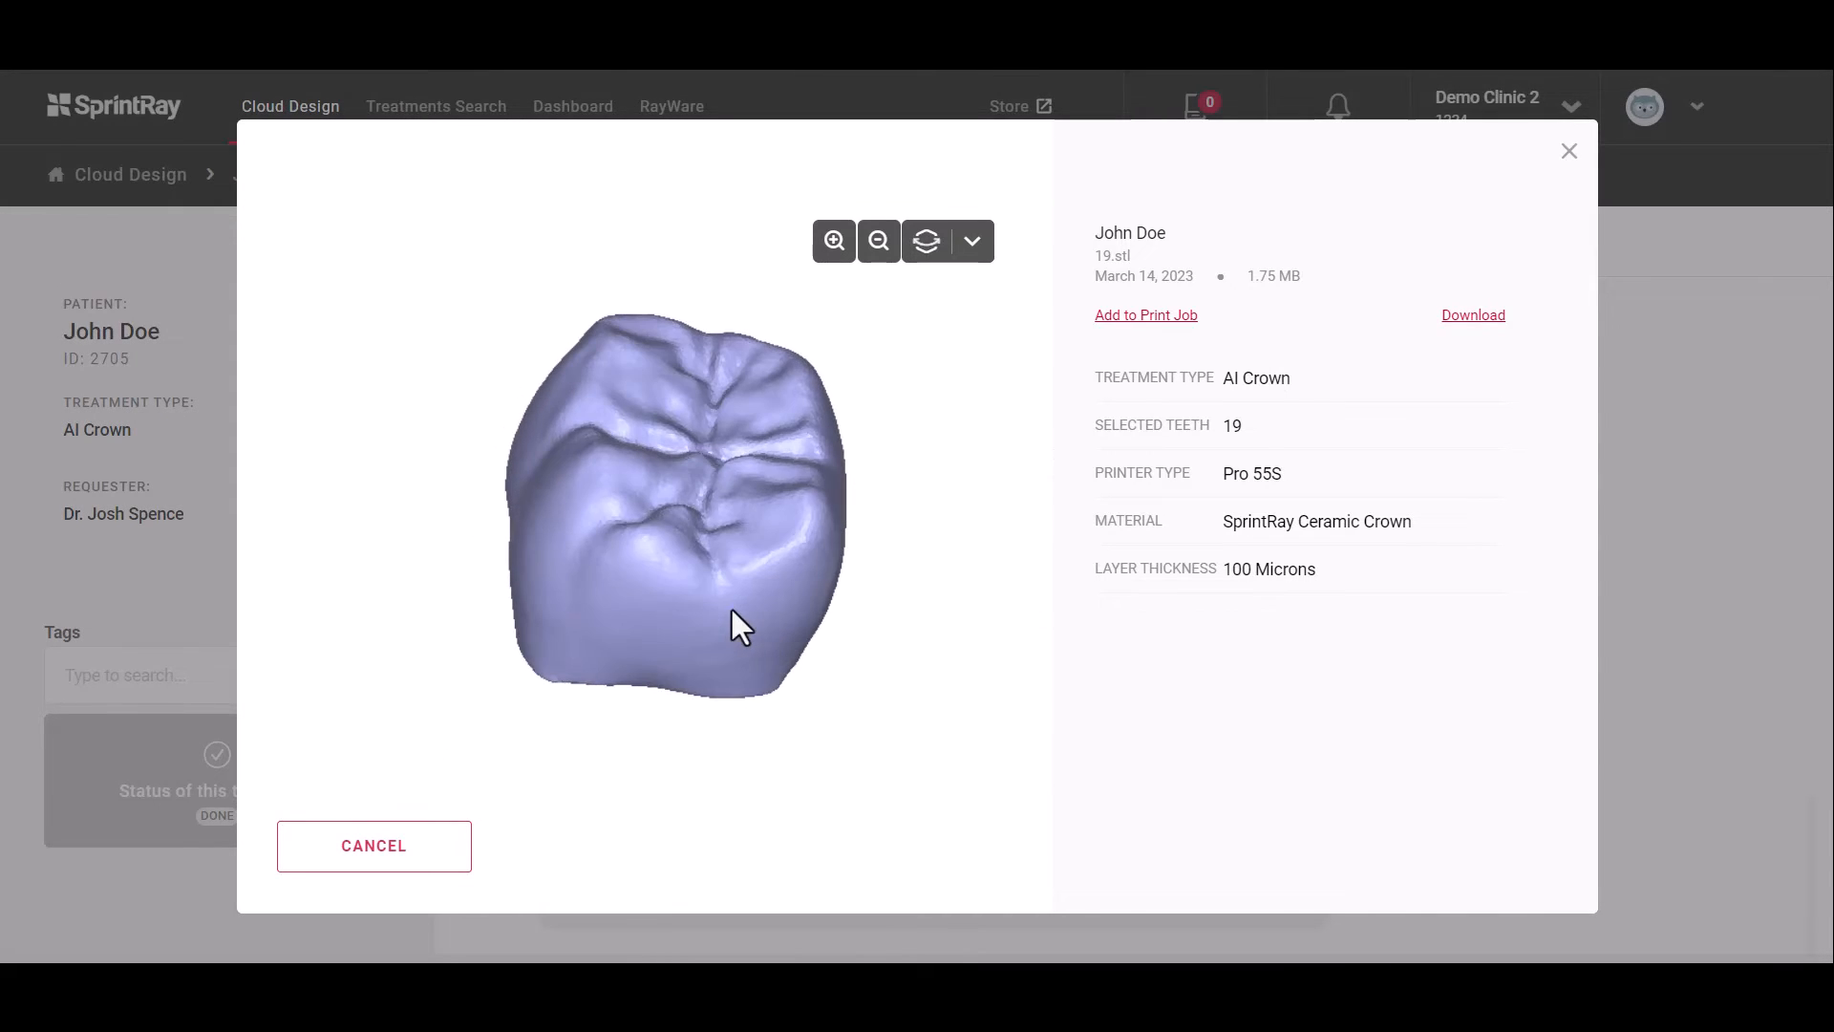
left_click(1569, 153)
Step: Preview the 19_solodie.stl file and examine the die from several angles
left_click(879, 754)
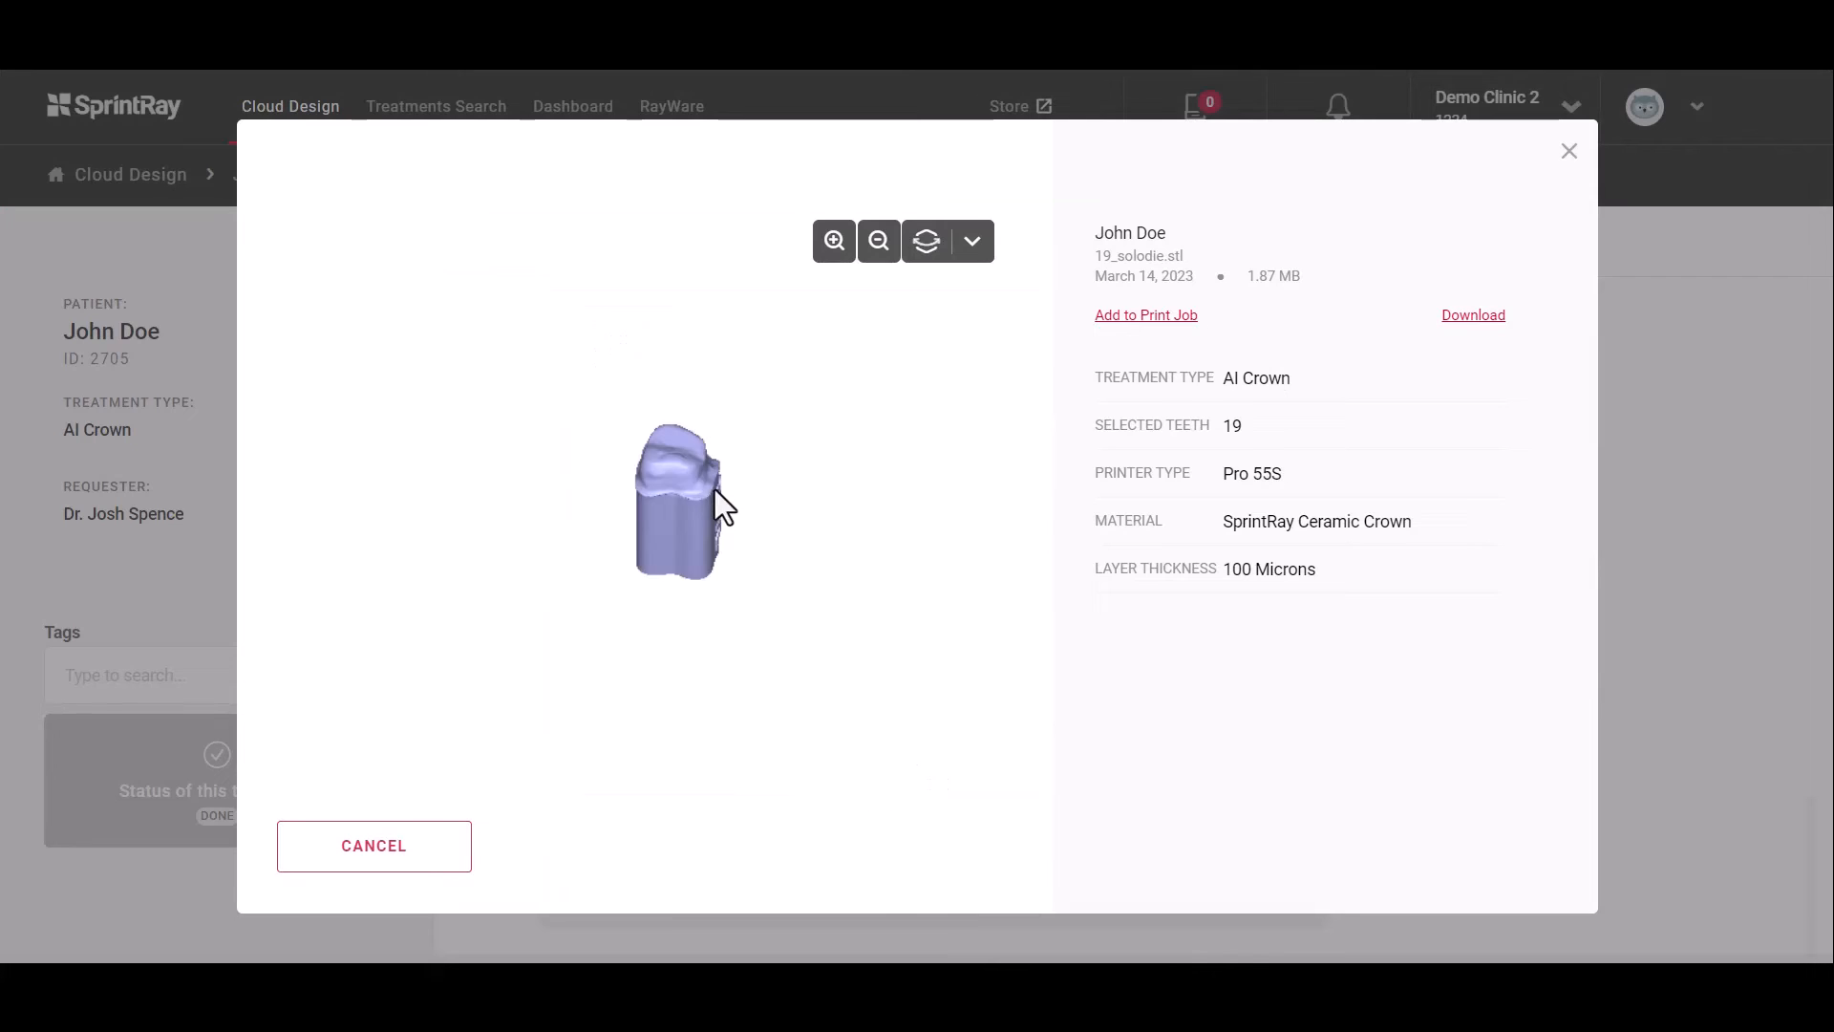
left_click_drag(717, 507, 638, 489)
scroll(638, 489, "up", 3)
left_click_drag(704, 544, 835, 561)
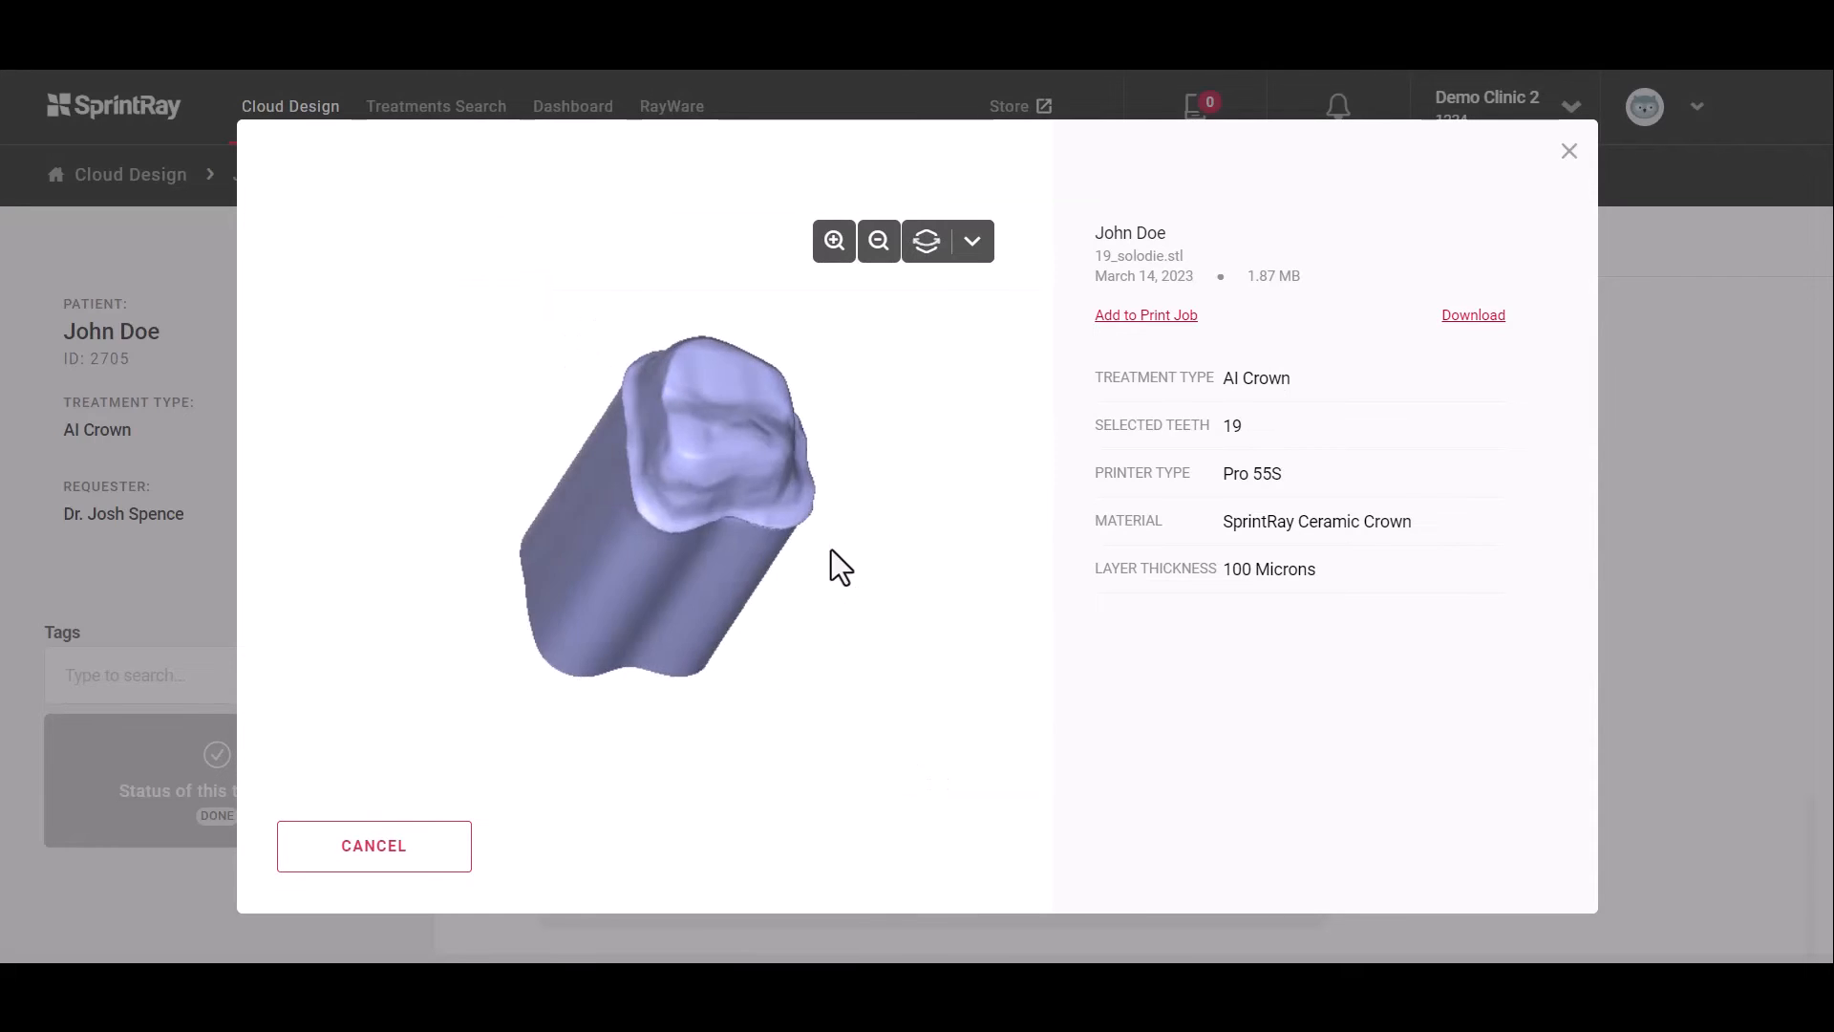
left_click(1570, 153)
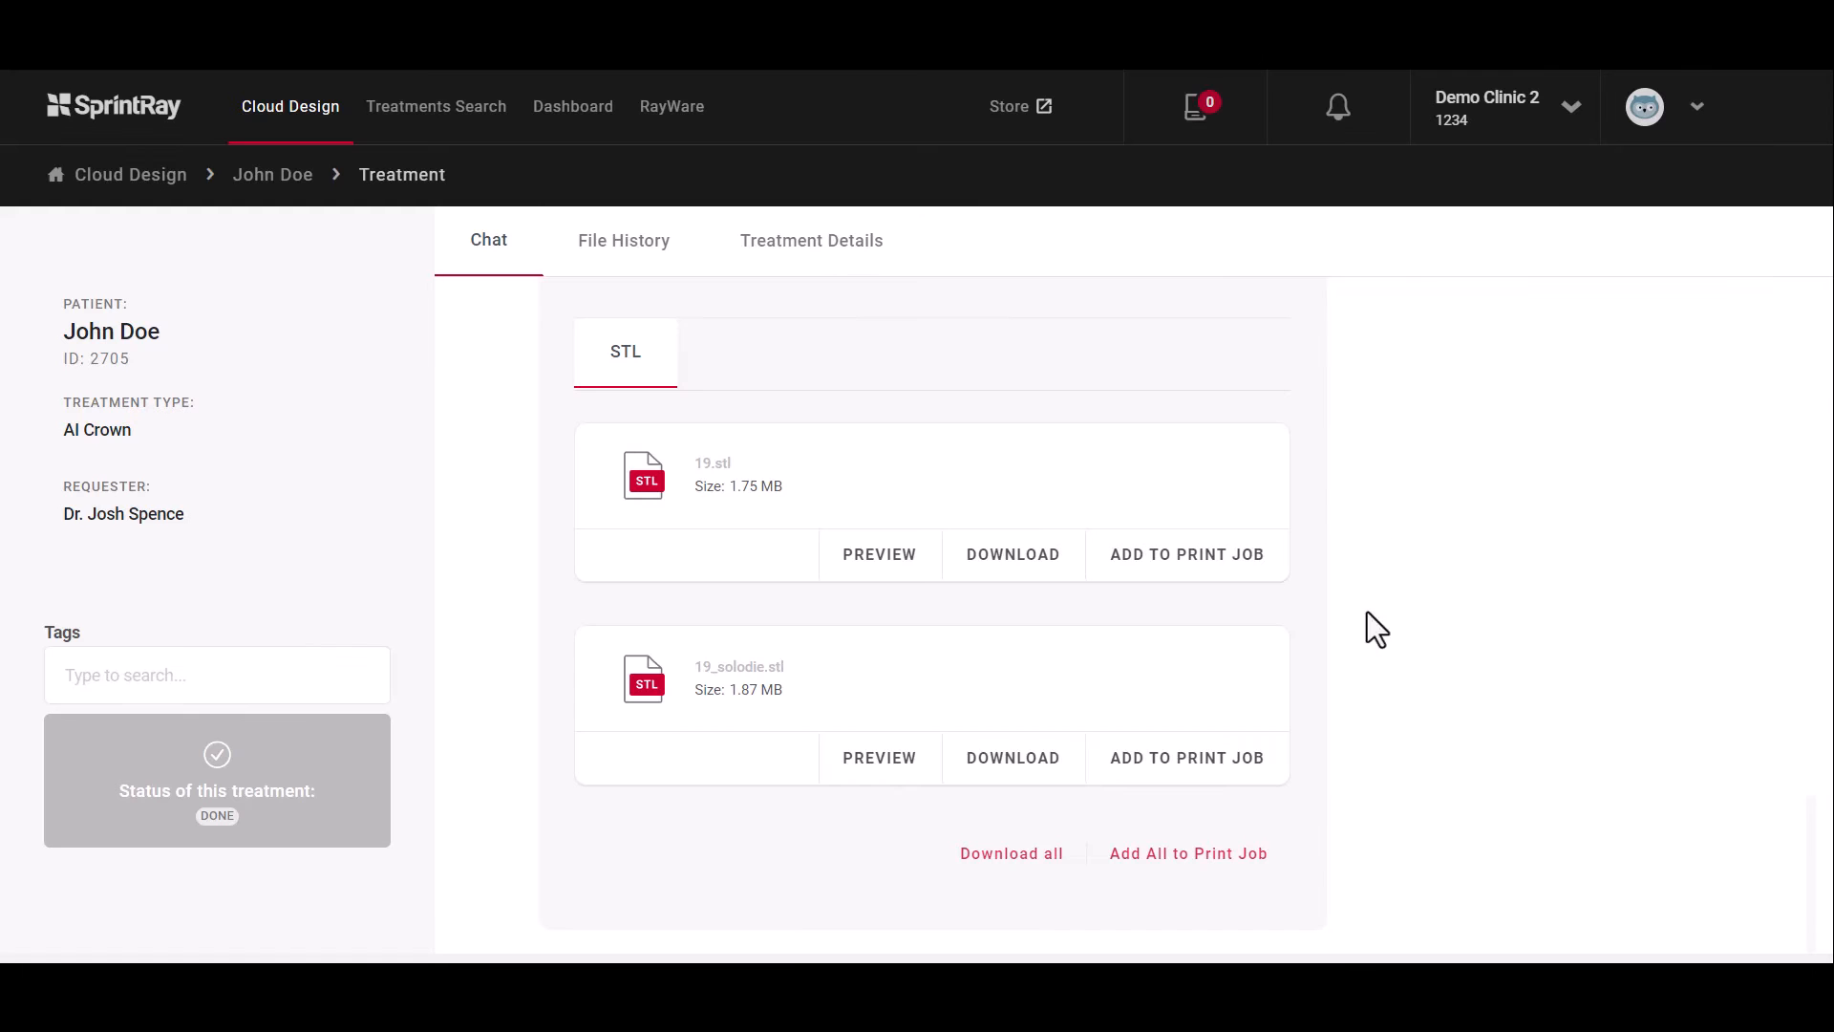
Step: Add 19.stl to the print job, set up the print in RayWare and inspect the crown on the build platform
left_click(1194, 558)
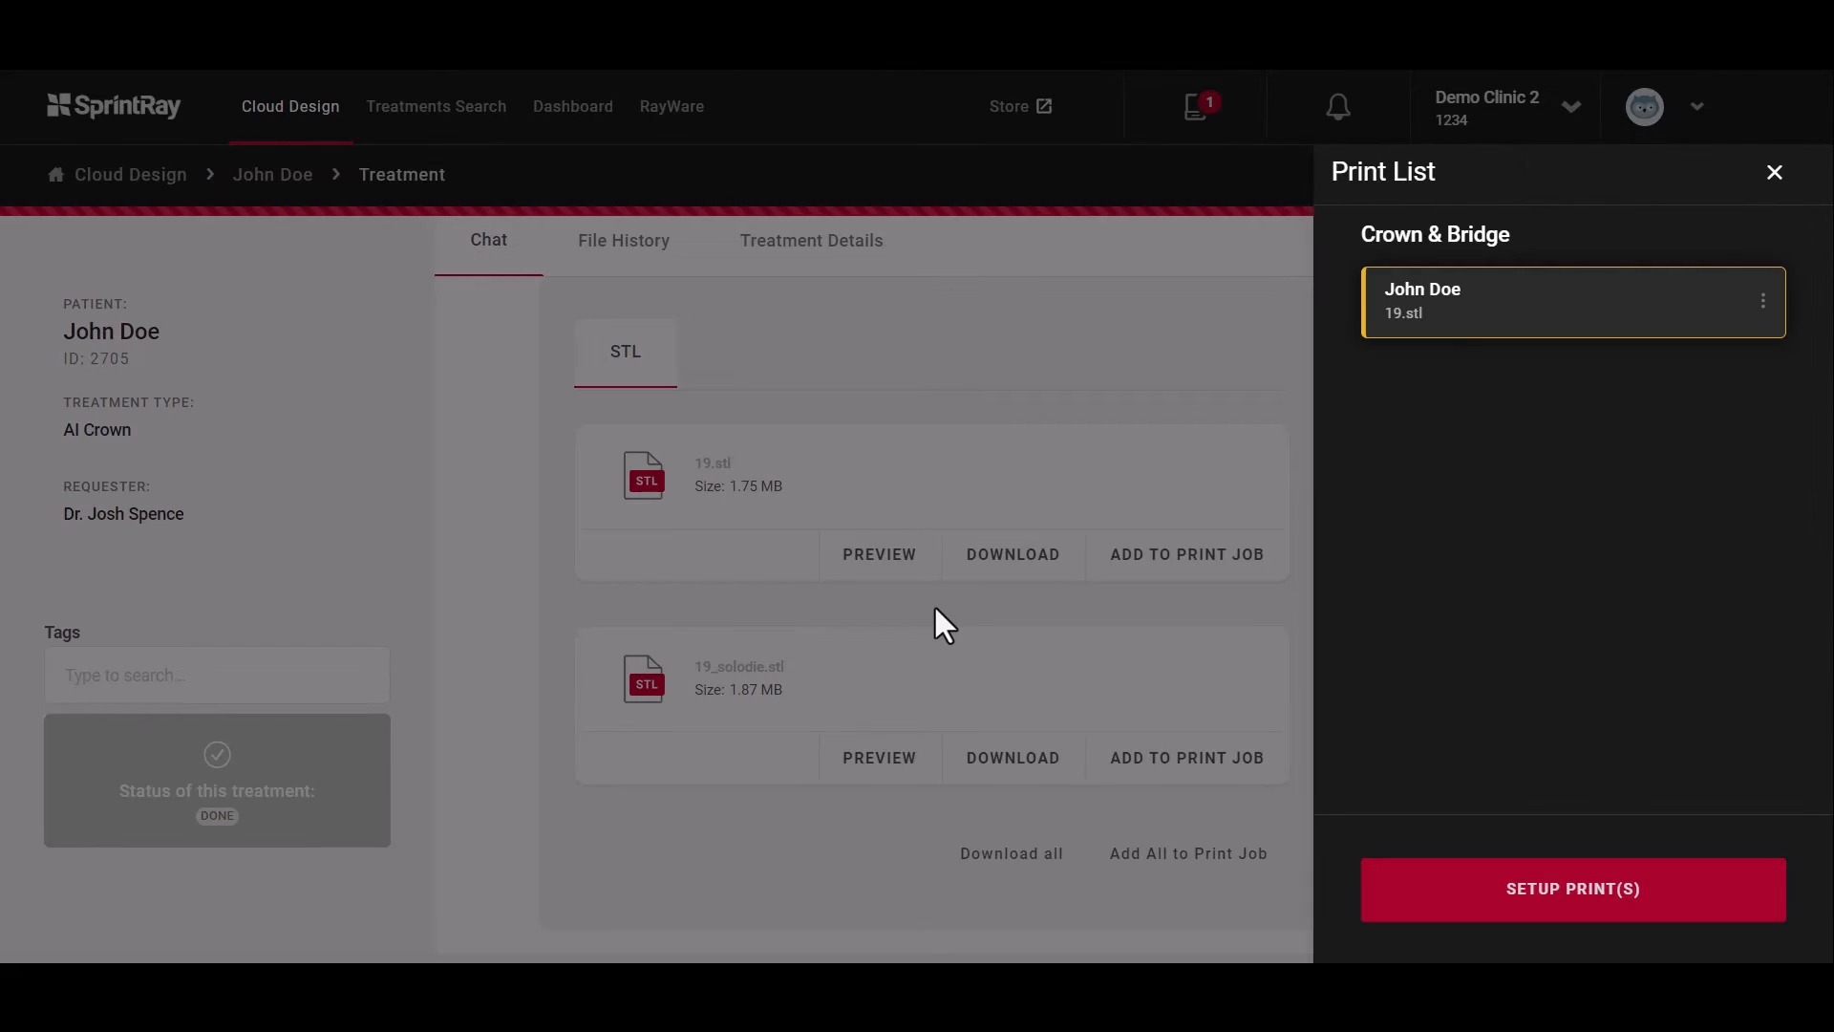
left_click(1574, 890)
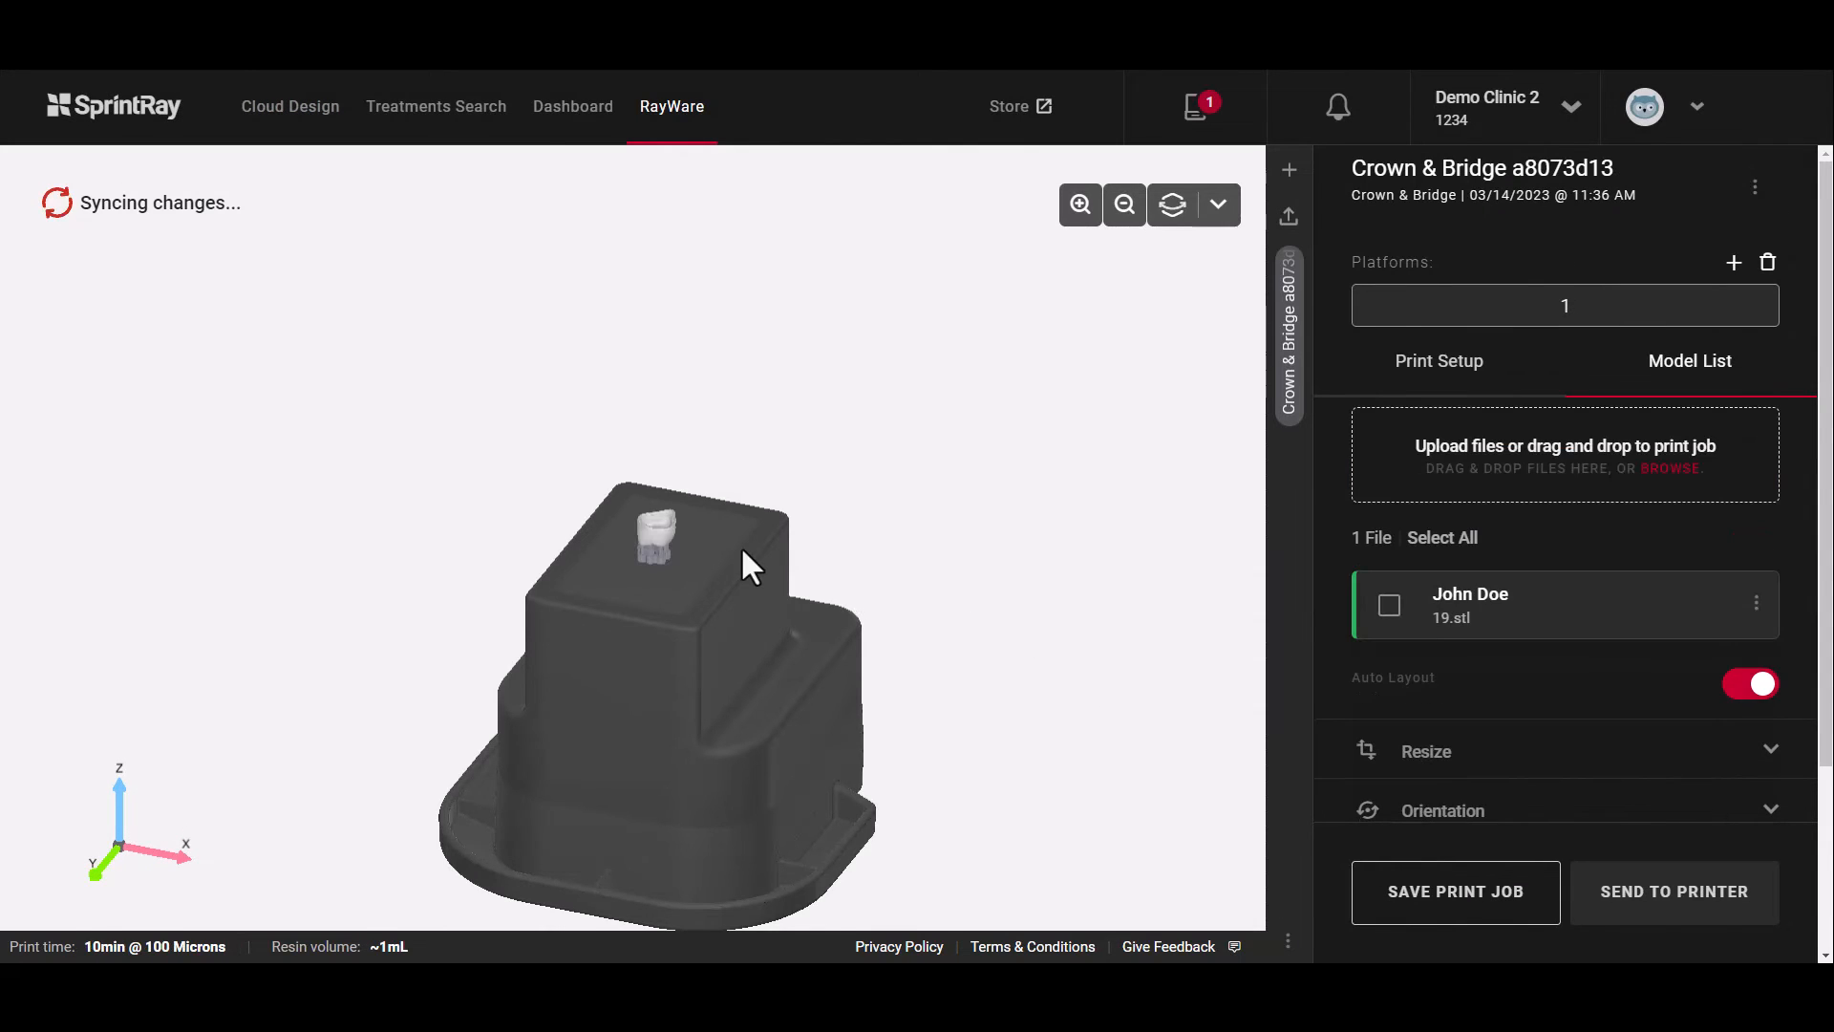
scroll(742, 546, "up", 3)
scroll(741, 546, "up", 2)
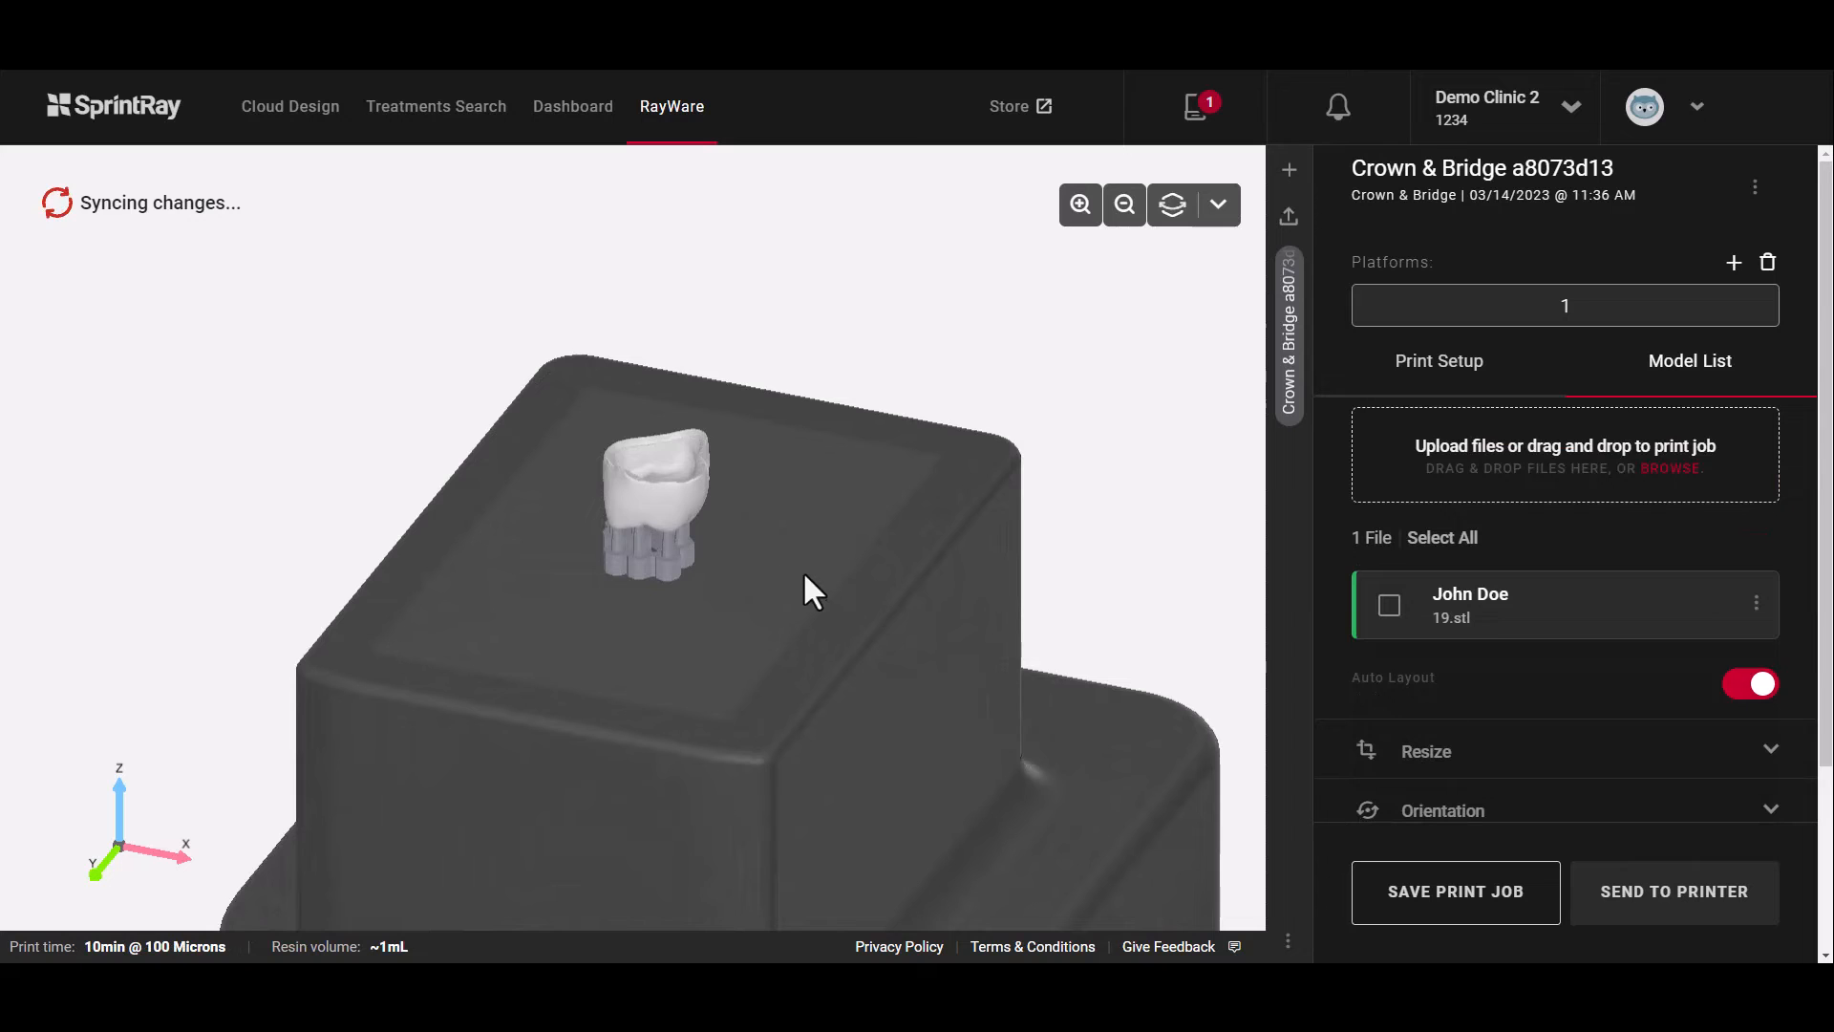
left_click_drag(715, 588, 803, 593)
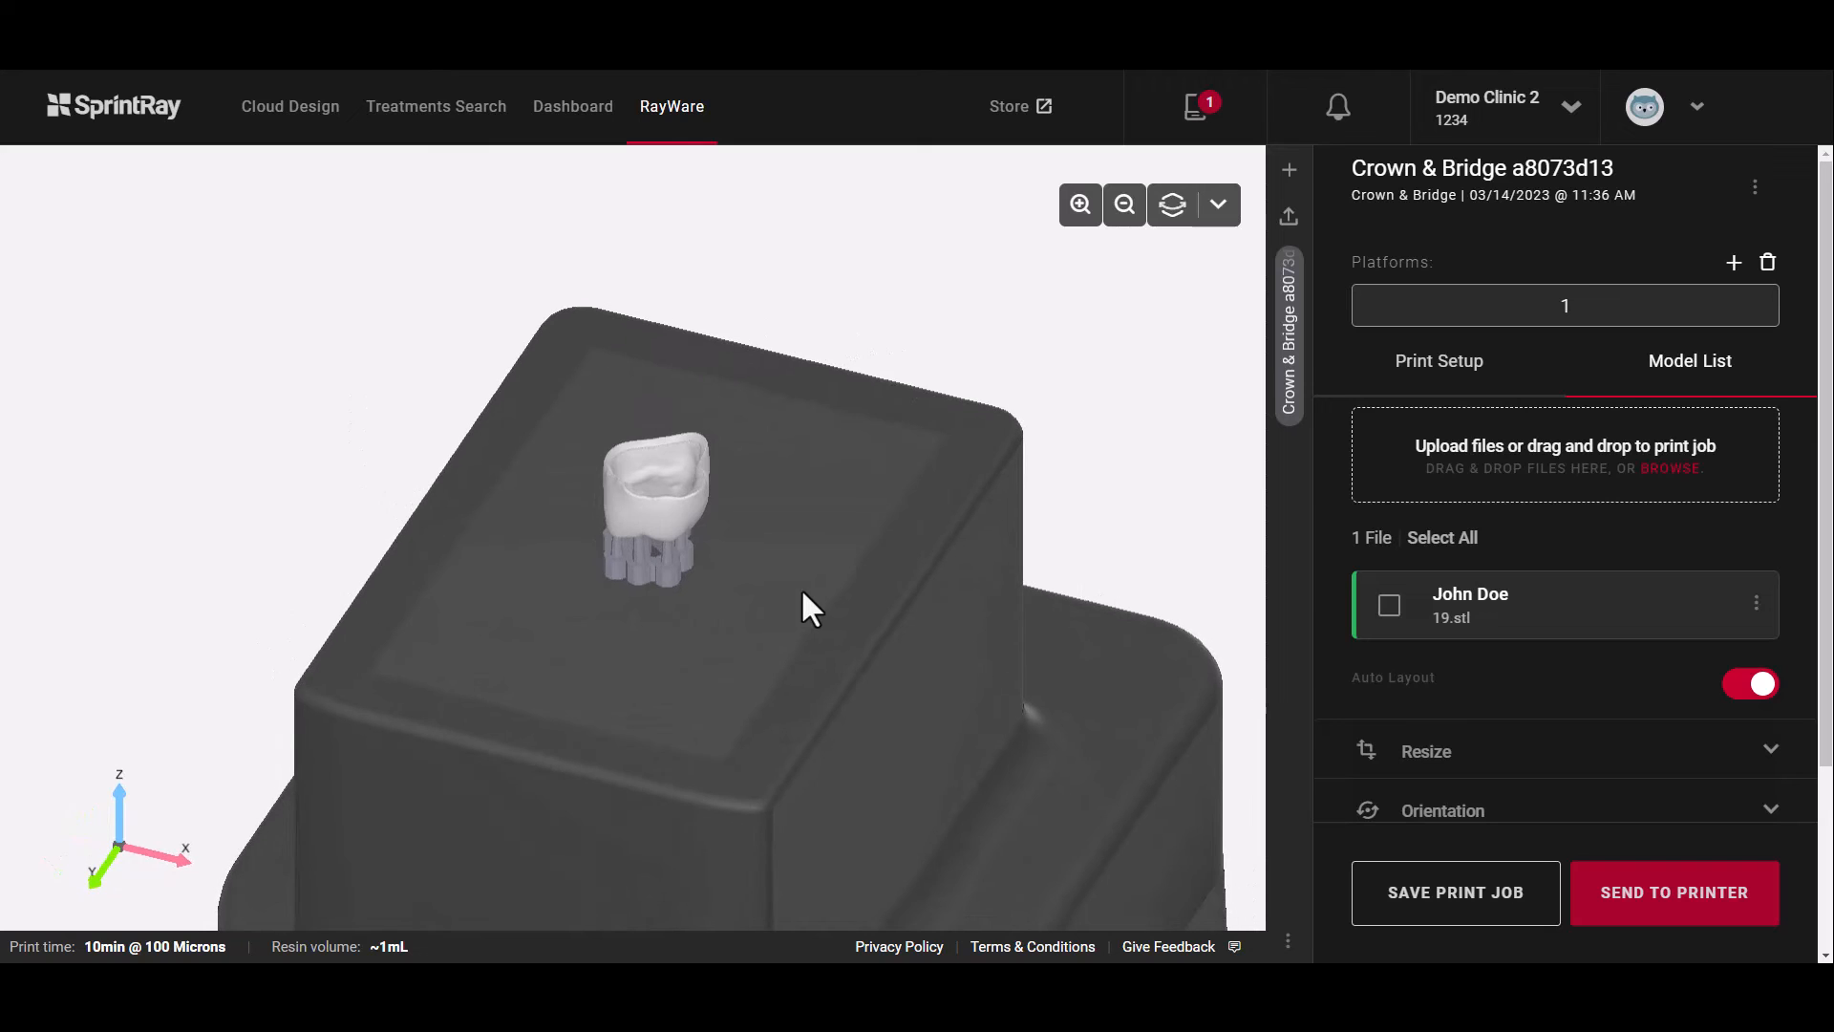
Step: Enable Support Raft in the Crown and Bridge print setup, save the change and inspect the crown's raft
left_click(1460, 374)
scroll(1559, 659, "down", 3)
scroll(1562, 659, "down", 1)
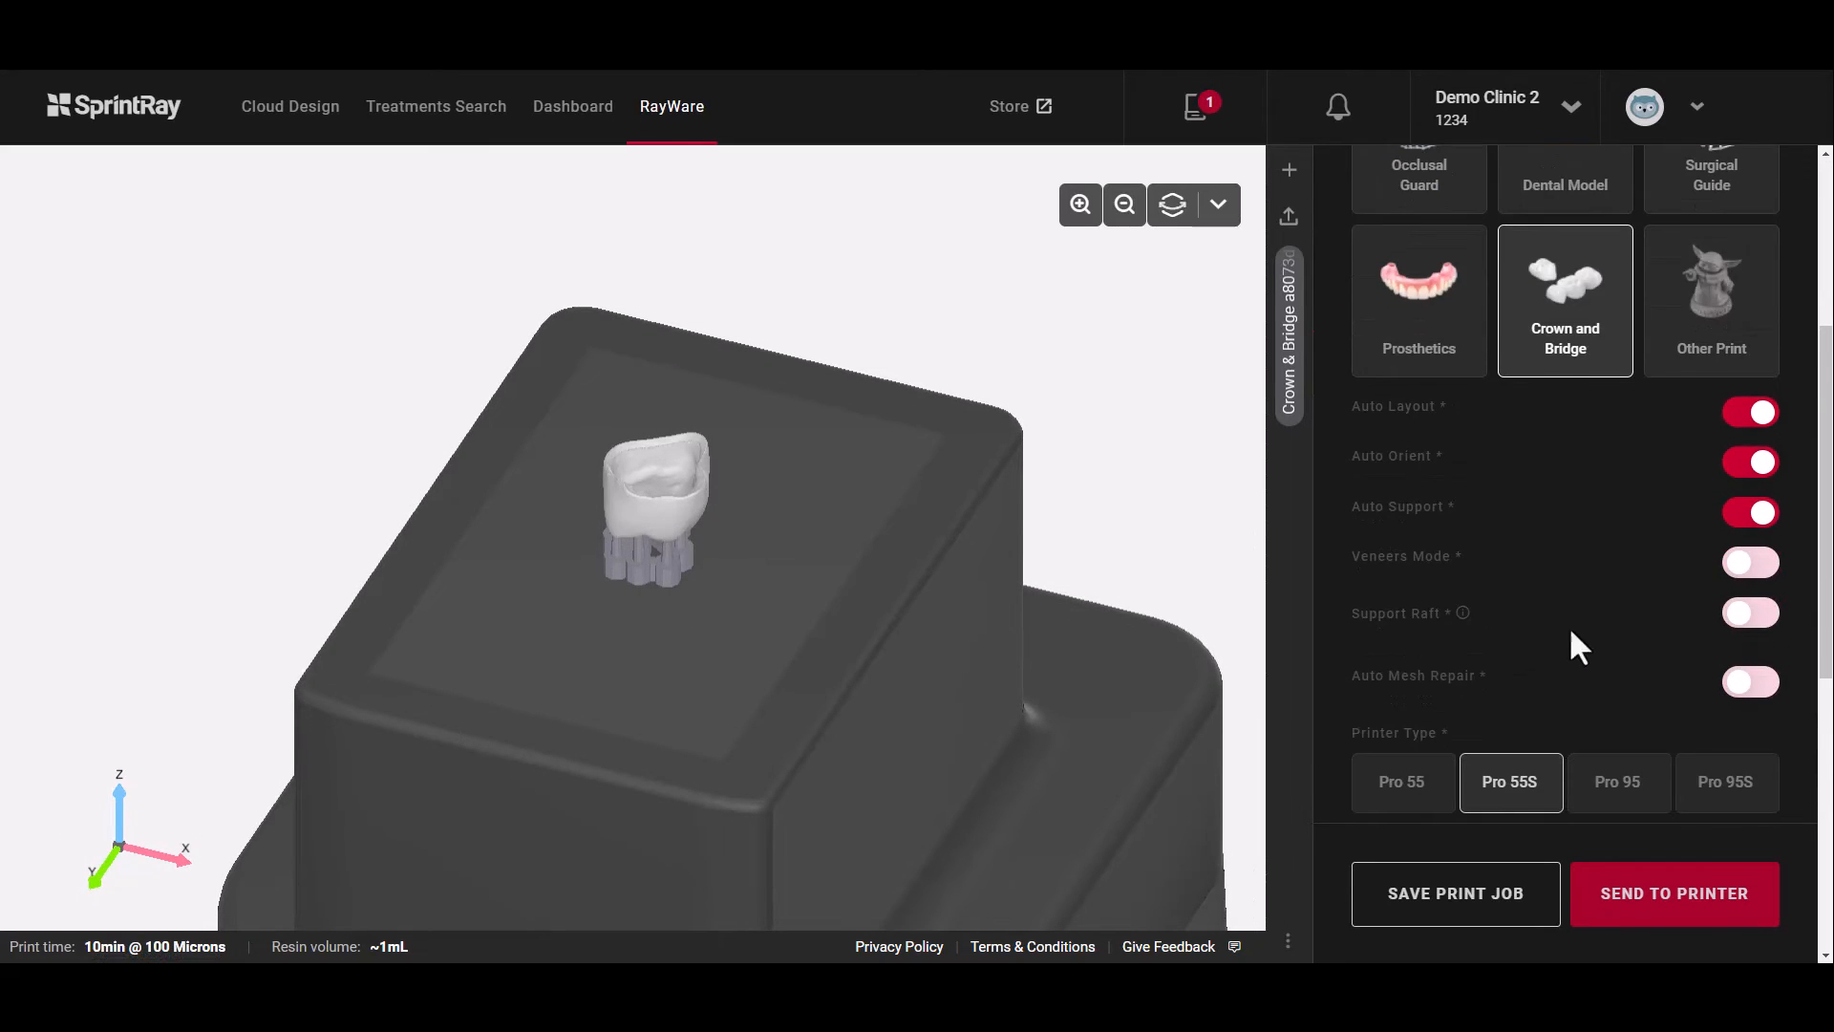
left_click(1750, 614)
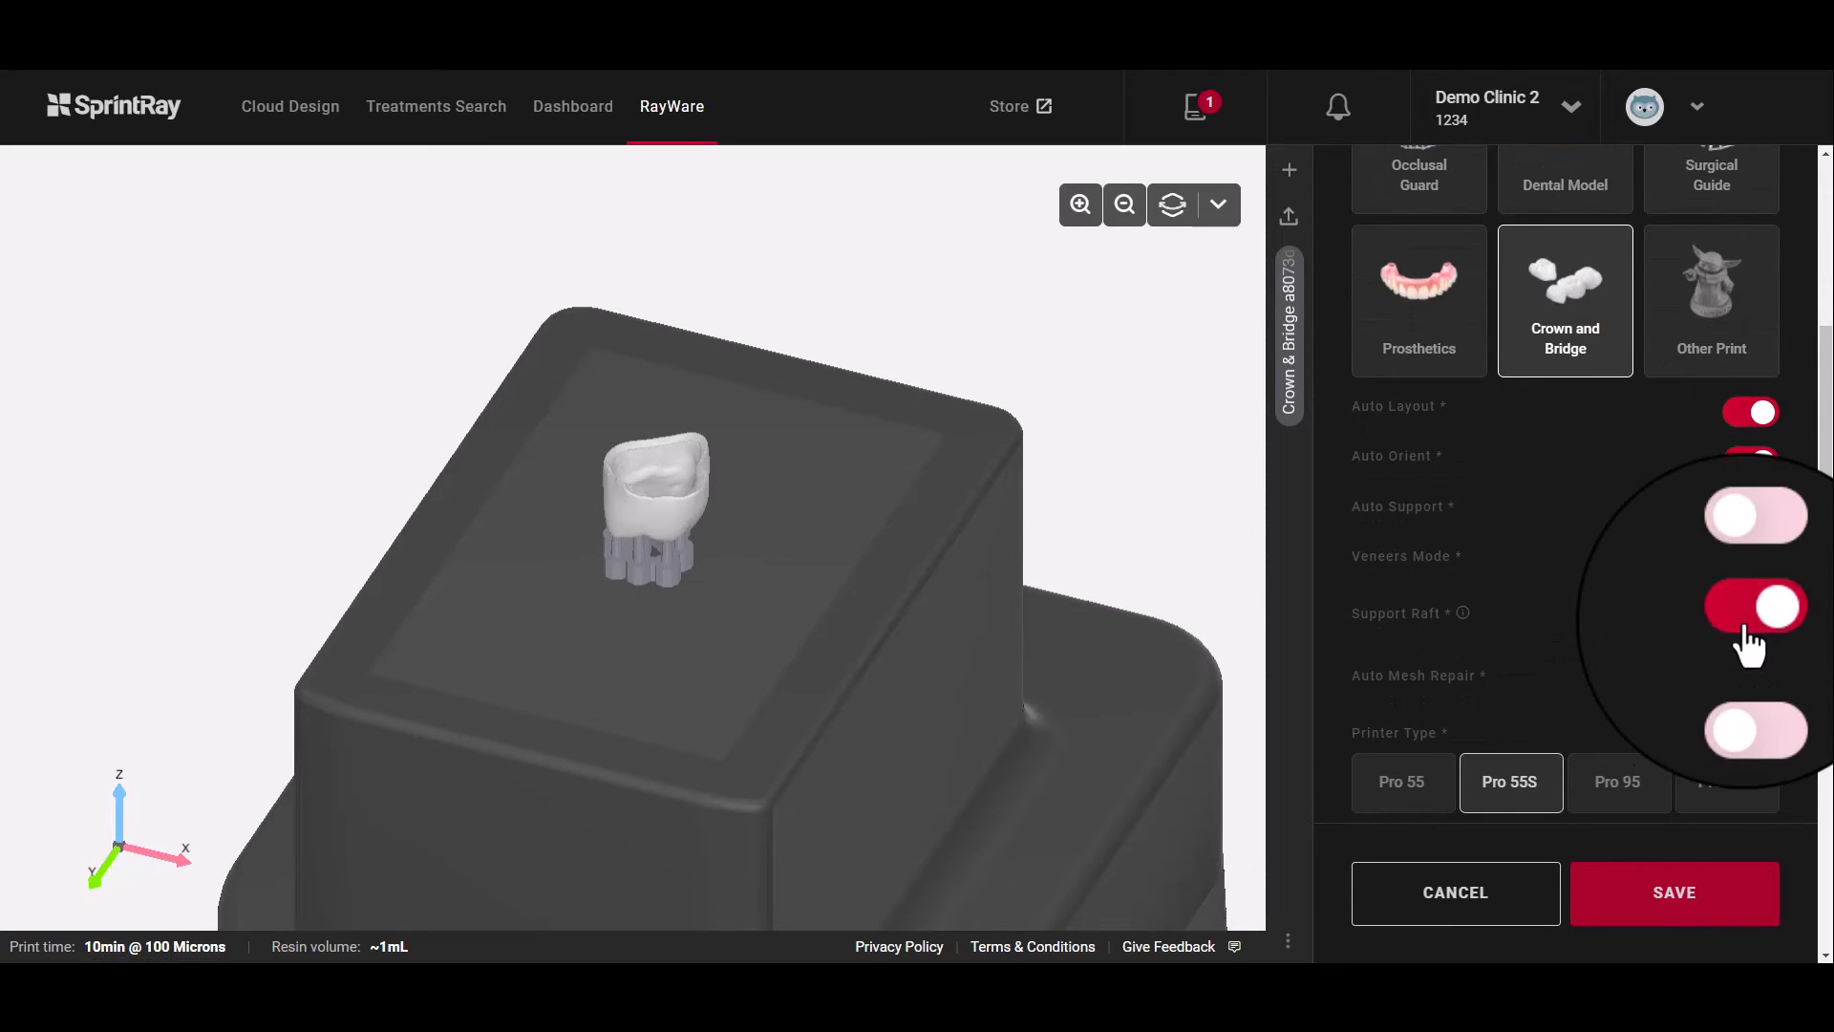
left_click(1672, 892)
left_click_drag(864, 569, 483, 590)
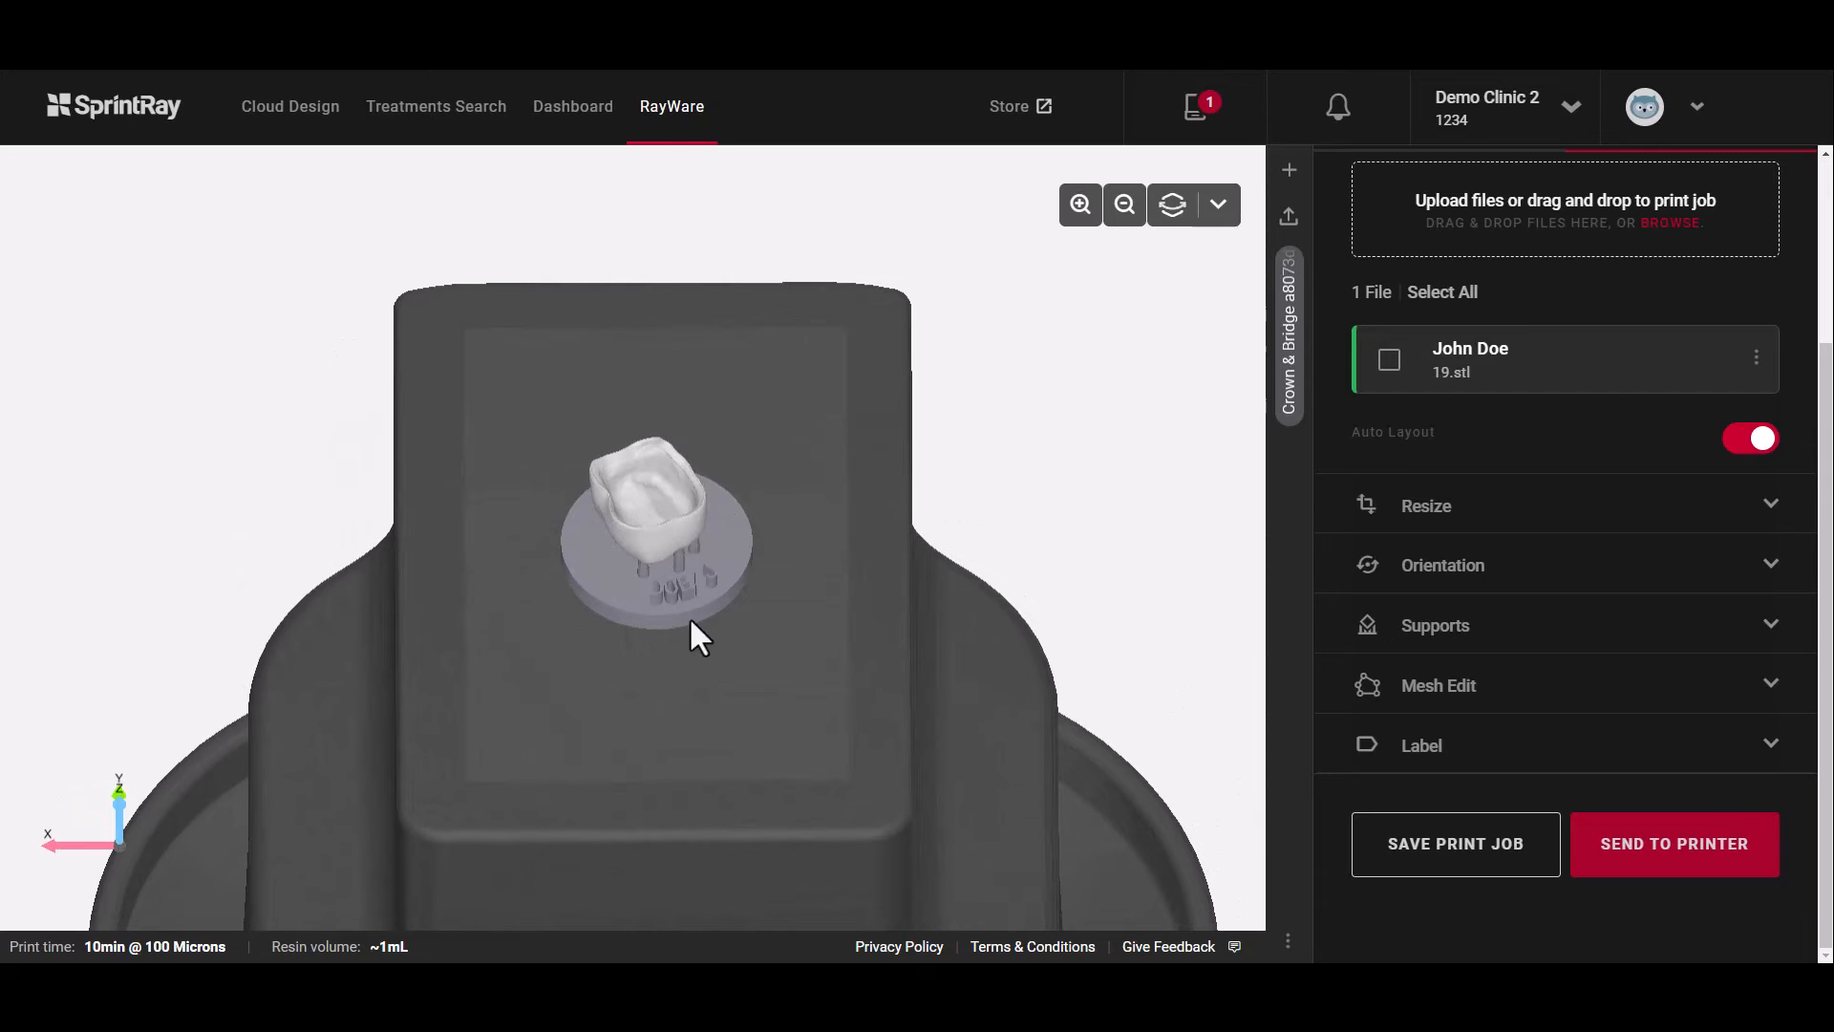
left_click_drag(690, 616, 847, 648)
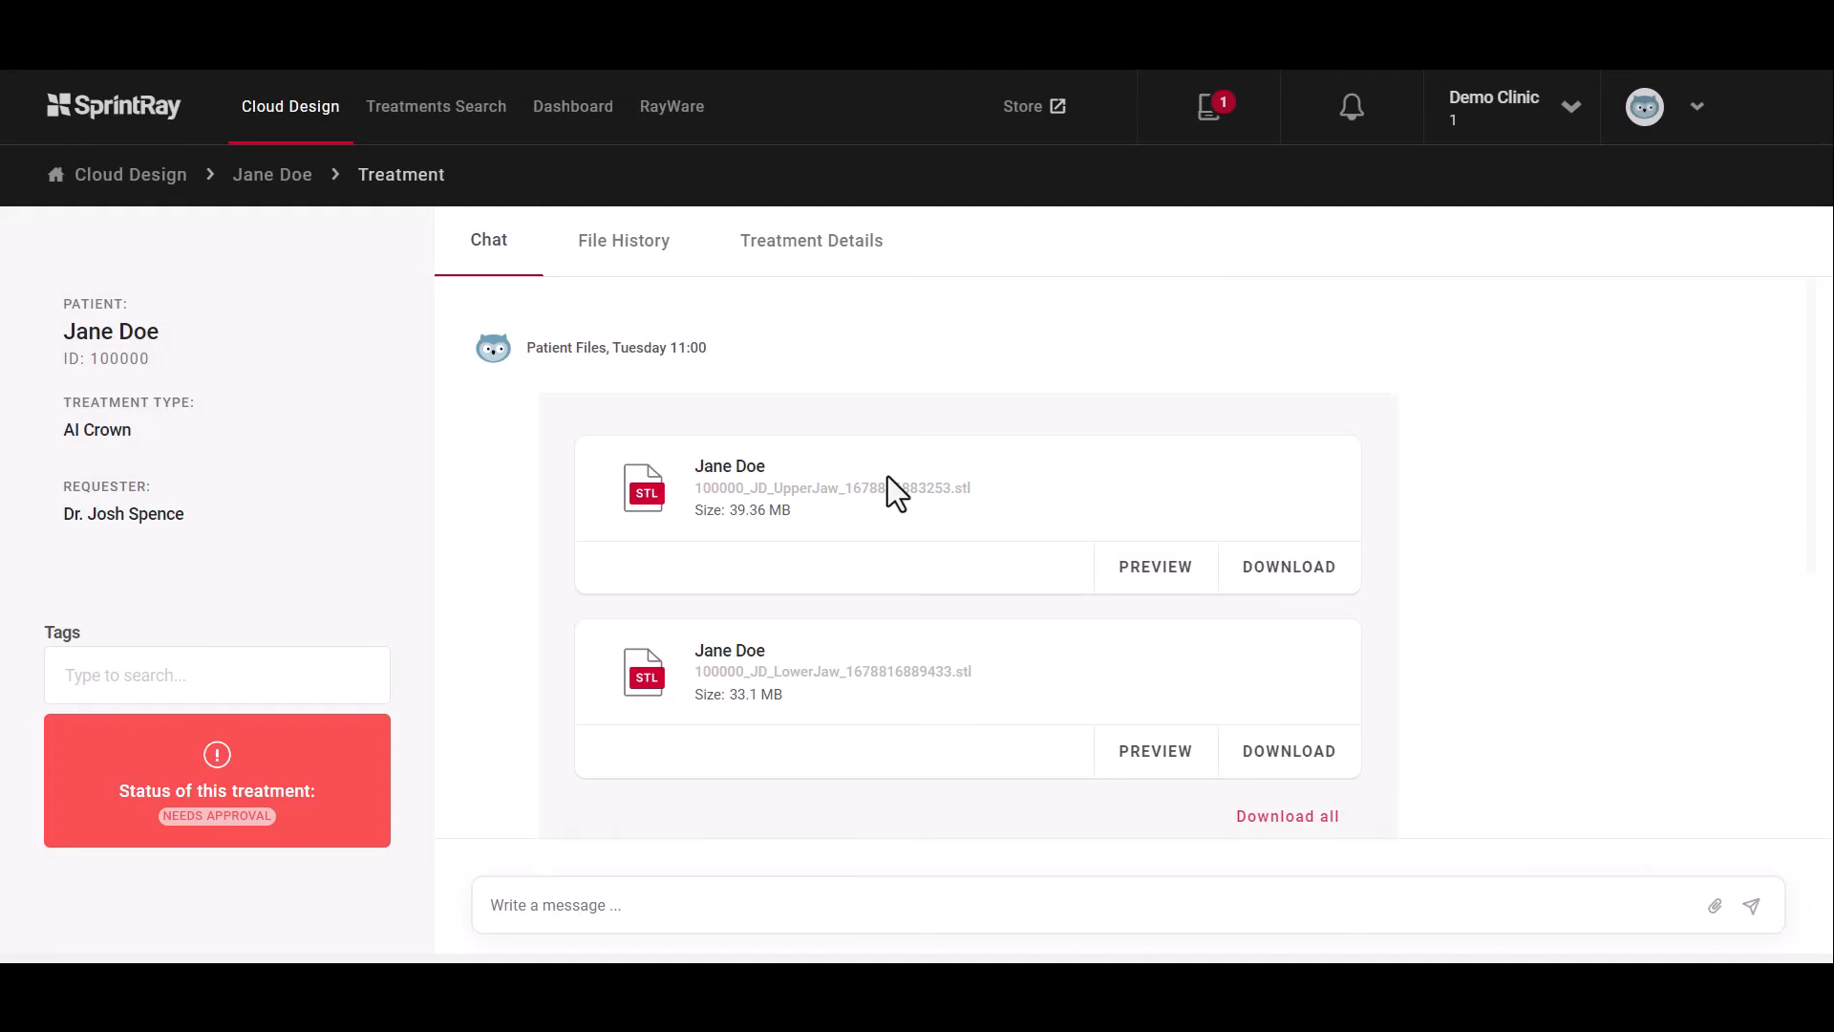
Step: Read the AI Crown message explaining why the second patient's treatment needs approval
scroll(886, 475, "down", 1)
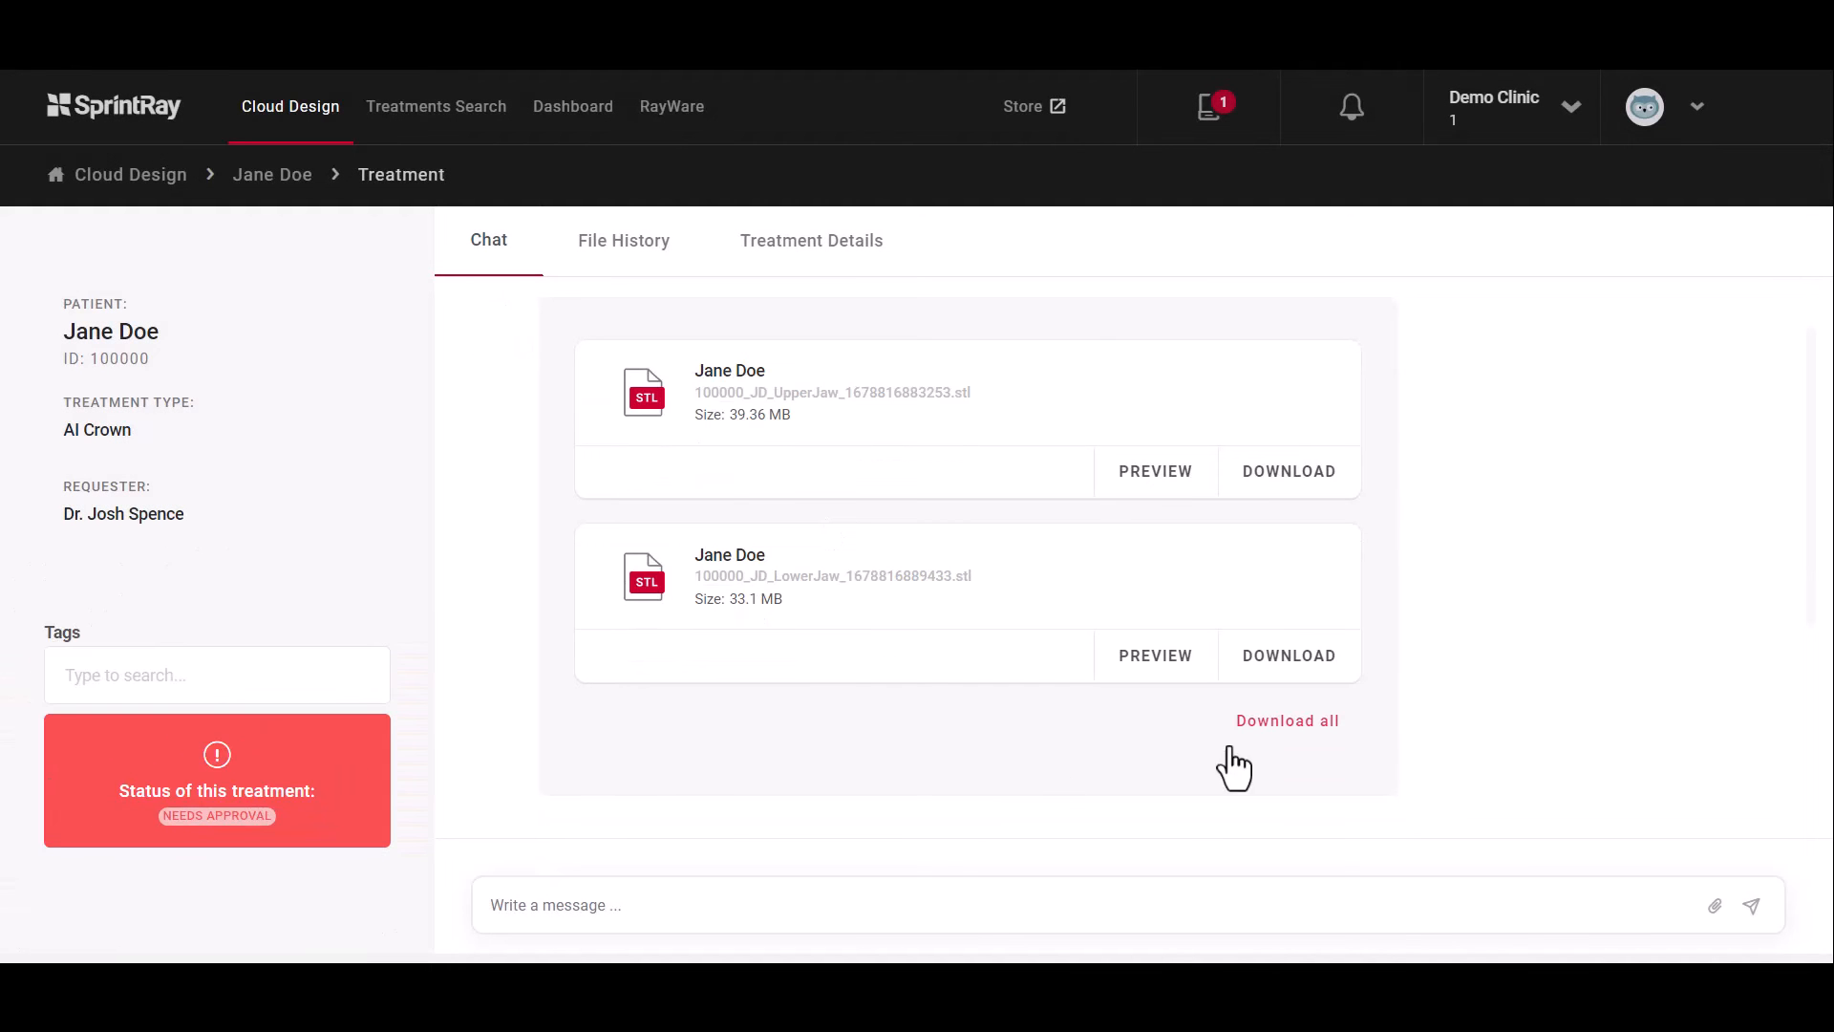
scroll(1105, 746, "down", 4)
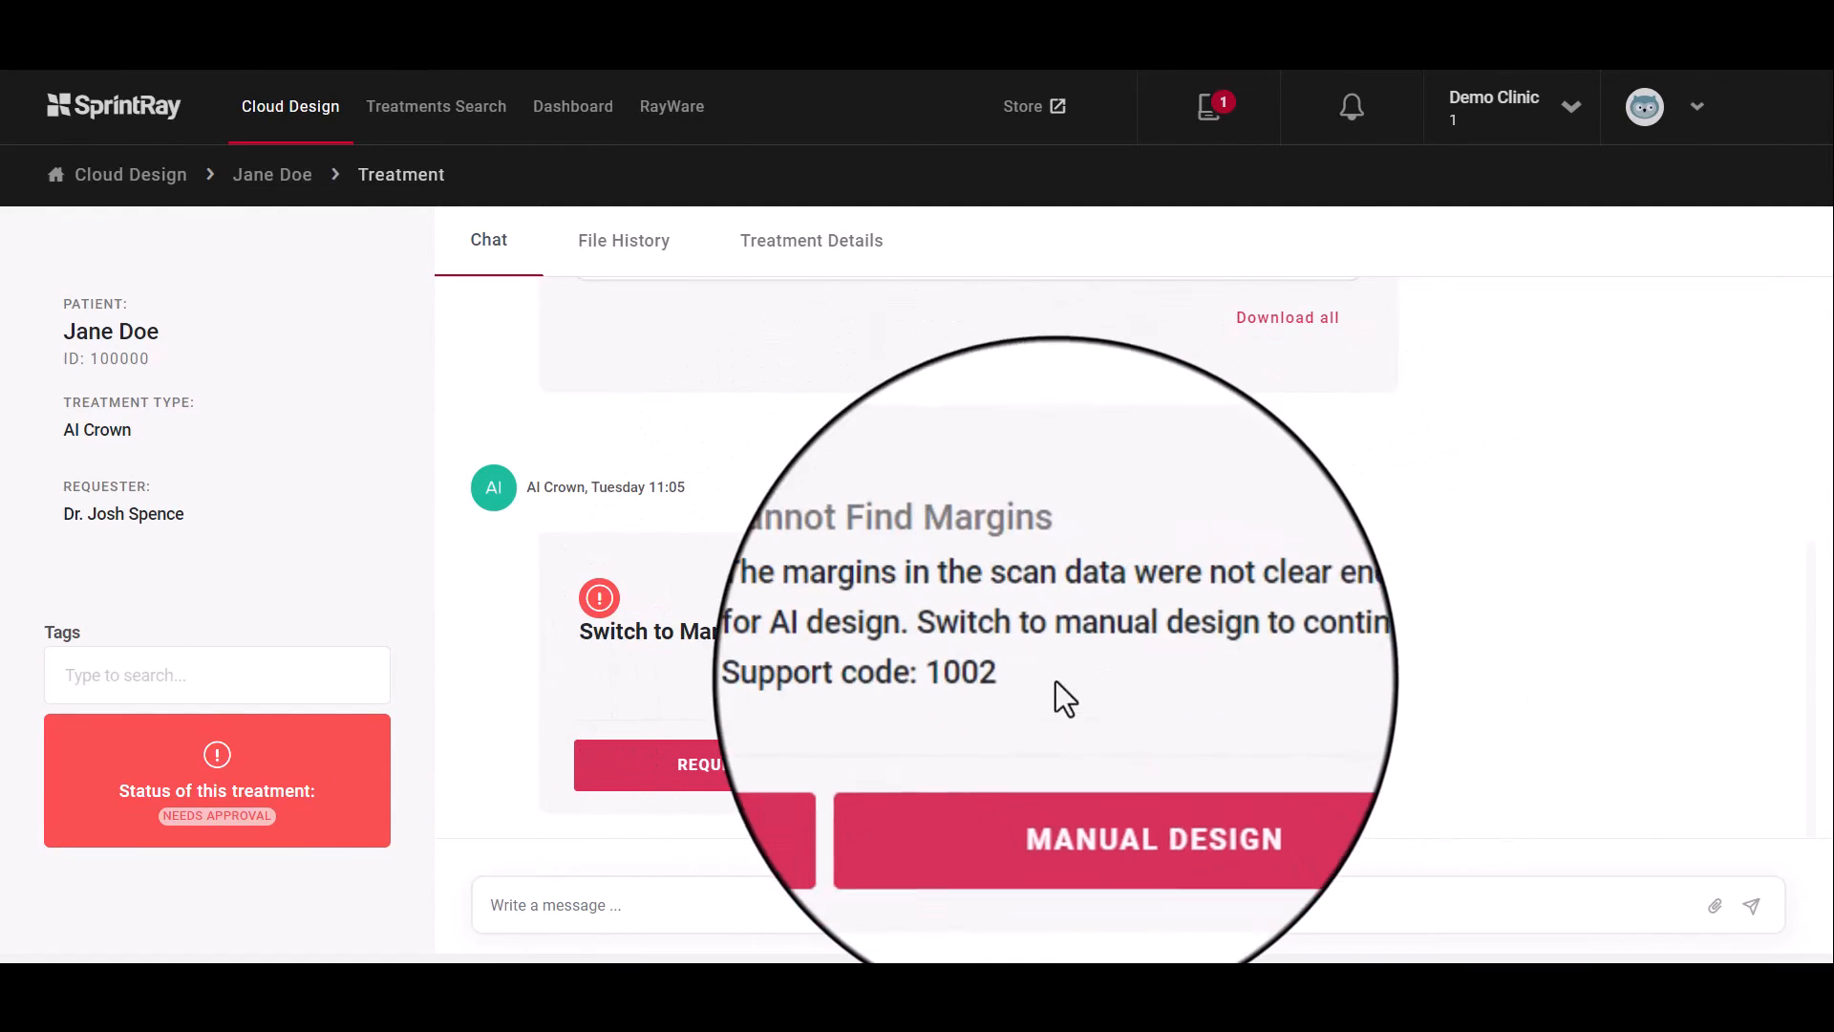
scroll(1565, 655, "up", 5)
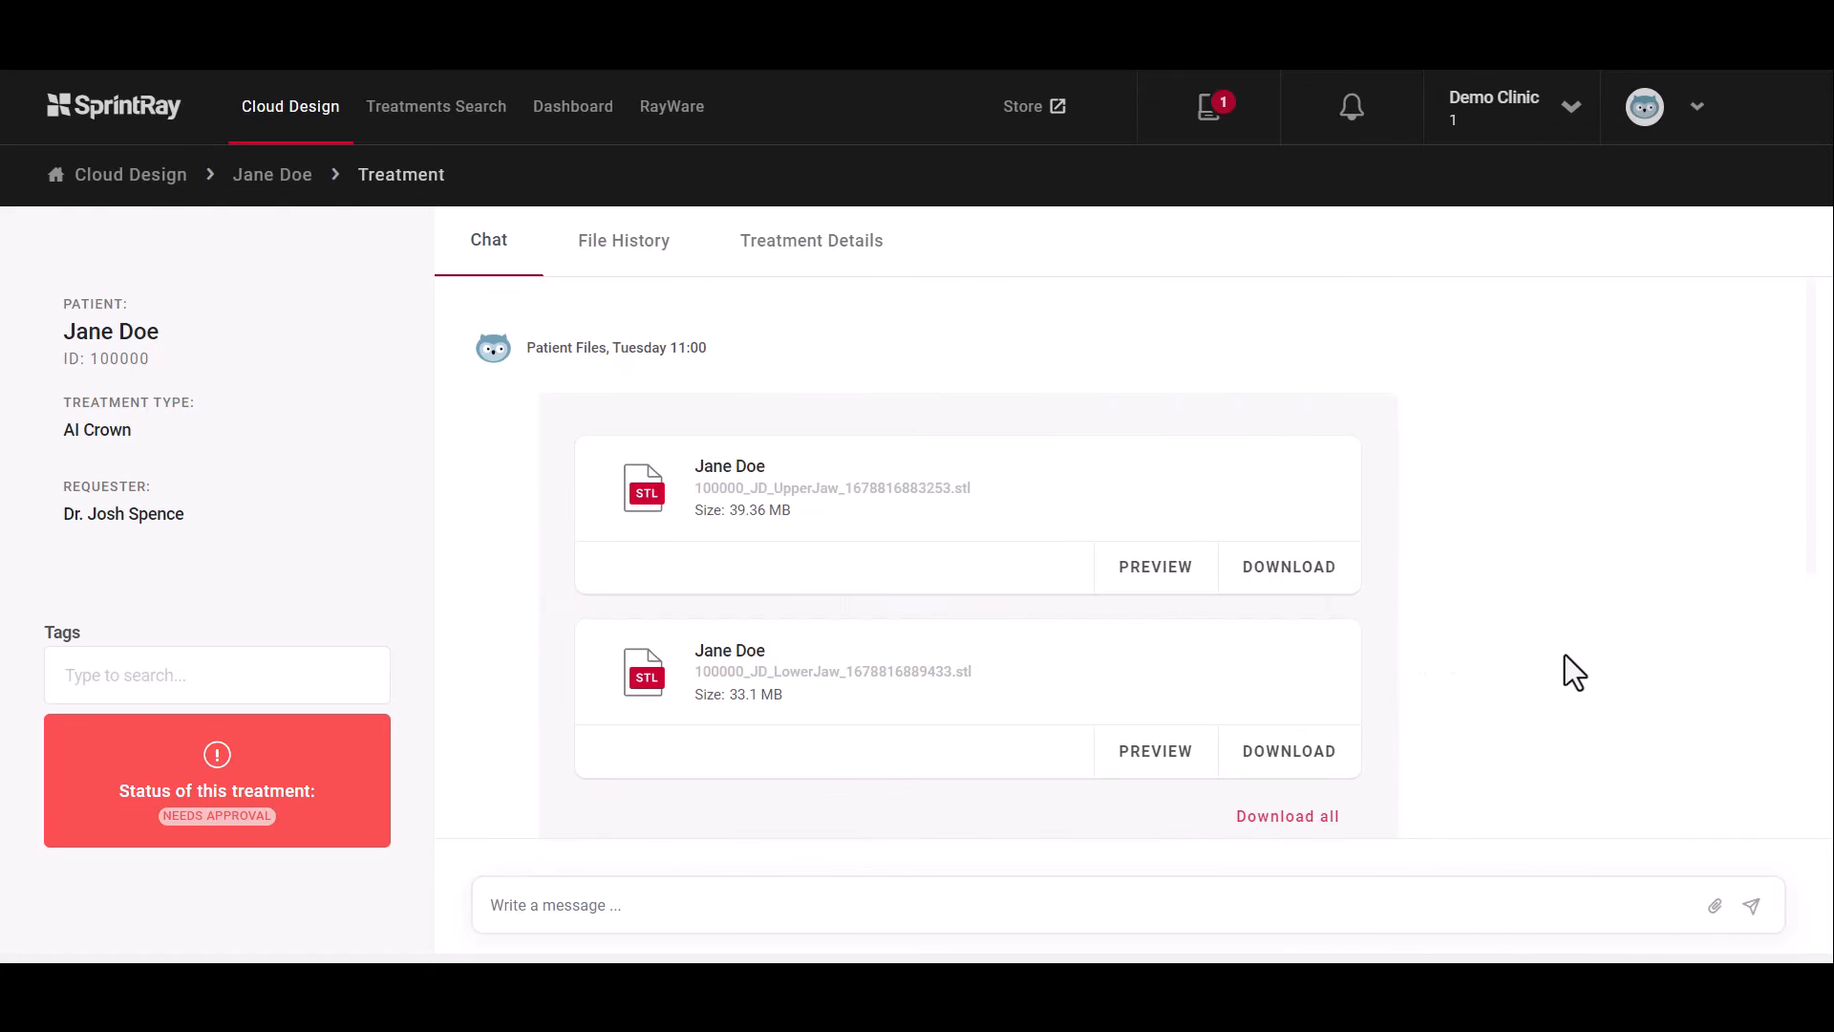
Step: Preview the second patient's lower jaw scan and examine the margins of the prepared tooth up close
left_click(1156, 760)
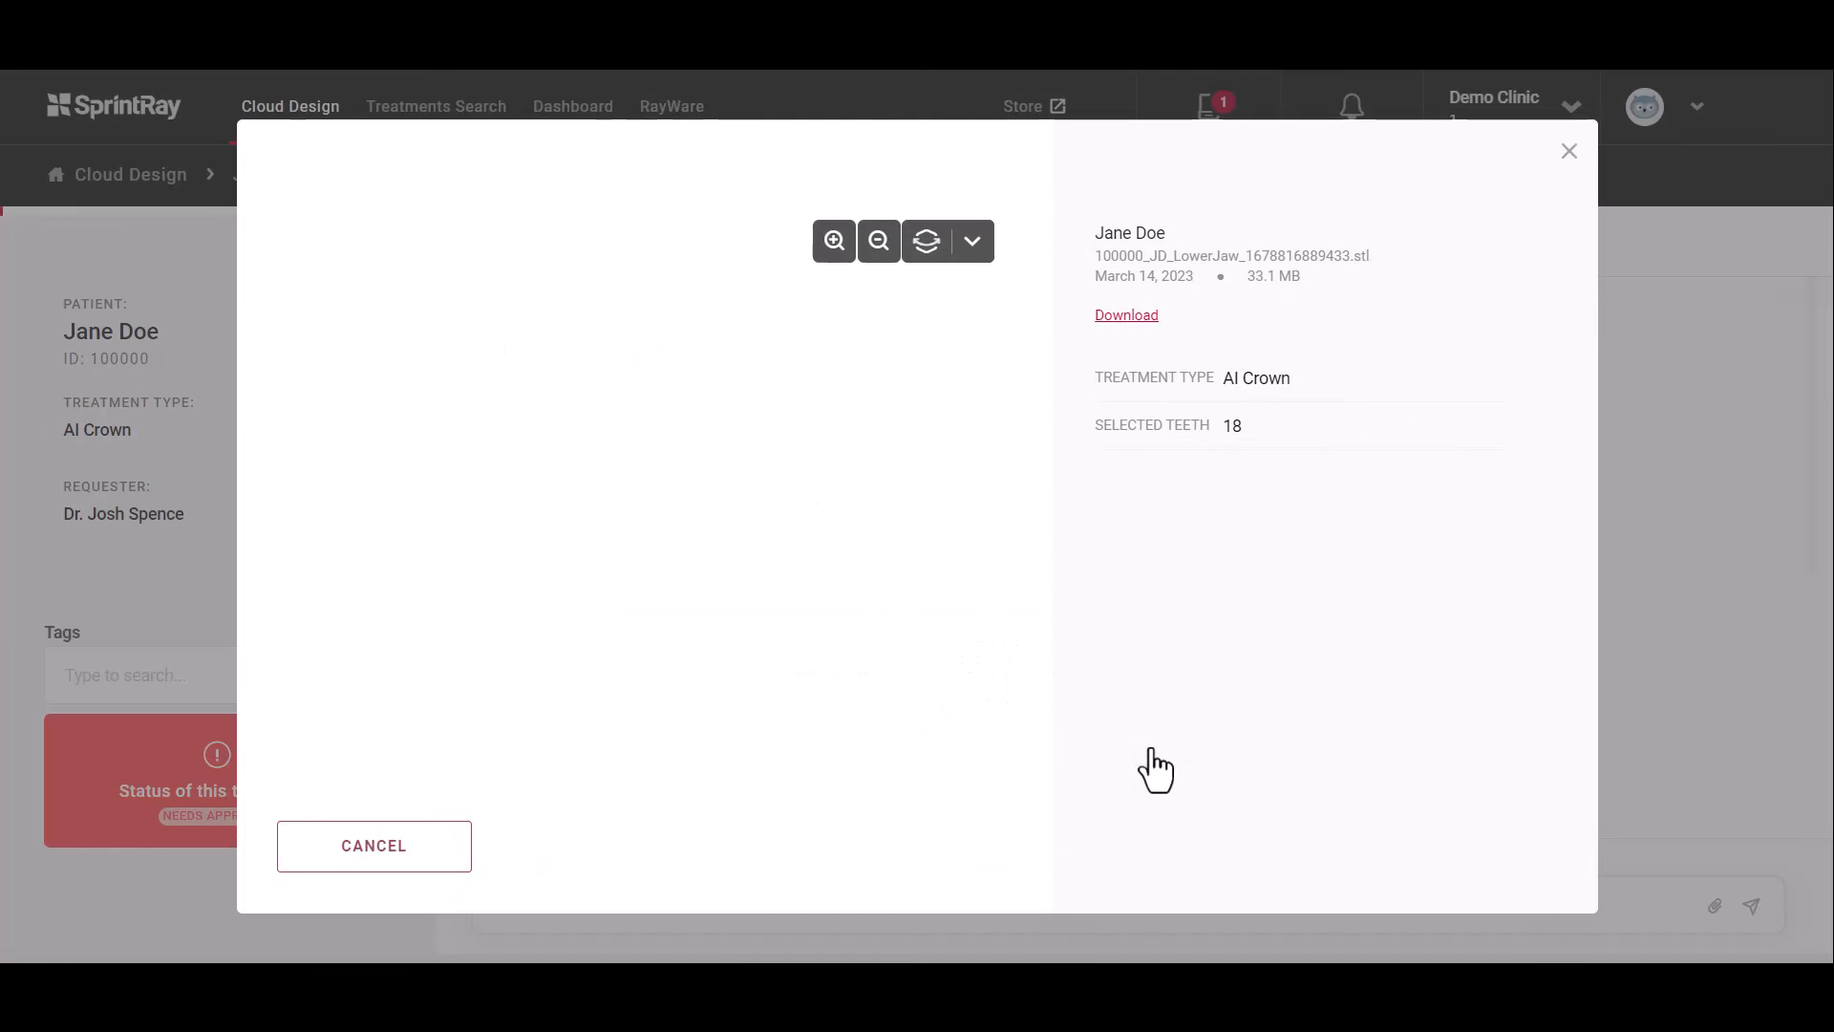
left_click_drag(679, 516, 637, 602)
scroll(682, 447, "up", 5)
right_click_drag(682, 447, 678, 673)
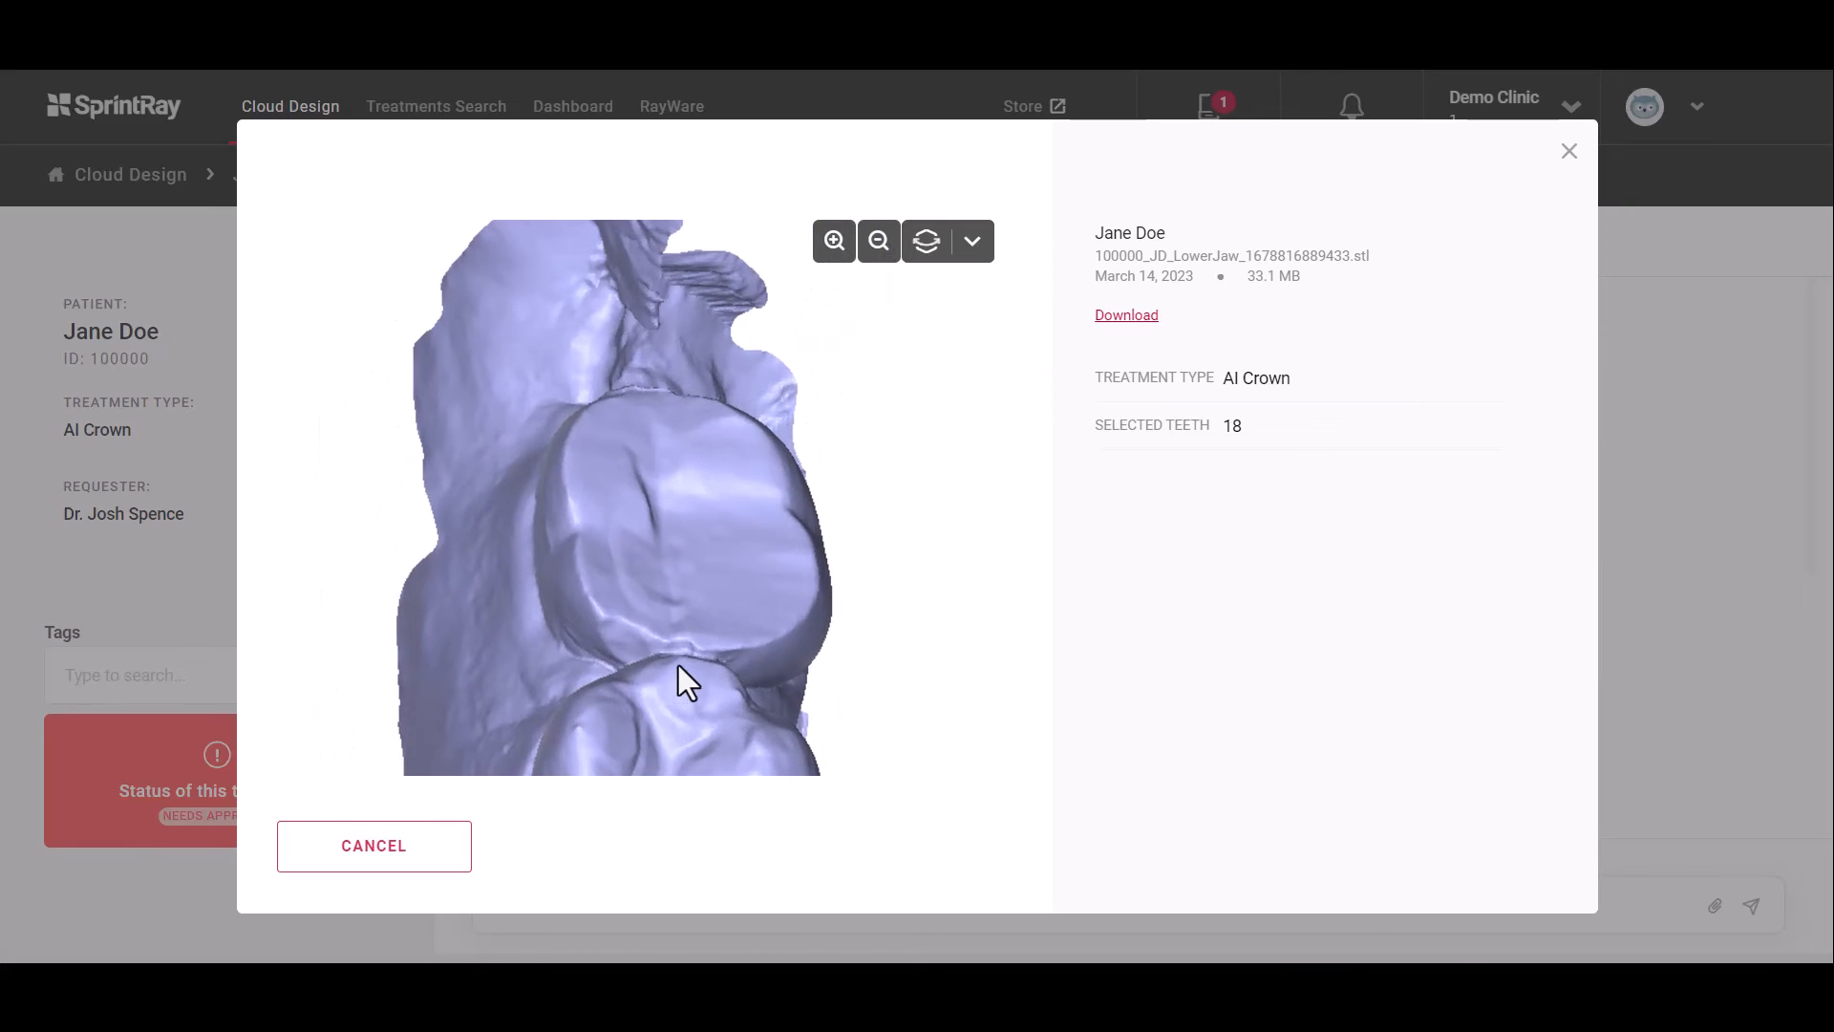
left_click_drag(678, 665, 881, 594)
left_click(406, 843)
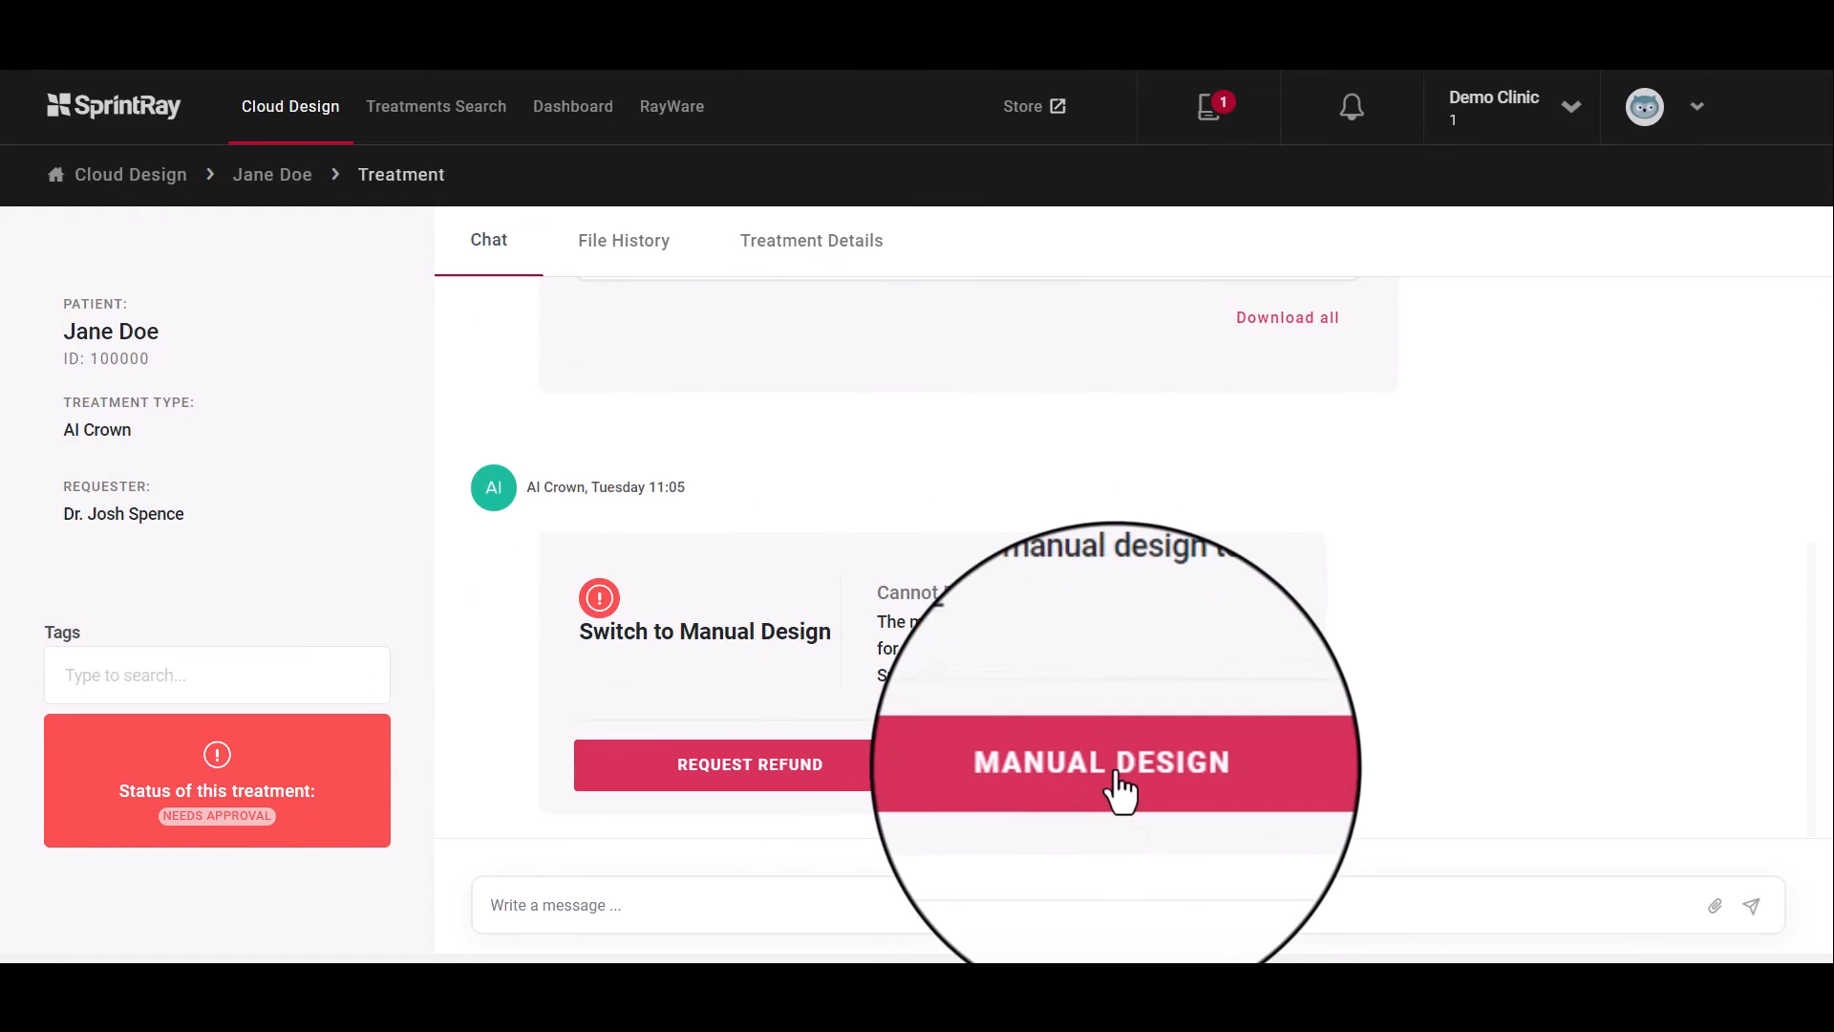
Step: Request a manual design using the existing scans, with the note "Need an Onlay design.", and view the logged request
left_click(1114, 774)
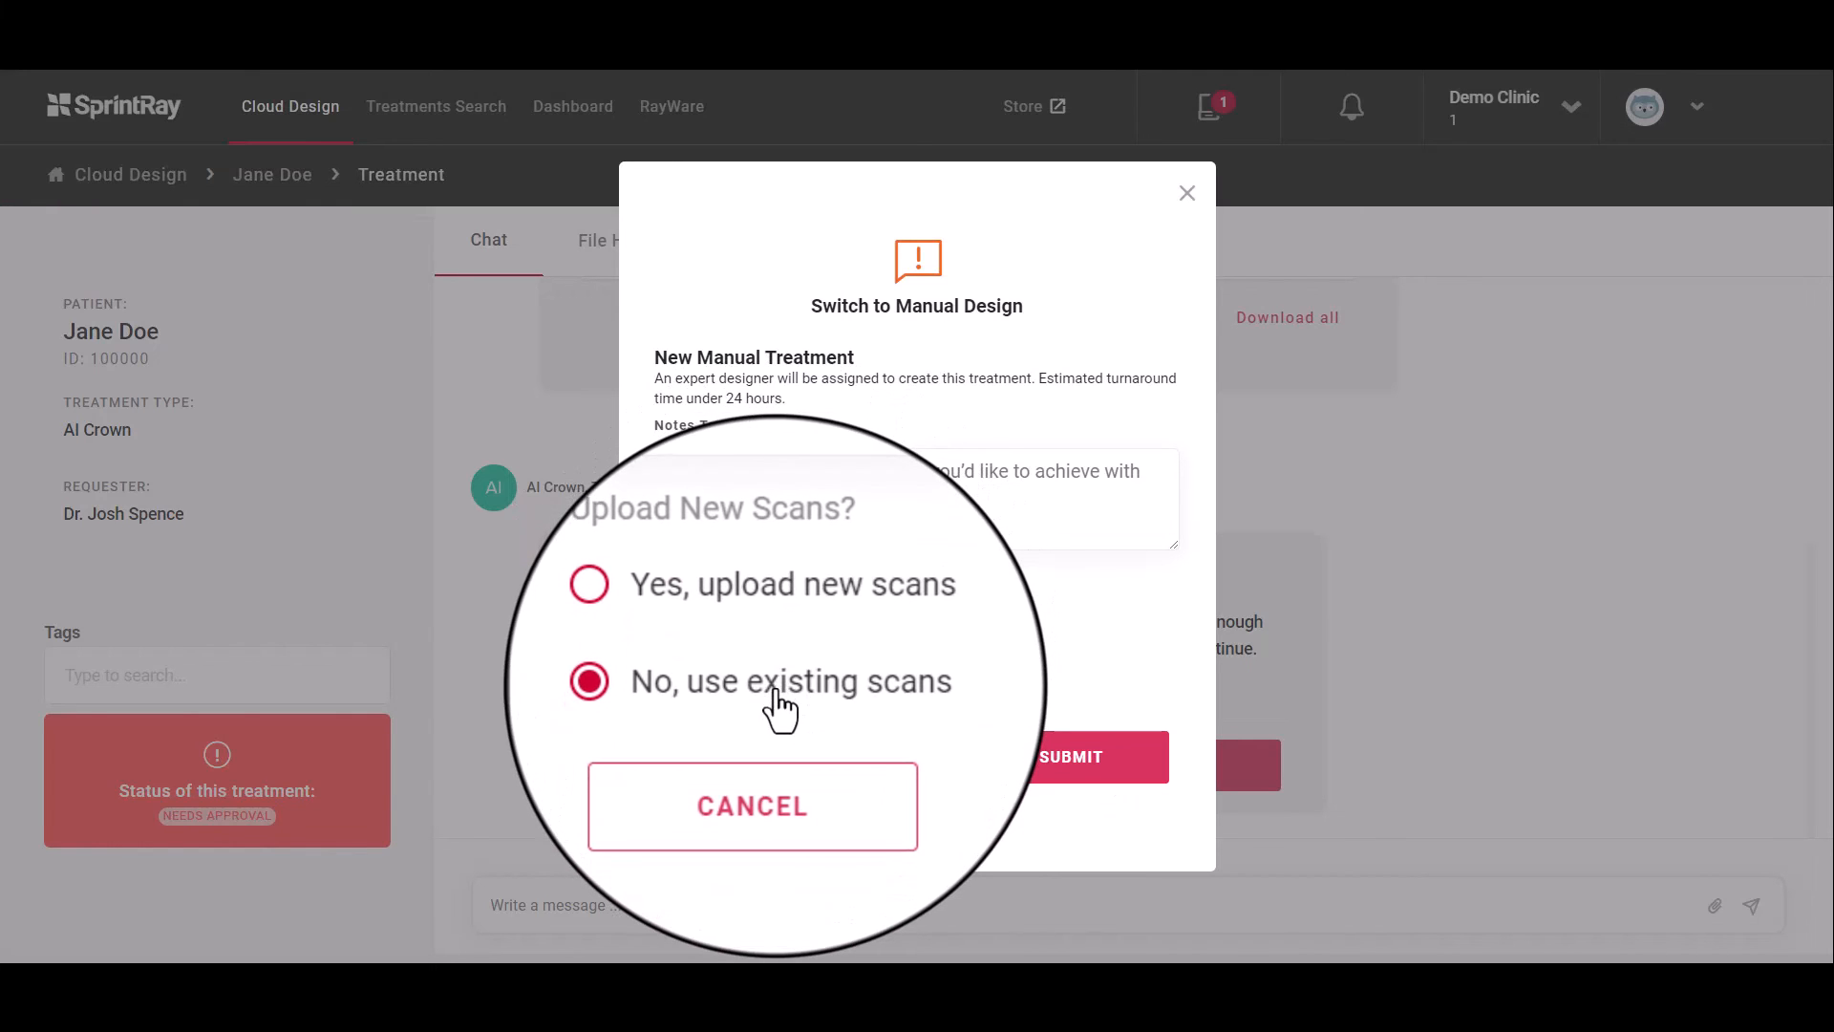
left_click(829, 505)
type("N")
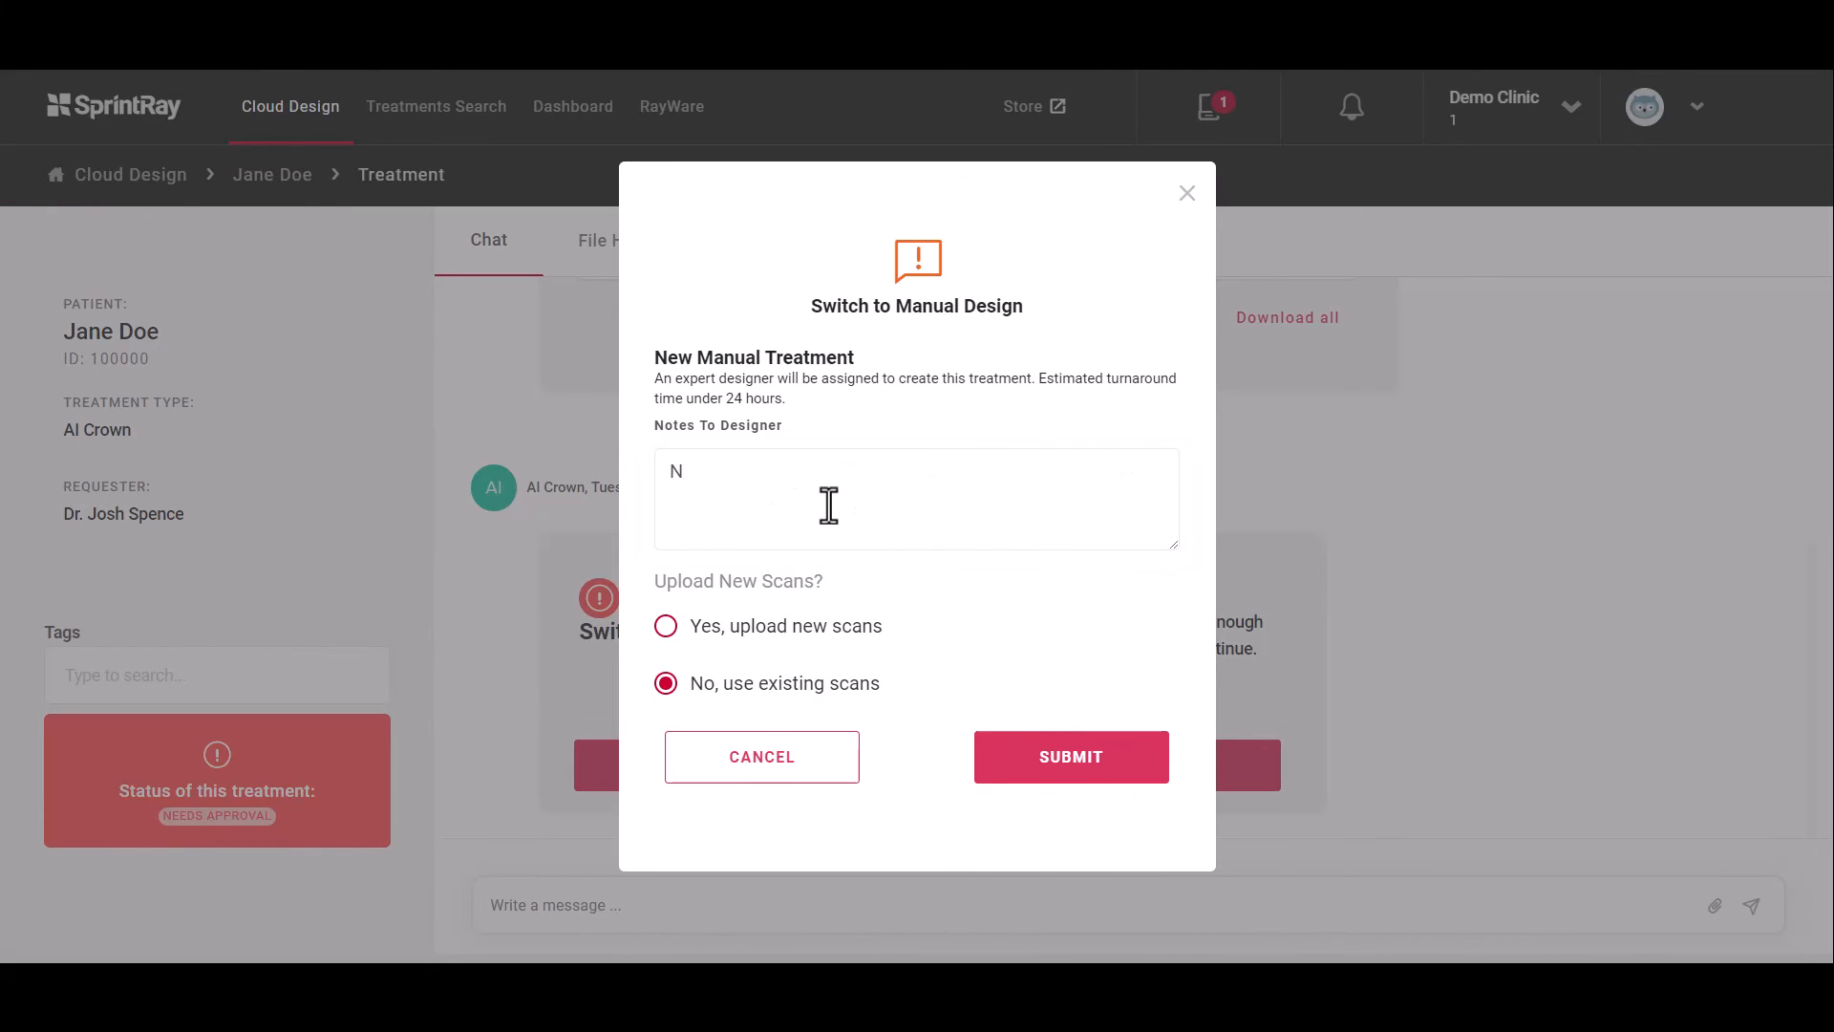
type("eed an Onlay design.")
left_click(1058, 770)
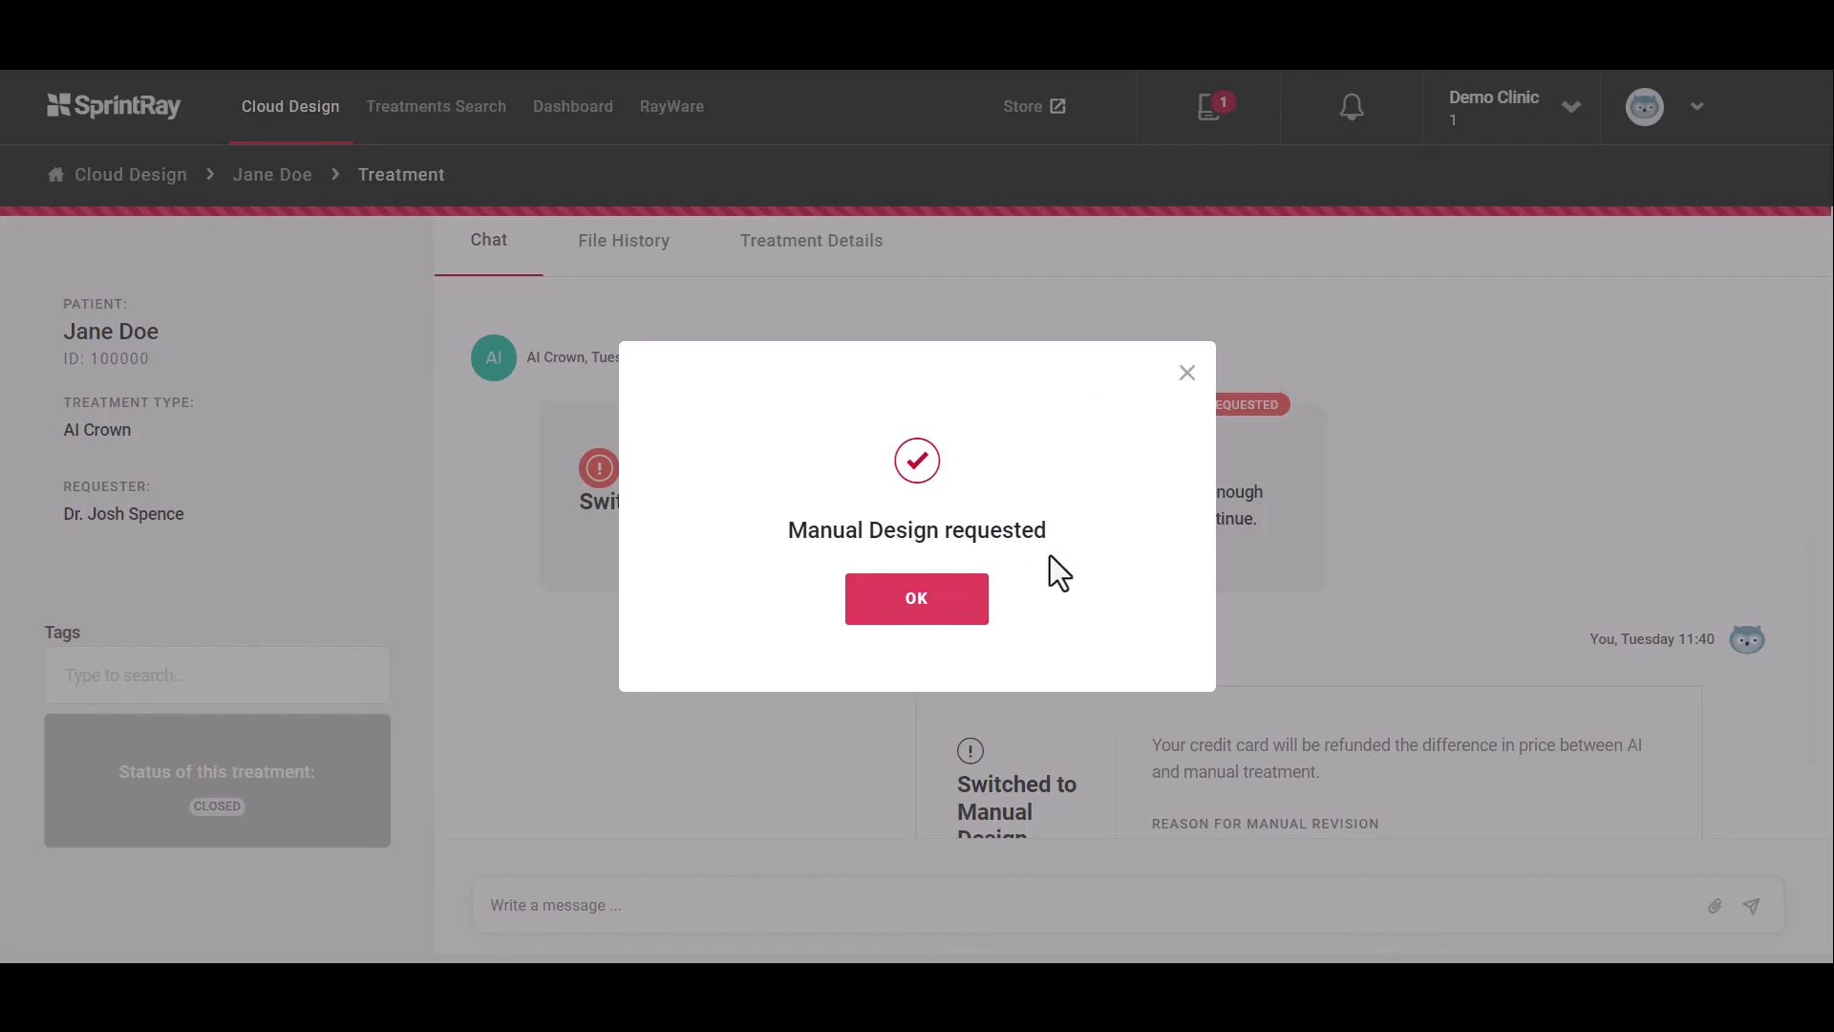
left_click(913, 603)
scroll(1132, 625, "down", 2)
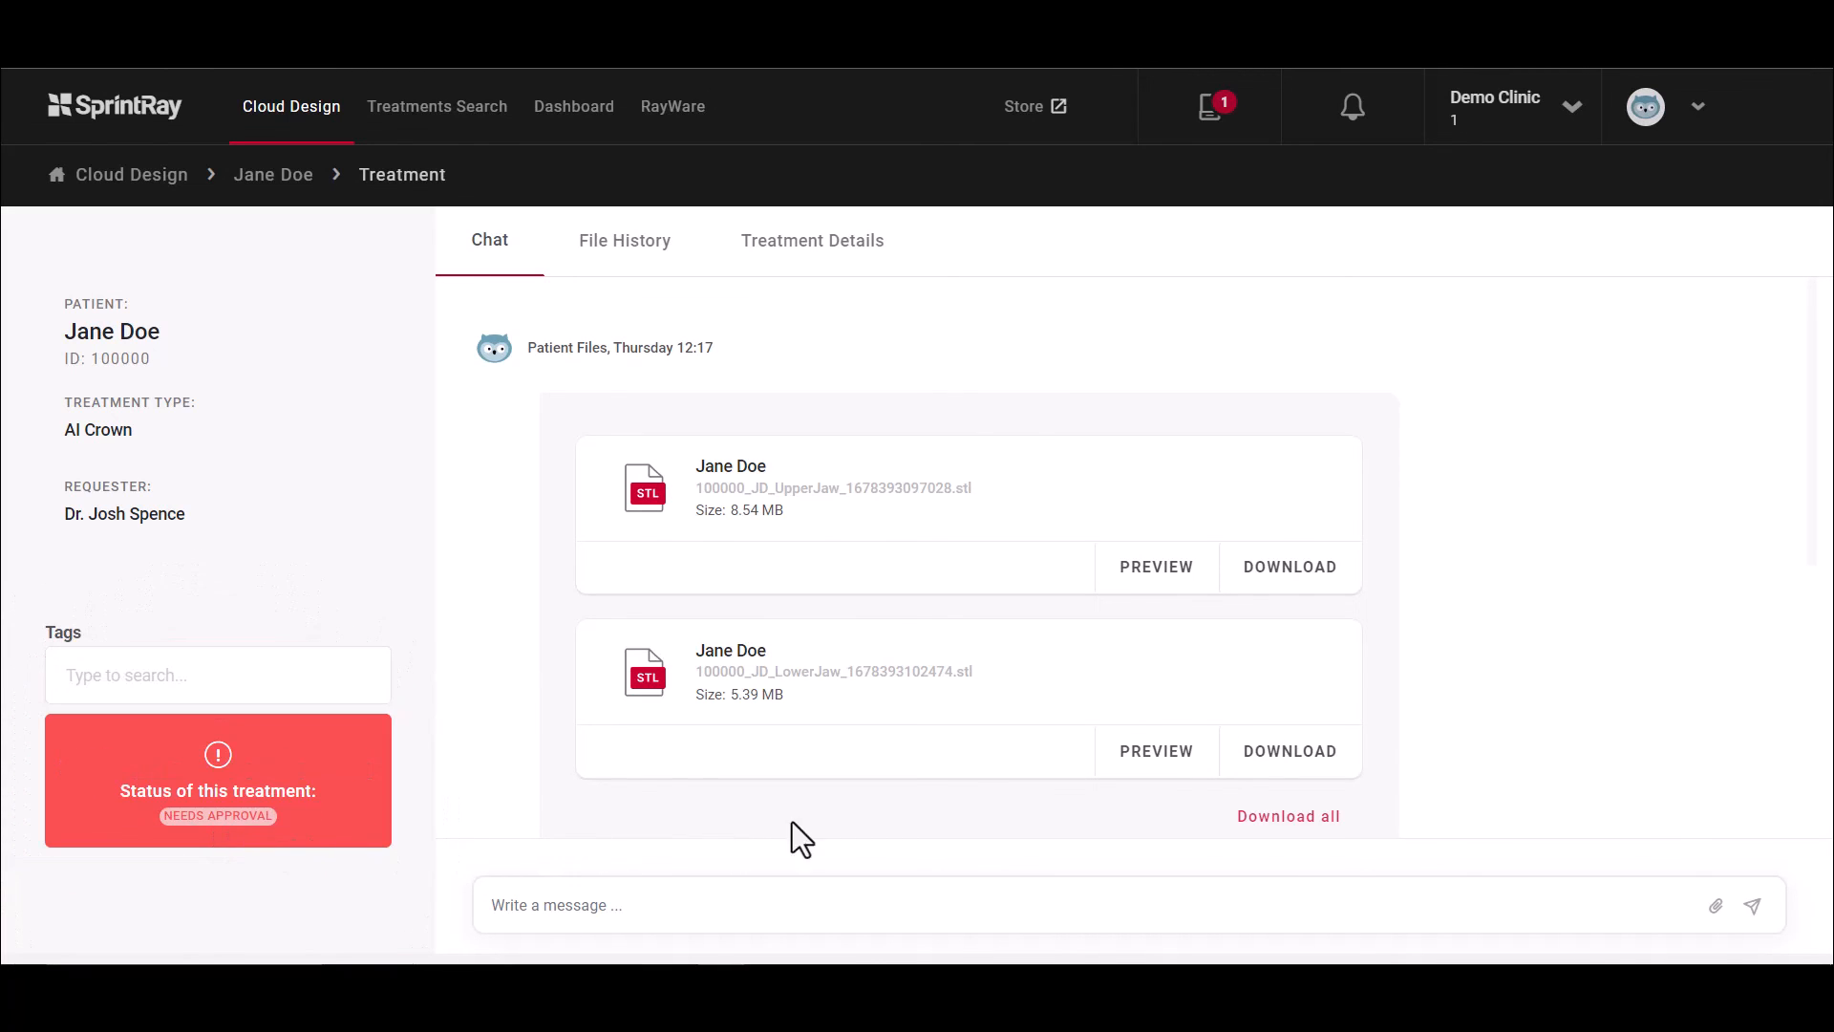
Step: Request a refund for the treatment with the Scan Data Issue, giving the reason "Need a manual design. Will re-submit after re-prepping patient."
scroll(1082, 711, "down", 5)
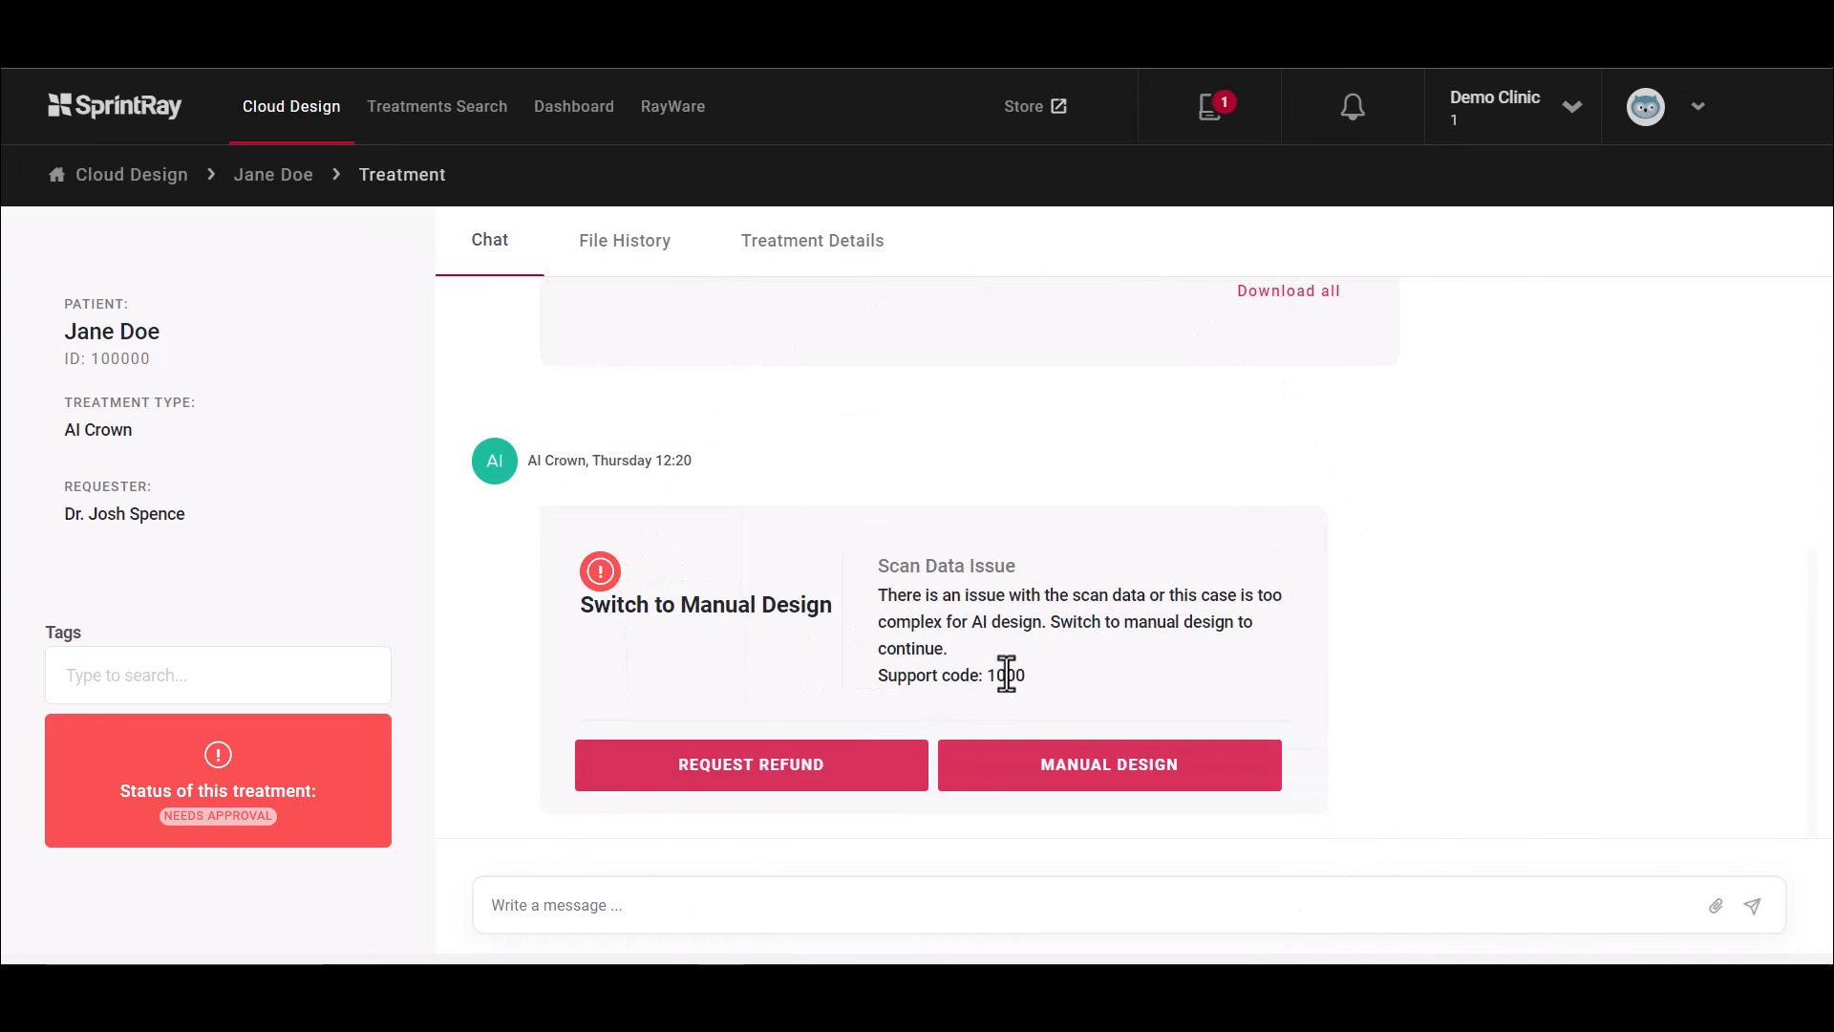
left_click(737, 786)
type("Need a manual design.")
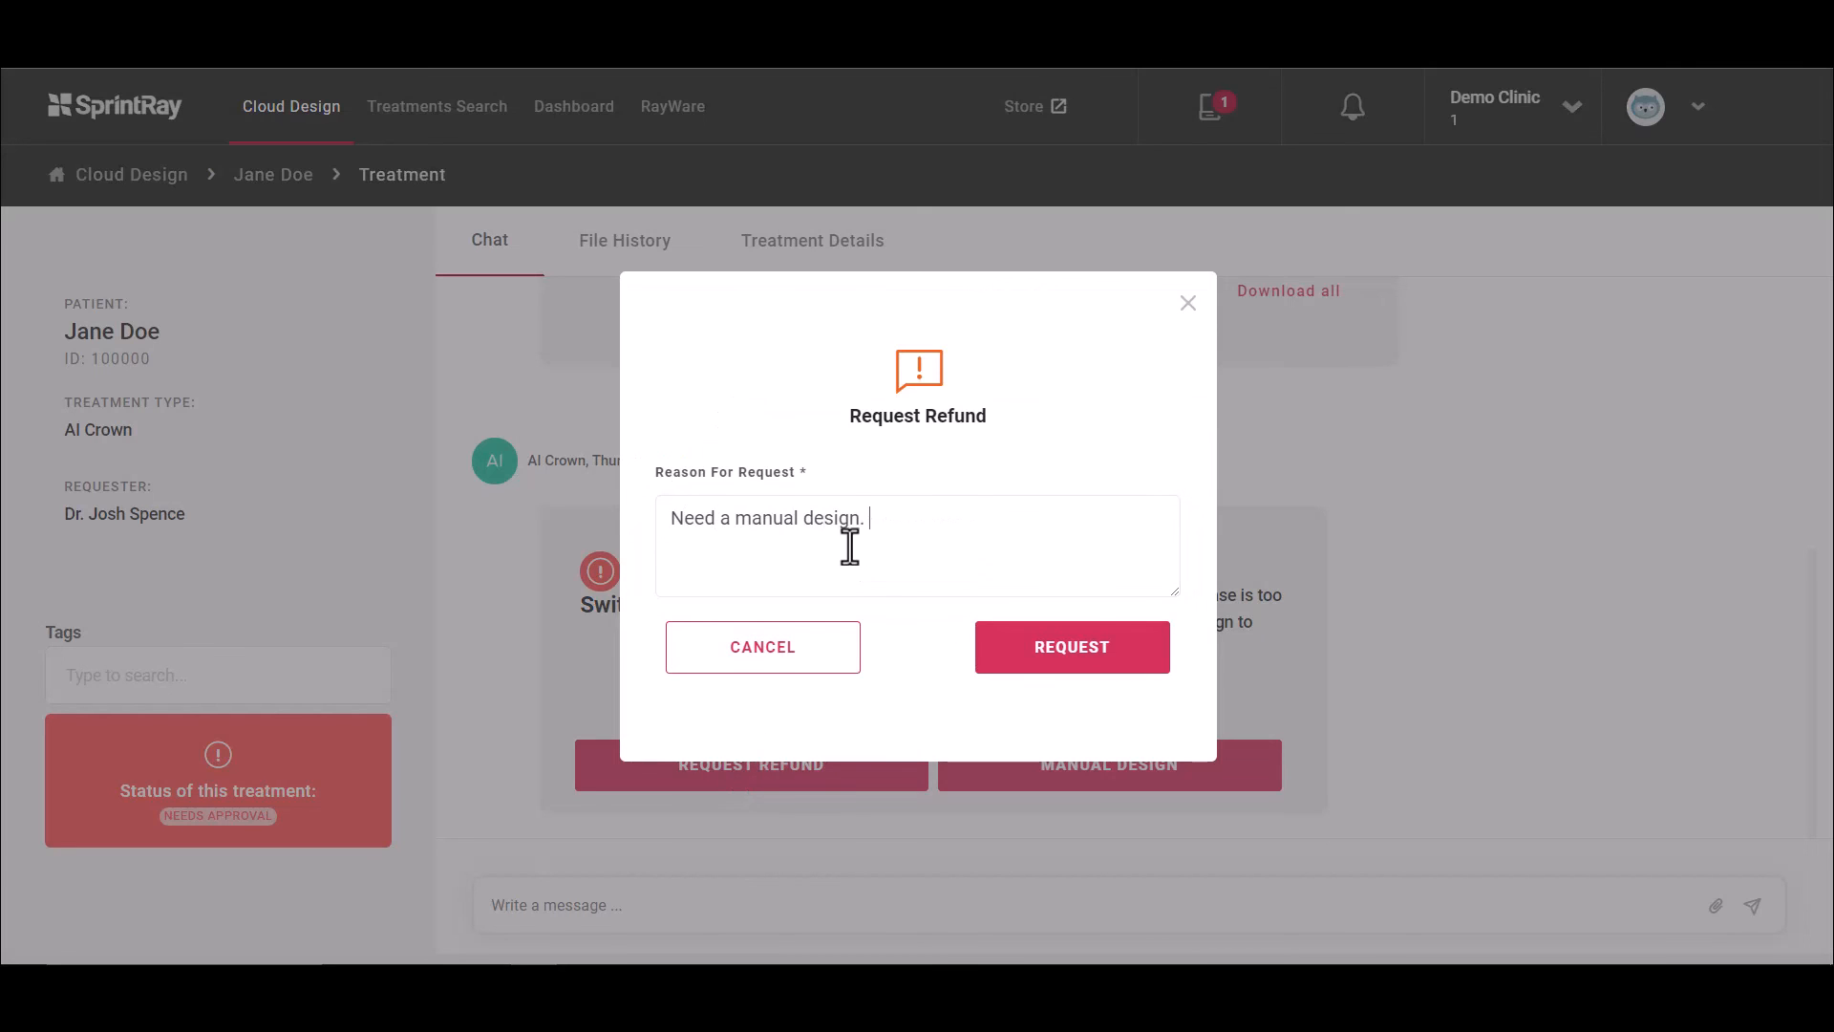
type(" Will re-submit after")
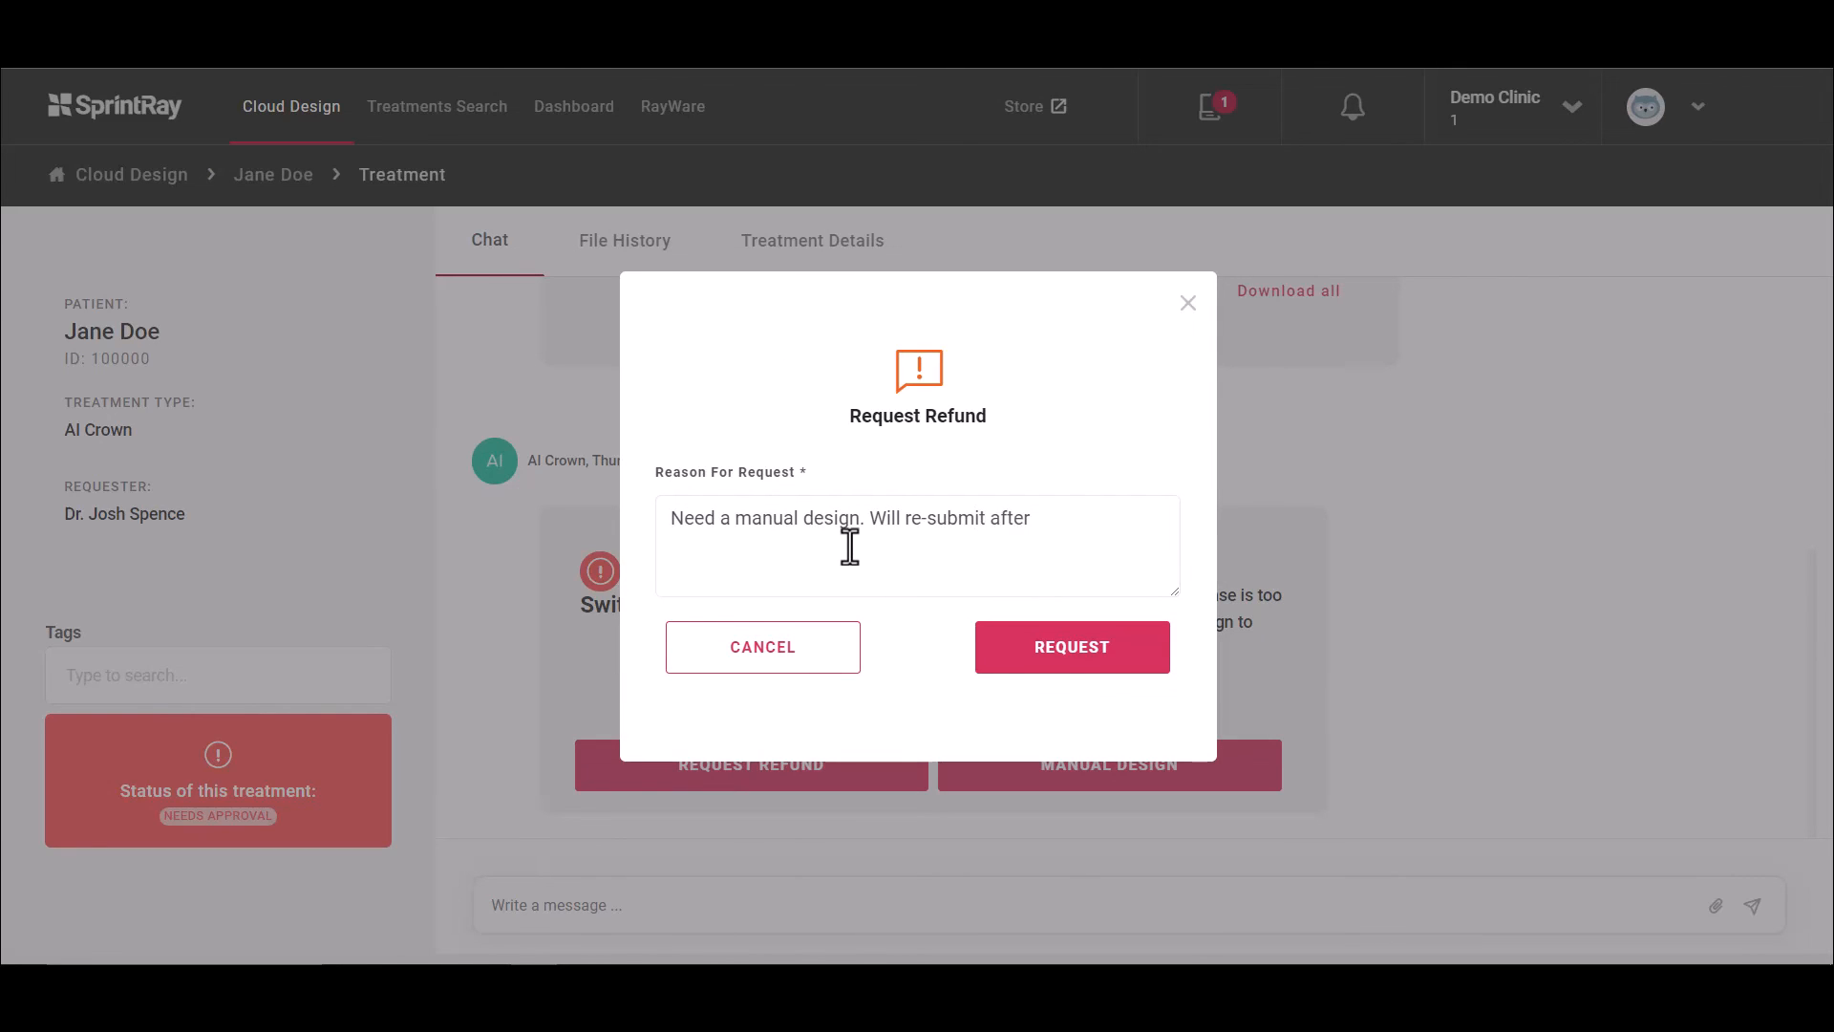
type(" re-prepping patient.")
left_click(1080, 653)
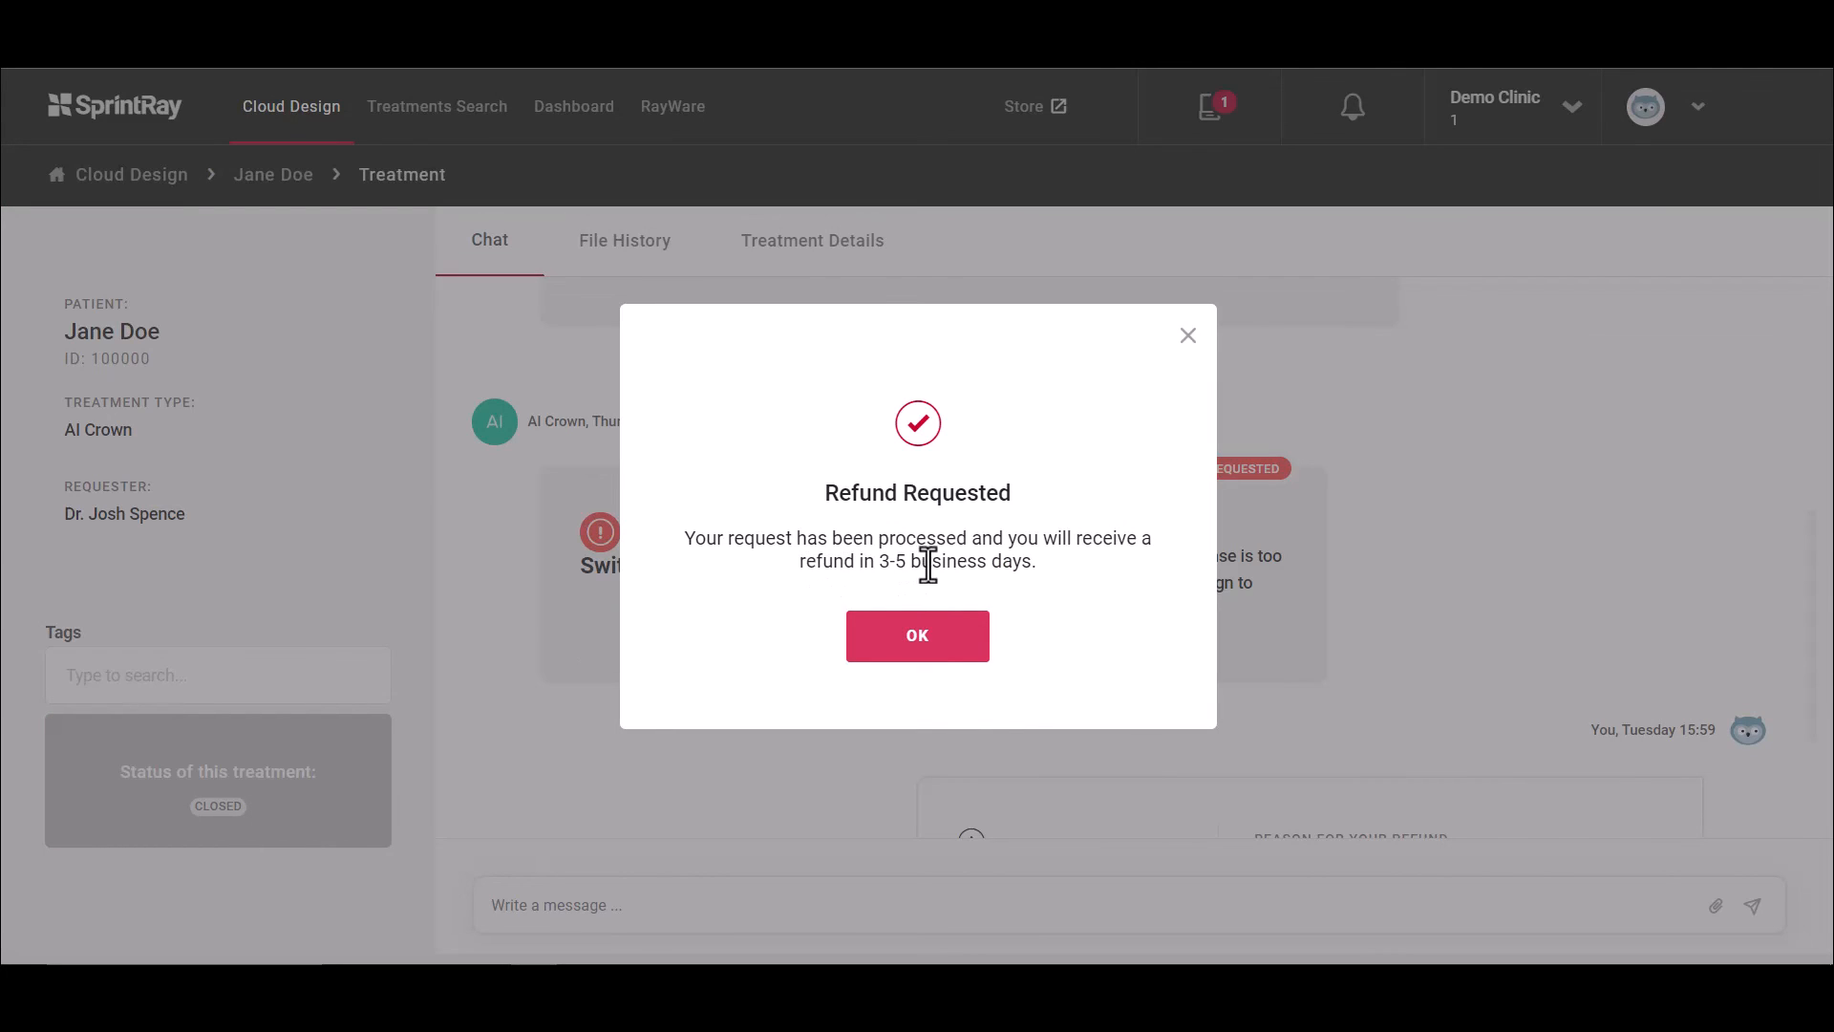
left_click(923, 641)
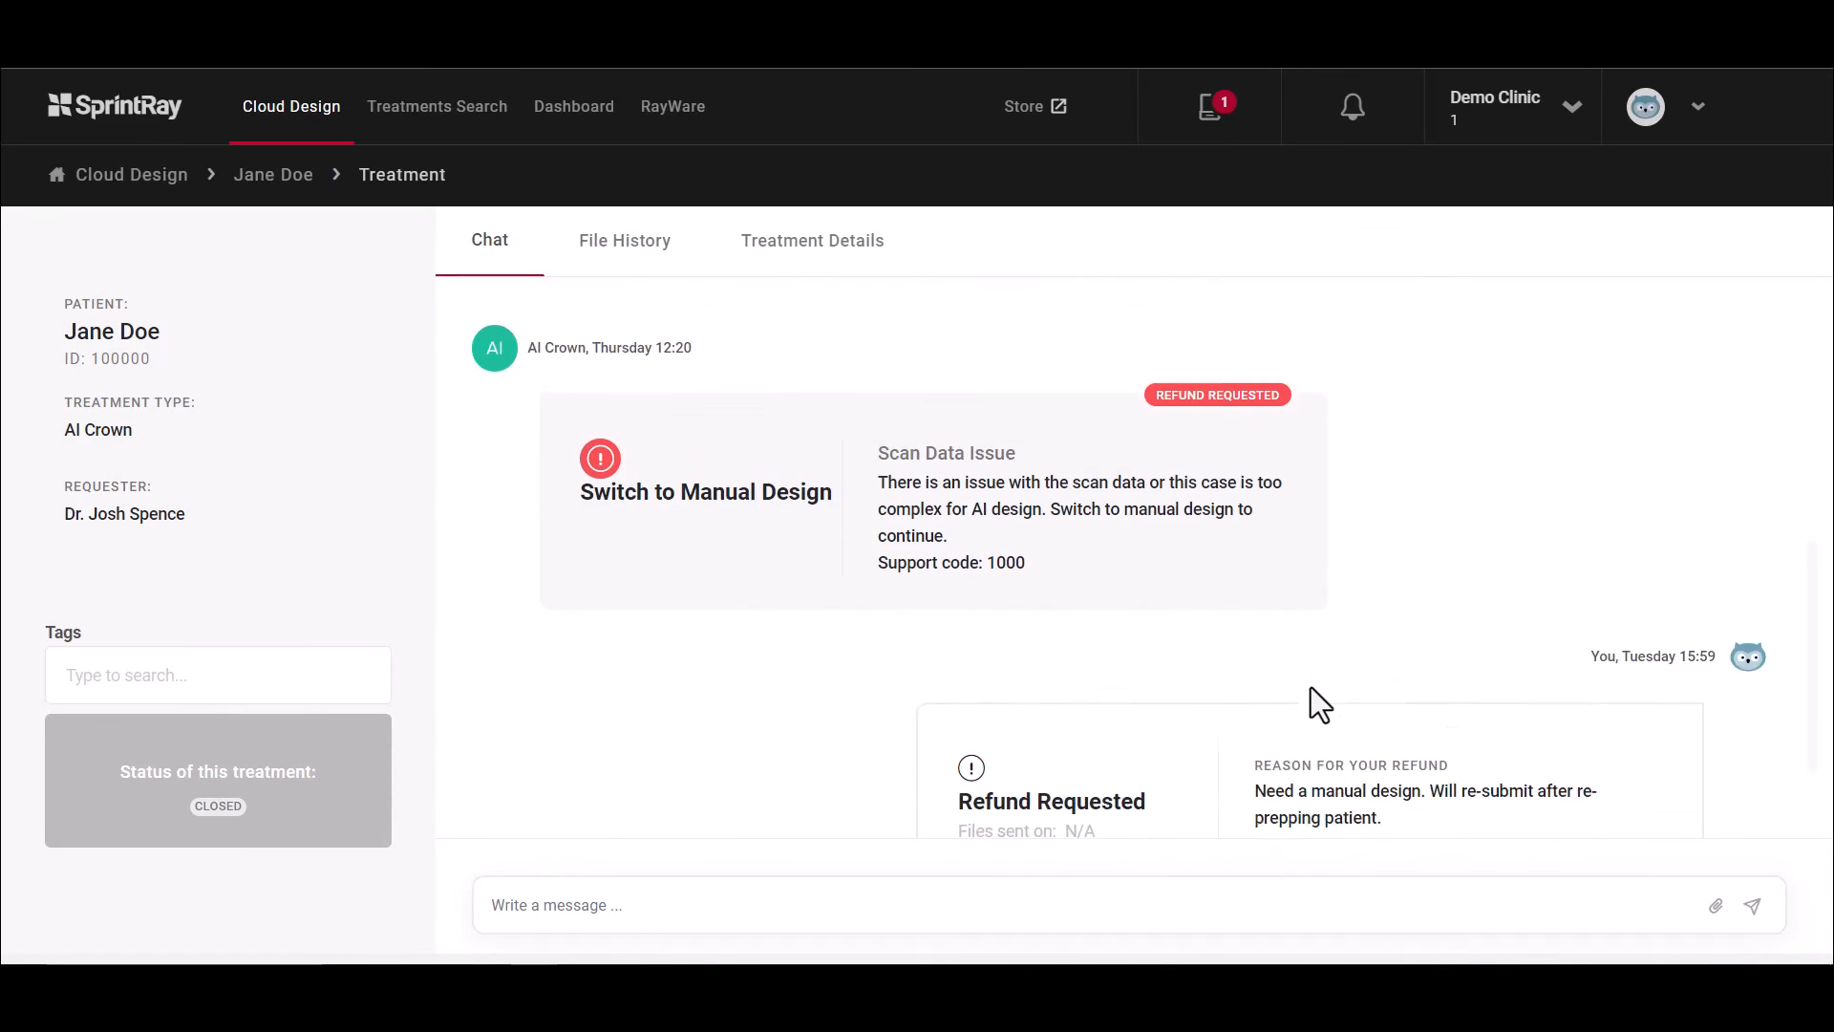